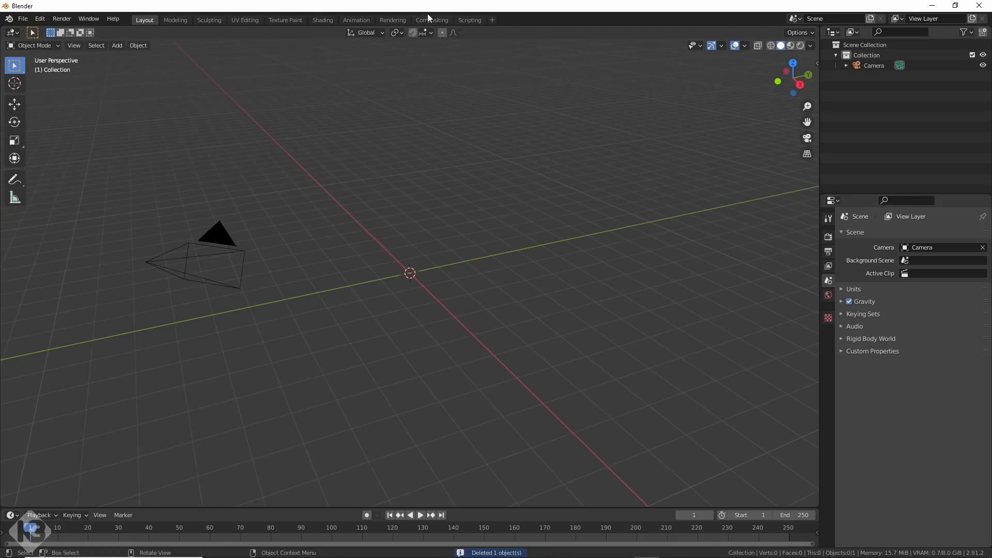
# Enable compositing nodes and spread the Render Layers and Composite nodes apart to make room between them.
pyautogui.click(429, 21)
pyautogui.click(112, 32)
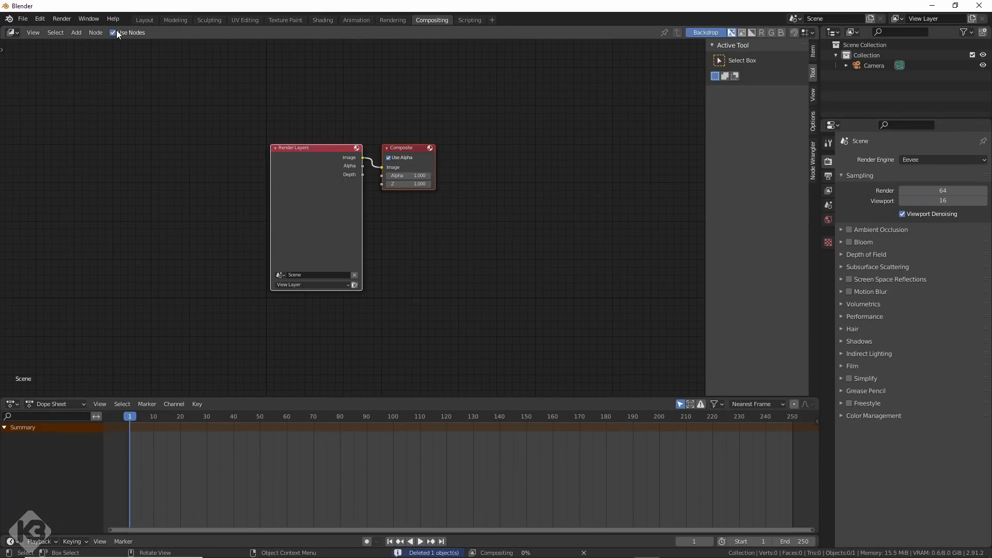
pyautogui.click(422, 217)
pyautogui.moveTo(308, 193); pyautogui.dragTo(150, 203)
pyautogui.moveTo(402, 147); pyautogui.dragTo(671, 130)
# Add a Movie Clip input node beside the Render Layers node.
pyautogui.hotkey('shift', 'a')
pyautogui.moveTo(210, 250)
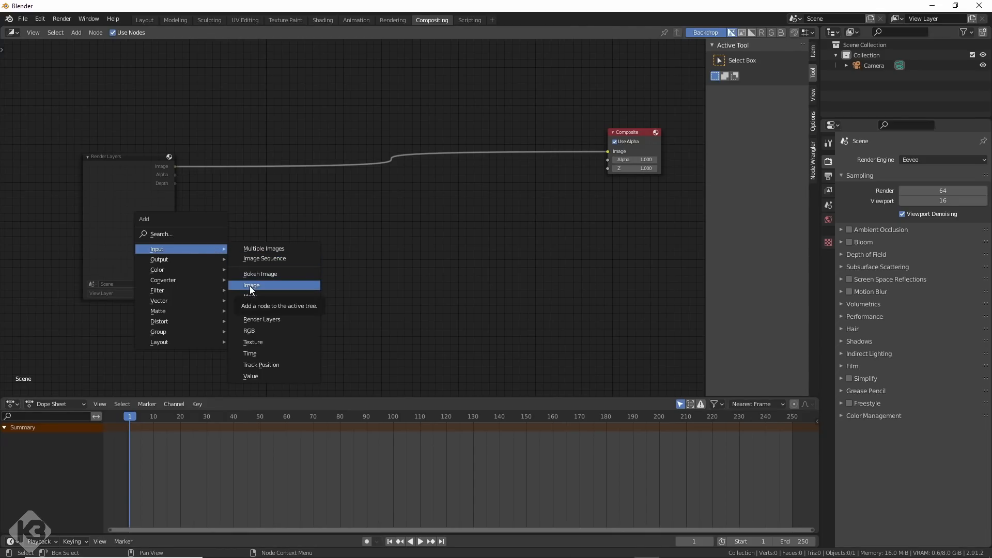
pyautogui.click(252, 308)
pyautogui.click(262, 222)
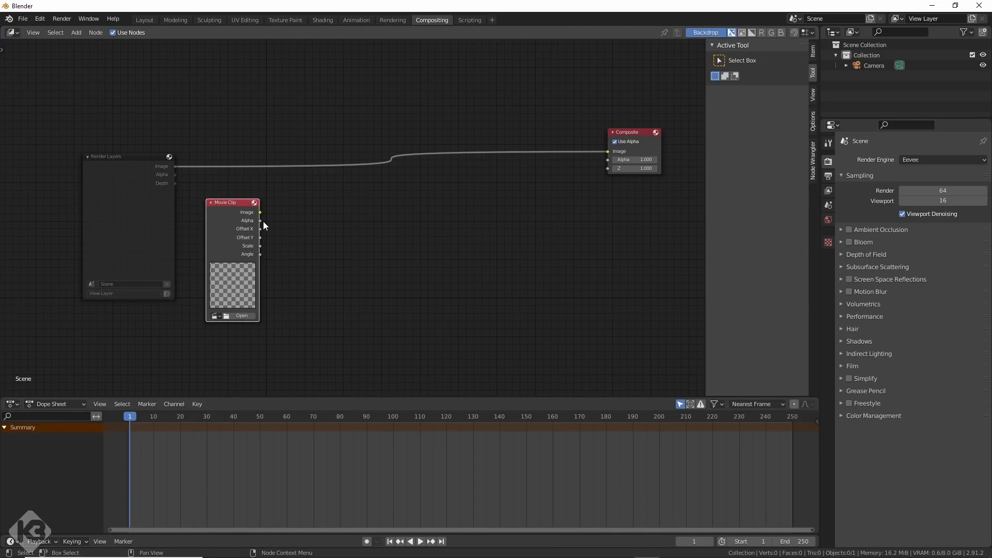
# Connect the movie clip's image output to the Composite node and a Viewer node, and arrange the nodes.
pyautogui.keyDown('ctrl'); pyautogui.keyDown('shift'); pyautogui.click(261, 216); pyautogui.keyUp('shift'); pyautogui.keyUp('ctrl')
pyautogui.moveTo(303, 214); pyautogui.dragTo(624, 210)
pyautogui.keyDown('shift'); pyautogui.moveTo(550, 219); pyautogui.dragTo(547, 282, button='right'); pyautogui.keyUp('shift')
pyautogui.moveTo(548, 226); pyautogui.dragTo(607, 150)
pyautogui.moveTo(147, 205); pyautogui.dragTo(124, 185)
pyautogui.click(62, 136)
# Set the scene's start frame to 364 and make frame 364 the current frame.
pyautogui.moveTo(82, 136); pyautogui.dragTo(696, 139)
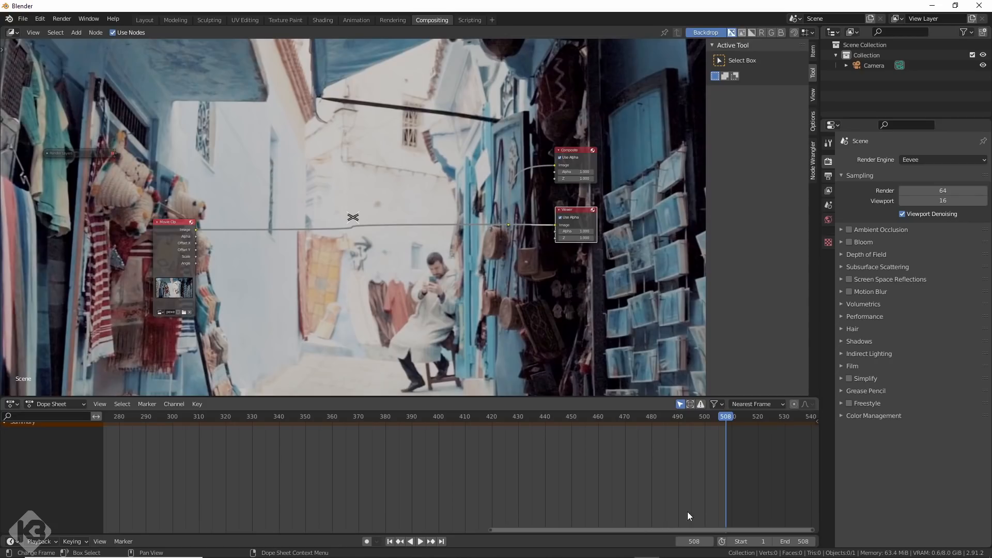
pyautogui.click(749, 541)
pyautogui.write('36')
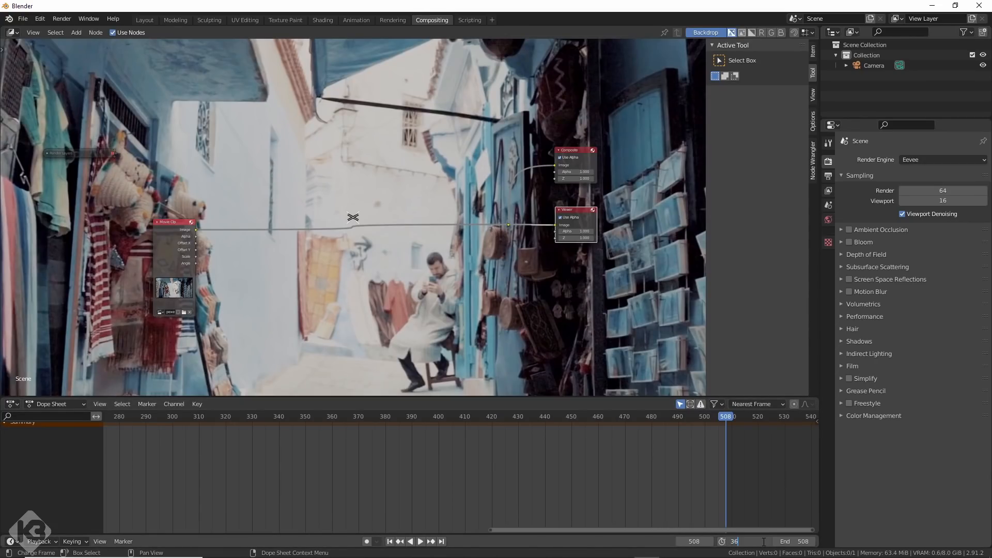
pyautogui.write('5')
pyautogui.press('Return')
pyautogui.click(343, 416)
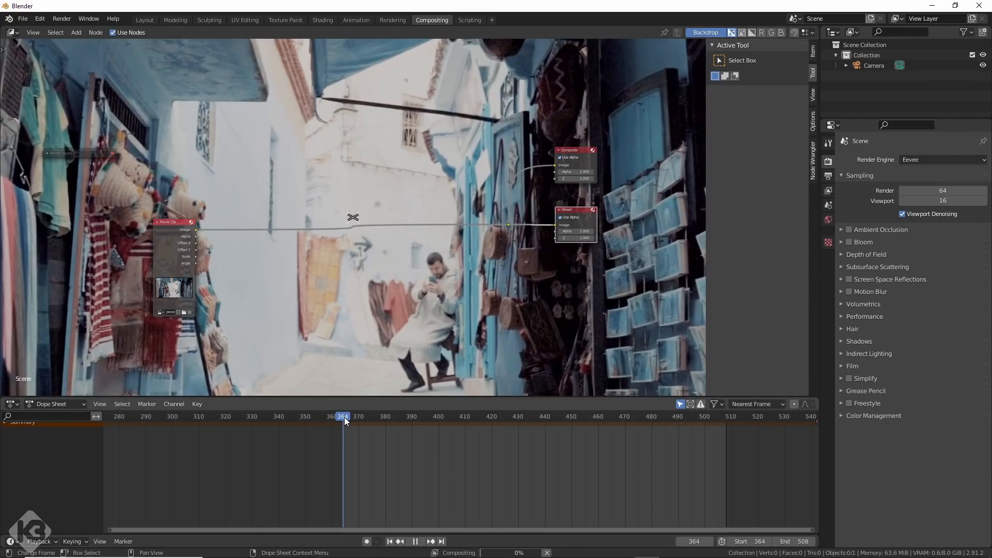
pyautogui.scroll(-2, 544, 350)
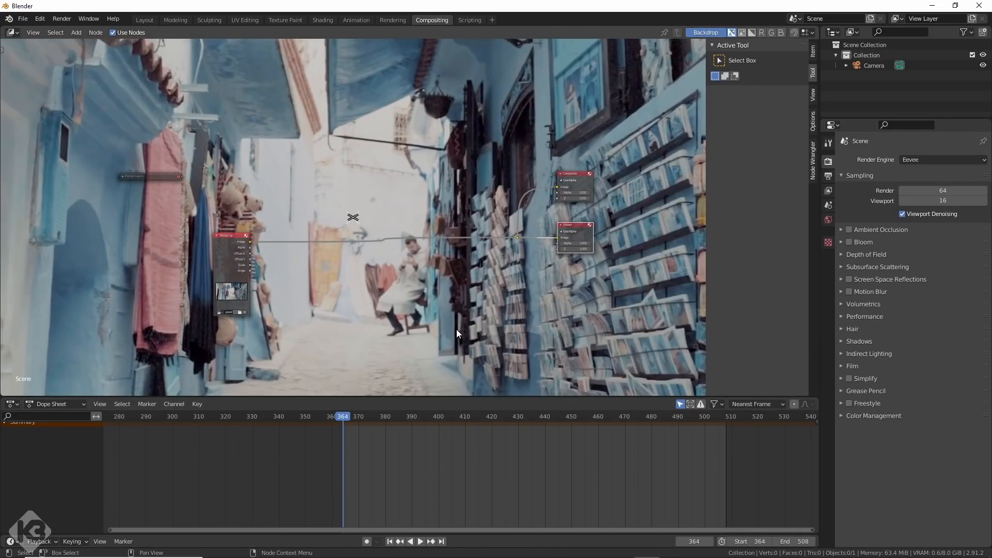
# Set the color management view transform to Standard and enter a gamma of 0.8.
pyautogui.click(842, 415)
pyautogui.click(923, 447)
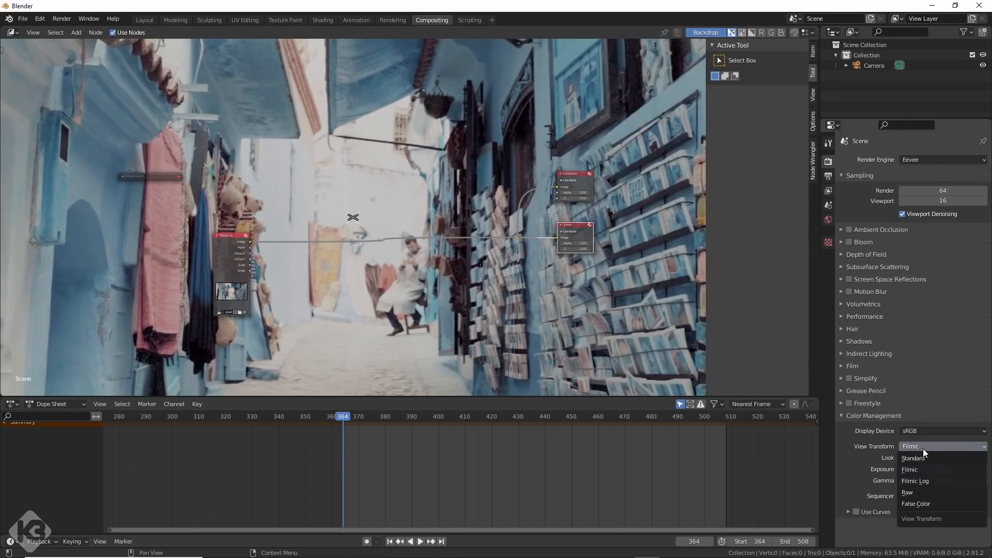
pyautogui.click(923, 458)
pyautogui.click(915, 458)
pyautogui.click(913, 455)
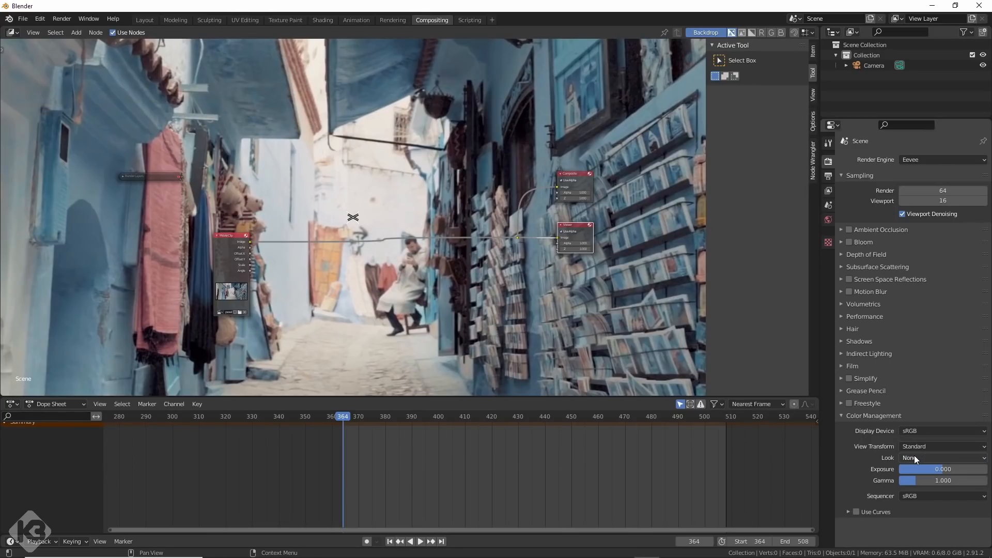
pyautogui.click(910, 496)
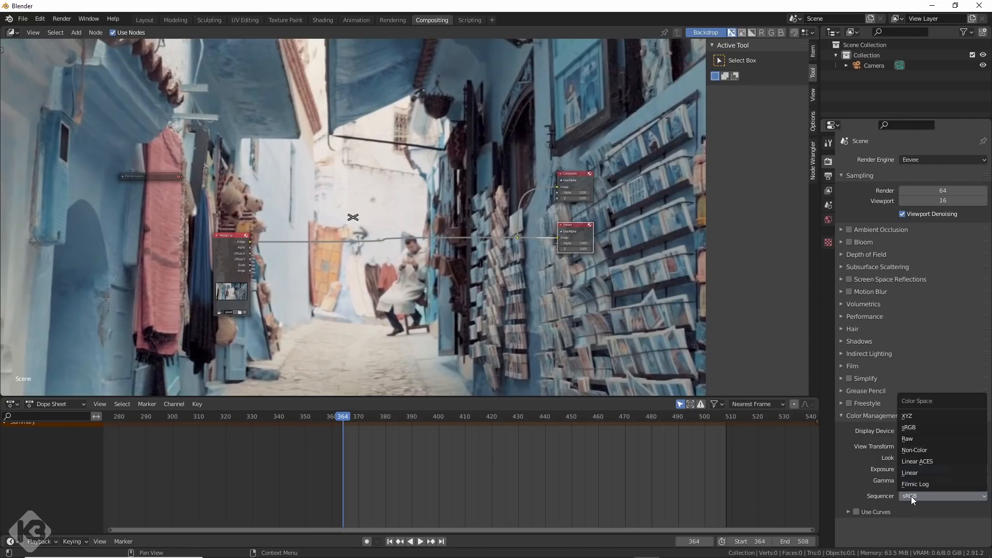
pyautogui.click(910, 496)
pyautogui.doubleClick(928, 481)
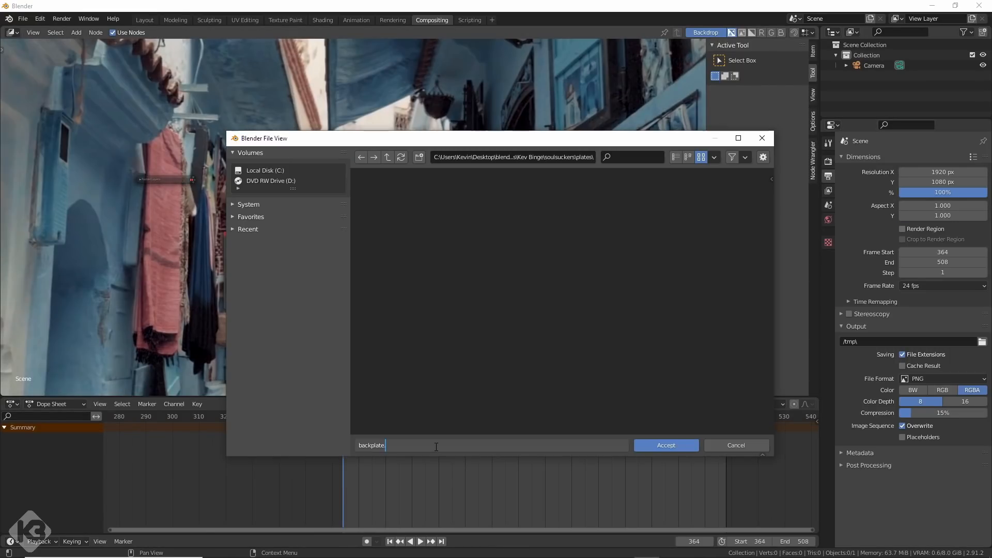
# Name the render output backplate.####.png, choose 16-bit color depth and lower the PNG compression.
pyautogui.write('####.png')
pyautogui.click(665, 444)
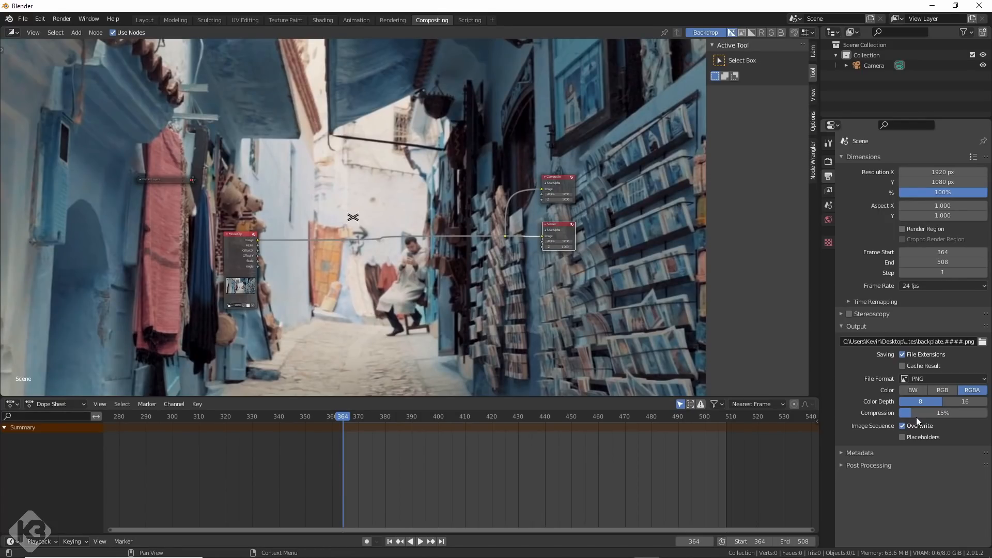
pyautogui.click(953, 401)
pyautogui.moveTo(910, 411); pyautogui.dragTo(898, 412)
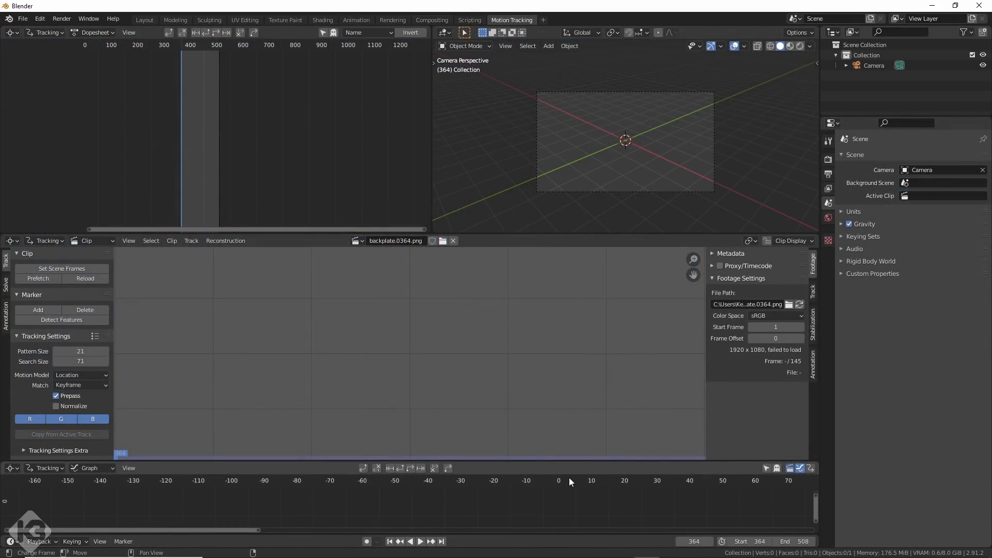
# Make frame 1 of the backplate clip the current frame in the motion tracking workspace.
pyautogui.click(566, 477)
pyautogui.moveTo(624, 484); pyautogui.dragTo(293, 471, button='middle')
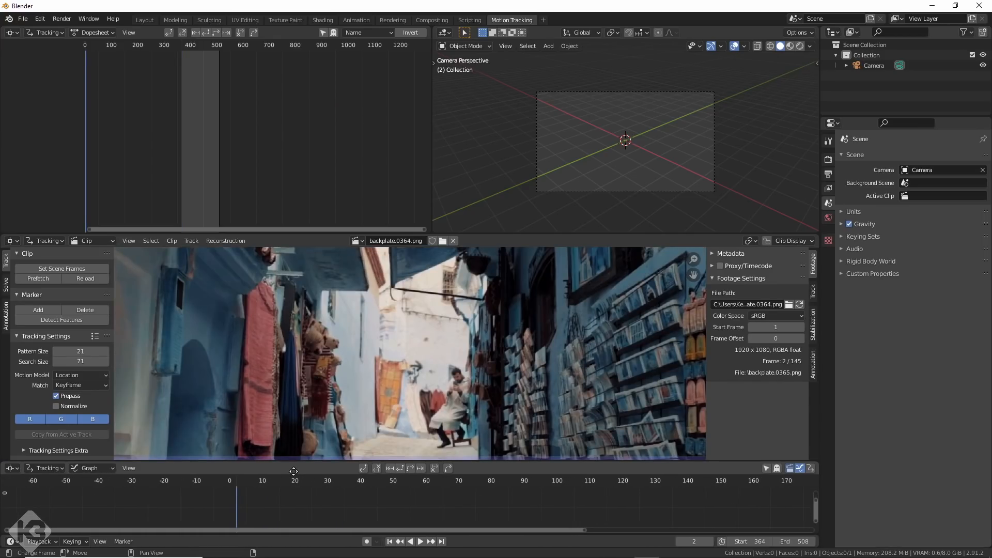
pyautogui.click(233, 479)
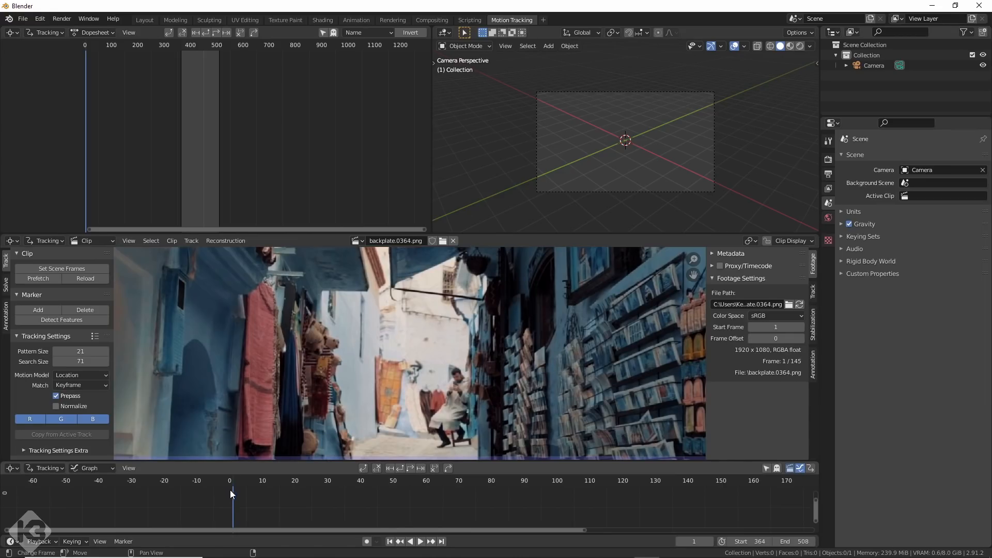
pyautogui.moveTo(515, 505); pyautogui.dragTo(363, 513, button='middle')
# Set the scene frame range to start at 1 and end at 145.
pyautogui.click(759, 542)
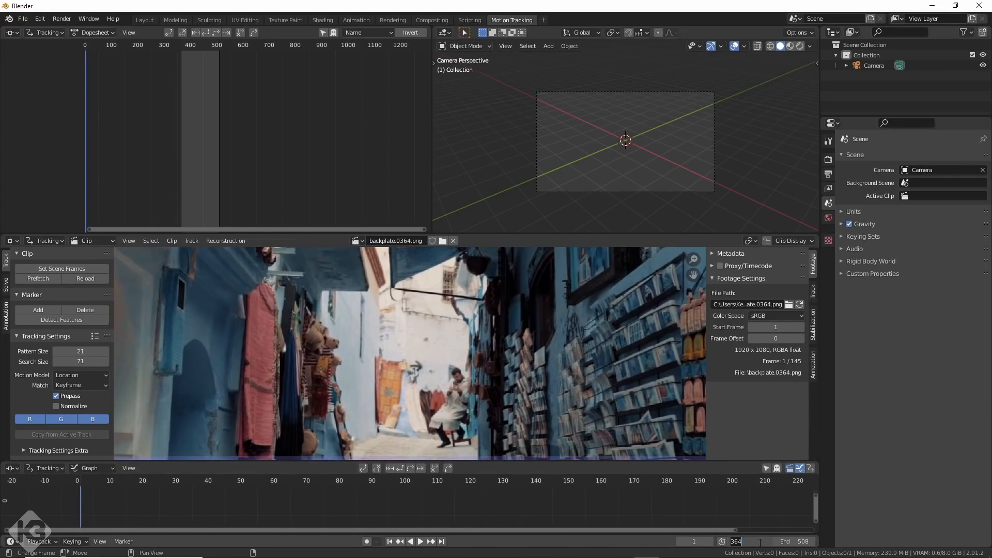
pyautogui.write('1')
pyautogui.press('Return')
pyautogui.click(789, 541)
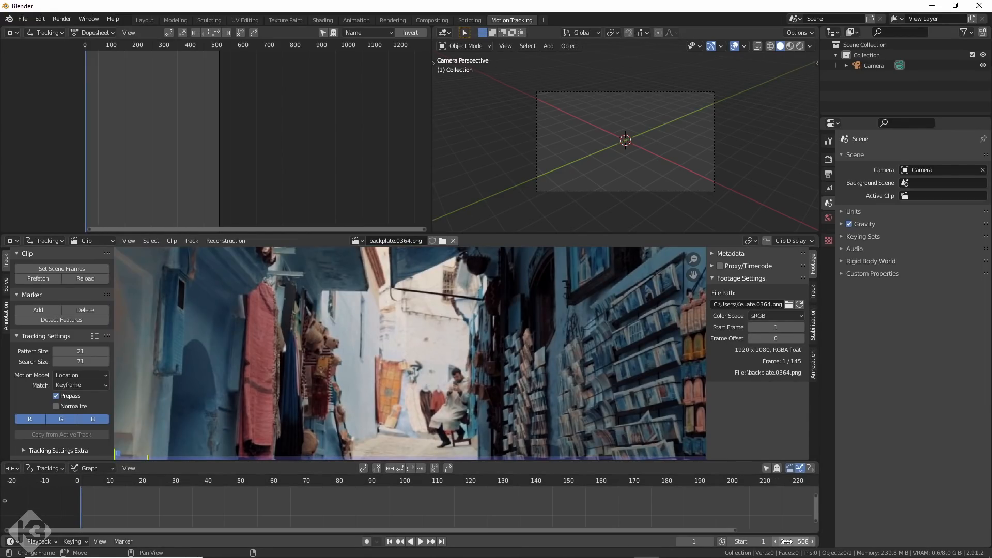
pyautogui.write('144')
pyautogui.press('Return')
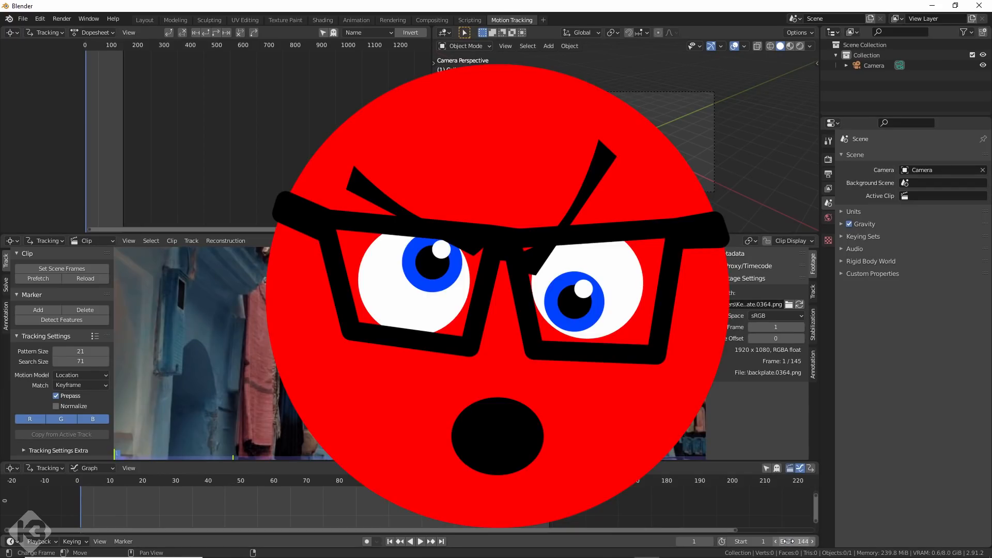
pyautogui.moveTo(529, 505); pyautogui.dragTo(546, 504, button='middle')
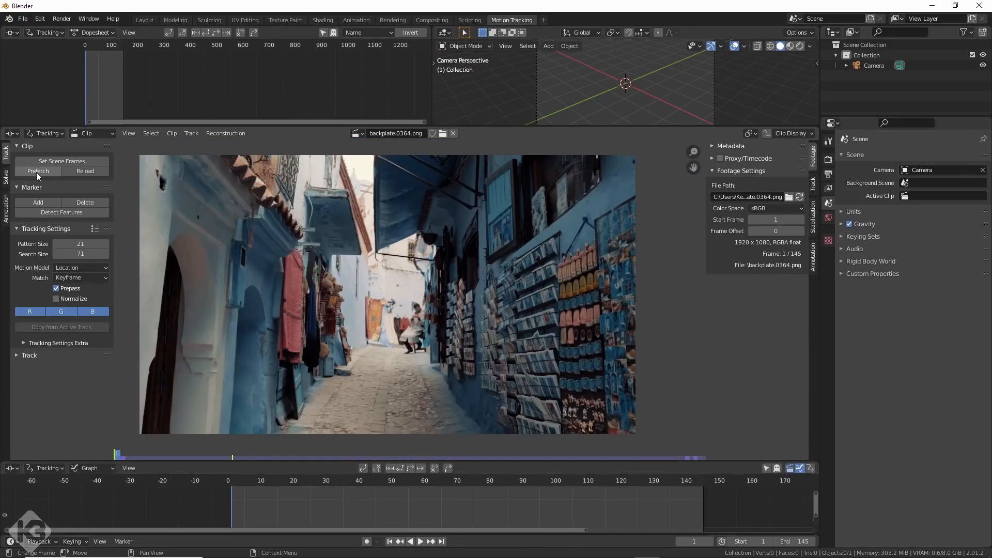
# Prefetch the backplate footage and detect trackable features on frame 1.
pyautogui.click(39, 171)
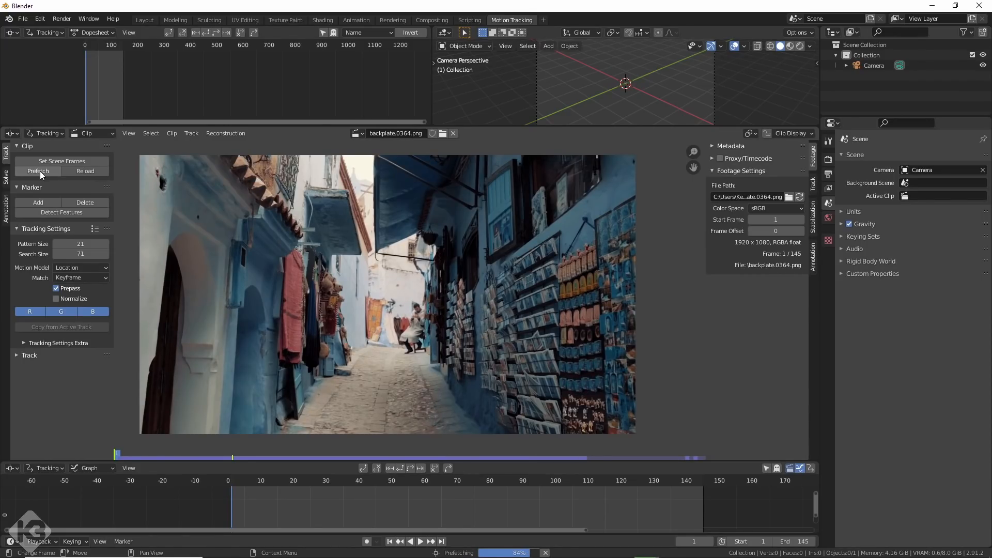
pyautogui.click(55, 213)
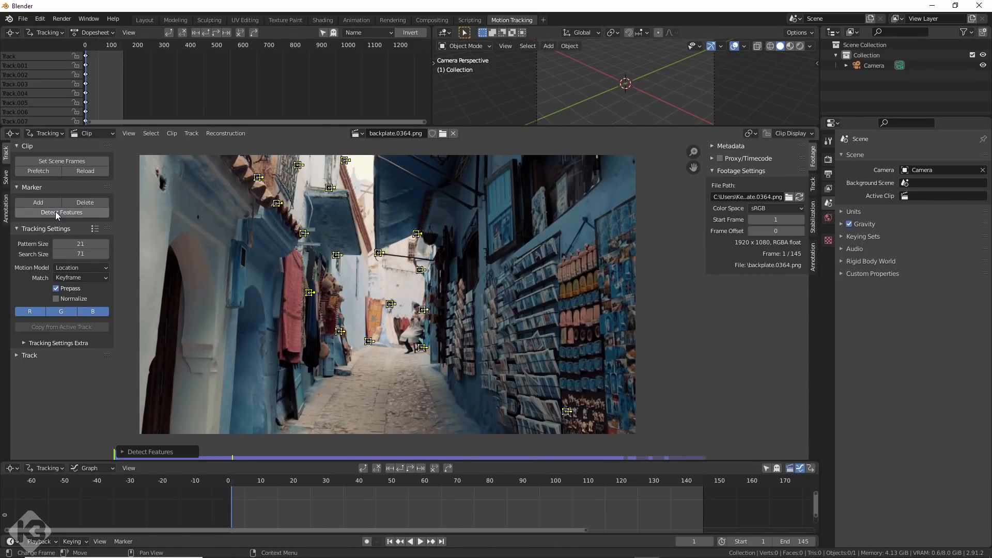
# Track the detected markers forward frame by frame from frame 1 to frame 17.
pyautogui.scroll(-1, 318, 320)
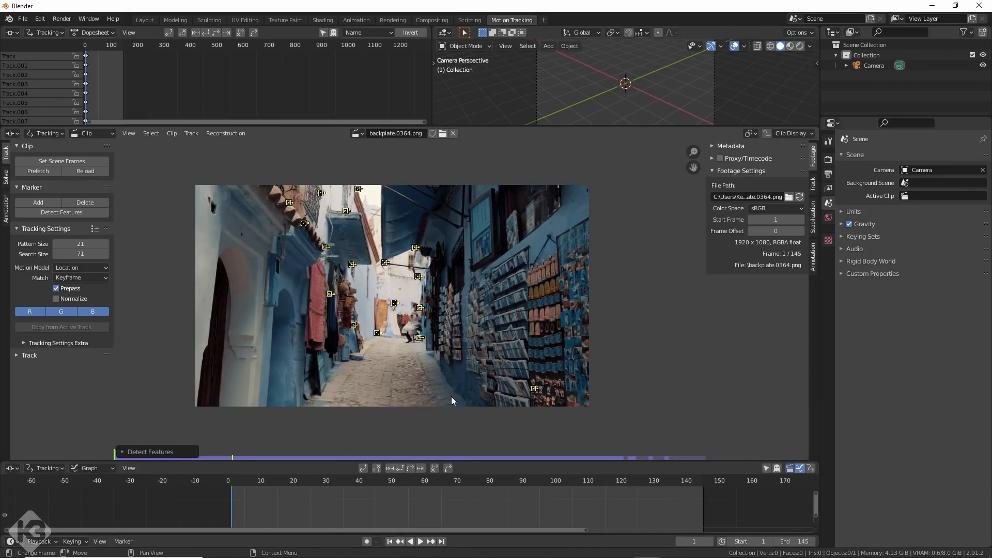
pyautogui.scroll(1, 451, 396)
pyautogui.click(419, 469)
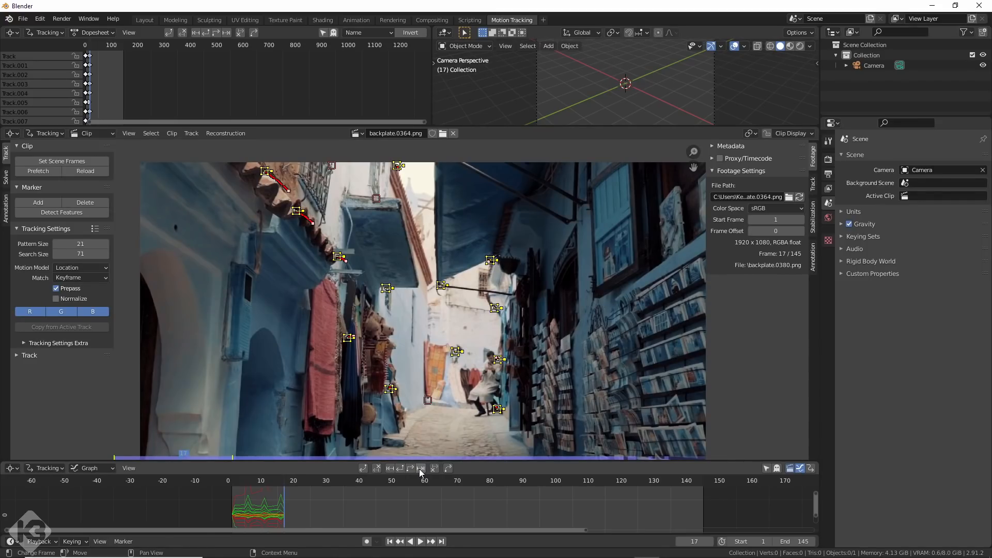
# Clear the path after frame 14 for the marker above the balcony near the image's upper edge and lock it.
pyautogui.click(332, 167)
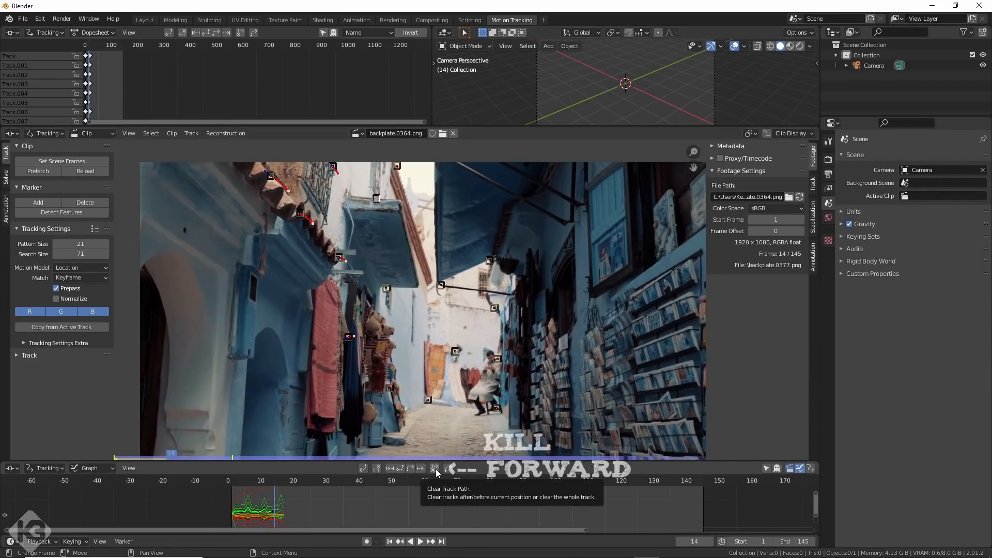
pyautogui.click(436, 469)
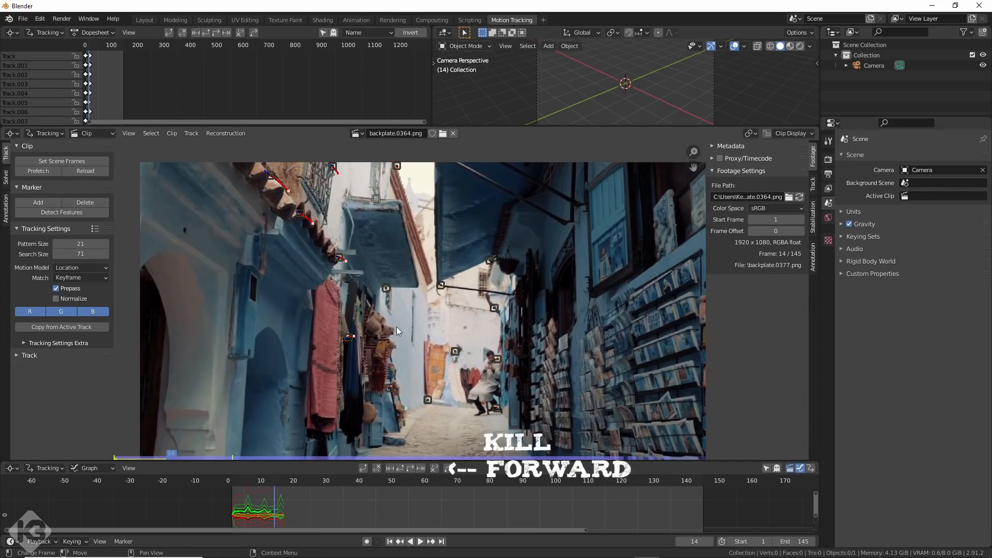
pyautogui.hotkey('ctrl', 'l')
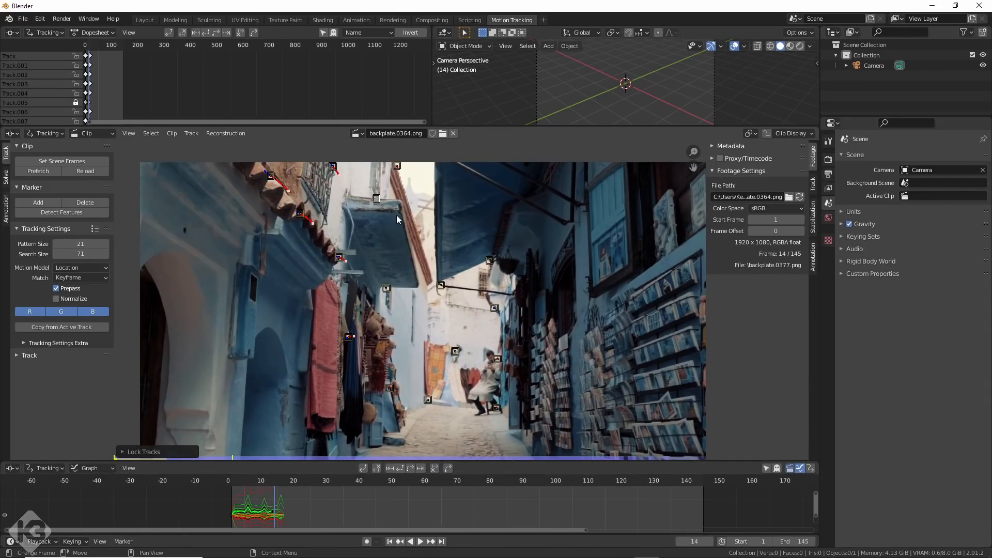
# Track the marker on the upper roof edge forward frame by frame from frame 14 and lock it.
pyautogui.click(397, 167)
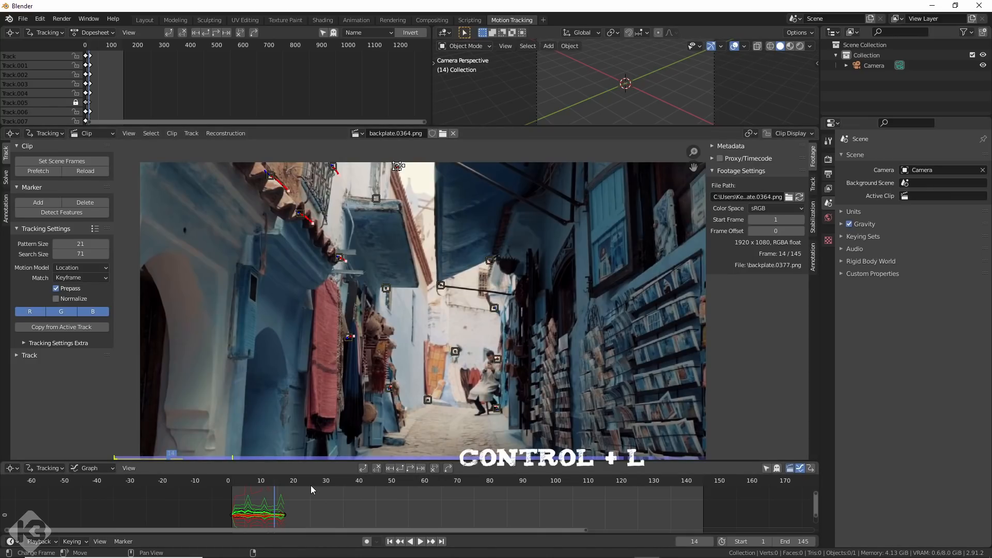
pyautogui.press('Right')
pyautogui.press('Right')
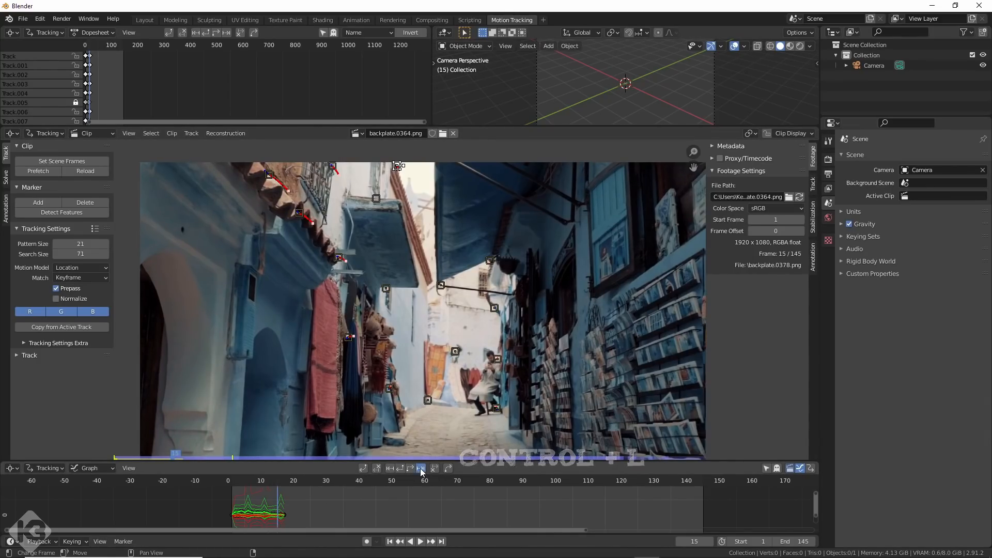
pyautogui.press('Right')
pyautogui.press('Right')
pyautogui.press('Right')
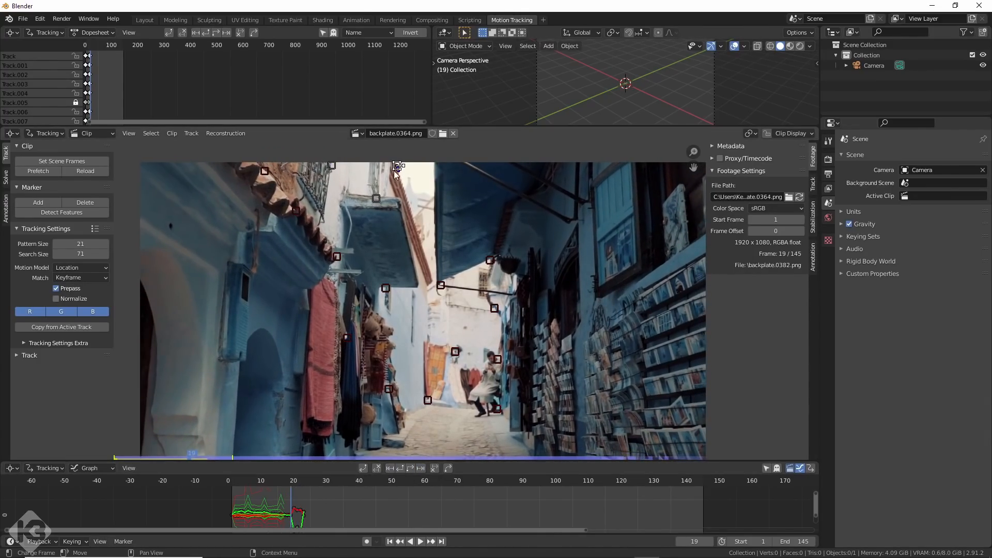
pyautogui.hotkey('ctrl', 'l')
pyautogui.moveTo(289, 482)
pyautogui.mouseDown()
pyautogui.moveTo(274, 481)
pyautogui.moveTo(285, 480)
pyautogui.mouseUp()
pyautogui.press('Left')
pyautogui.click(264, 171)
pyautogui.press('g')
pyautogui.rightClick(269, 185)
# Lock all existing tracks and detect new features on the last frame, 145.
pyautogui.press('a')
pyautogui.hotkey('ctrl', 'l')
pyautogui.moveTo(383, 480)
pyautogui.mouseDown()
pyautogui.moveTo(231, 491)
pyautogui.moveTo(703, 508)
pyautogui.mouseUp()
pyautogui.click(61, 212)
# Track the newly detected markers backward through the clip from frame 145 and lock them.
pyautogui.scroll(-2, 309, 339)
pyautogui.click(399, 468)
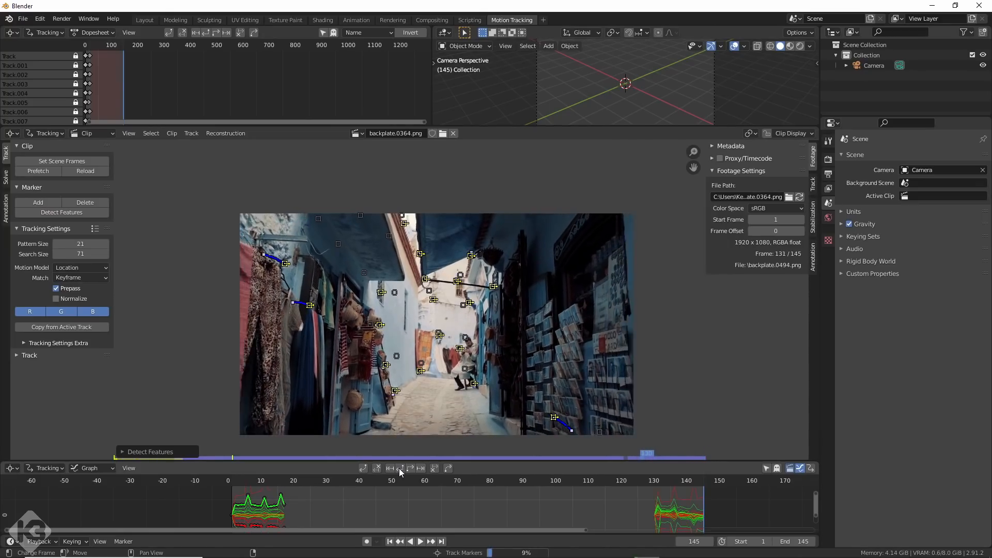
pyautogui.moveTo(704, 482); pyautogui.dragTo(599, 486)
pyautogui.scroll(3, 577, 394)
pyautogui.scroll(-2, 576, 393)
pyautogui.hotkey('ctrl', 'l')
pyautogui.click(599, 490)
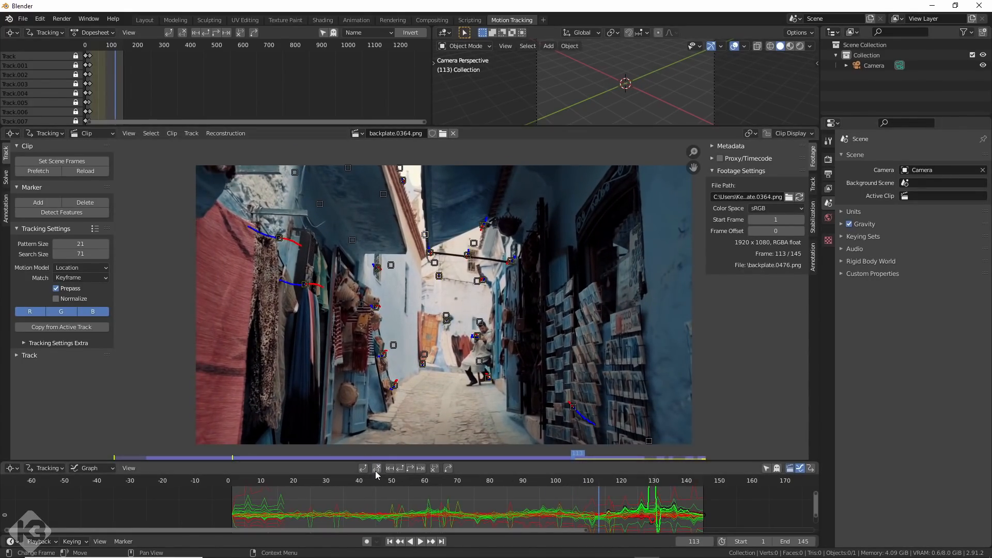
# Enlarge the tracking graph and delete the tracks whose curves spike away from the others.
pyautogui.click(593, 484)
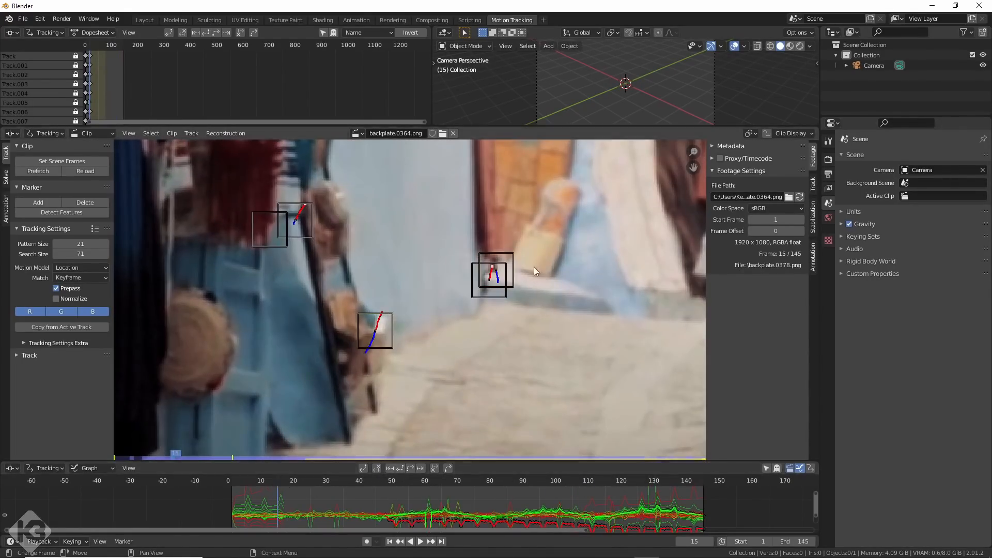
pyautogui.moveTo(278, 481); pyautogui.dragTo(275, 482)
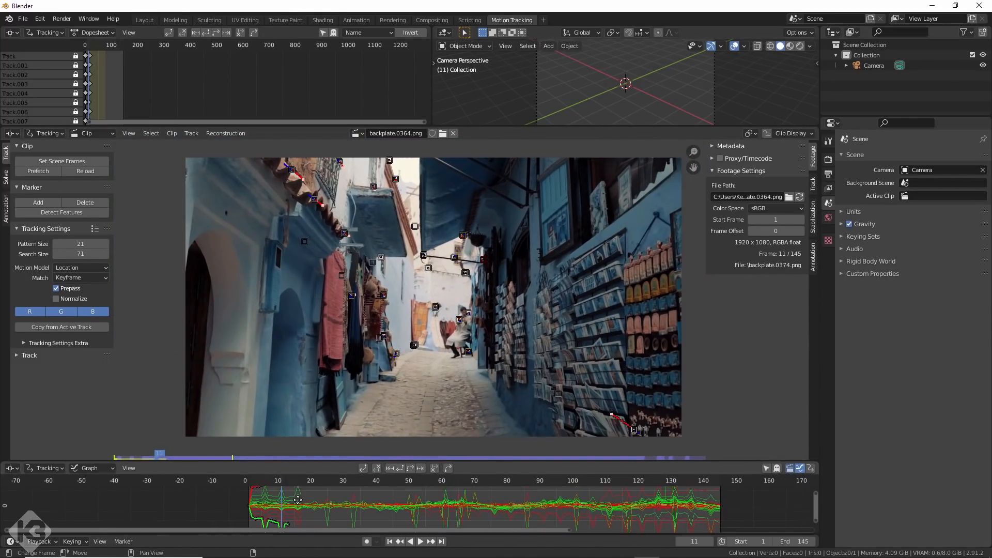
pyautogui.moveTo(406, 460); pyautogui.dragTo(406, 397)
pyautogui.scroll(-2, 420, 475)
pyautogui.press('Delete')
pyautogui.click(578, 497)
pyautogui.press('Delete')
pyautogui.click(592, 458)
pyautogui.click(547, 500)
# Examine the markers and their curves throughout the clip for tracks that drift or jump.
pyautogui.moveTo(290, 423); pyautogui.dragTo(532, 423)
pyautogui.moveTo(531, 295); pyautogui.dragTo(520, 302, button='middle')
pyautogui.moveTo(278, 422); pyautogui.dragTo(673, 425)
pyautogui.click(593, 515)
pyautogui.click(565, 519)
pyautogui.scroll(-2, 489, 351)
pyautogui.scroll(5, 301, 339)
pyautogui.moveTo(274, 422); pyautogui.dragTo(580, 423)
# Track additional markers around the postcard racks on the shop wall forward and backward through the clip.
pyautogui.moveTo(671, 248); pyautogui.dragTo(434, 254, button='middle')
pyautogui.scroll(3, 520, 293)
pyautogui.keyDown('ctrl'); pyautogui.click(517, 294); pyautogui.keyUp('ctrl')
pyautogui.keyDown('ctrl'); pyautogui.click(588, 379); pyautogui.keyUp('ctrl')
pyautogui.click(411, 408)
pyautogui.moveTo(587, 380)
pyautogui.mouseDown(button='middle')
pyautogui.moveTo(573, 340)
pyautogui.moveTo(525, 295)
pyautogui.mouseUp(button='middle')
pyautogui.moveTo(594, 423); pyautogui.dragTo(595, 424)
pyautogui.scroll(-3, 468, 371)
pyautogui.click(400, 408)
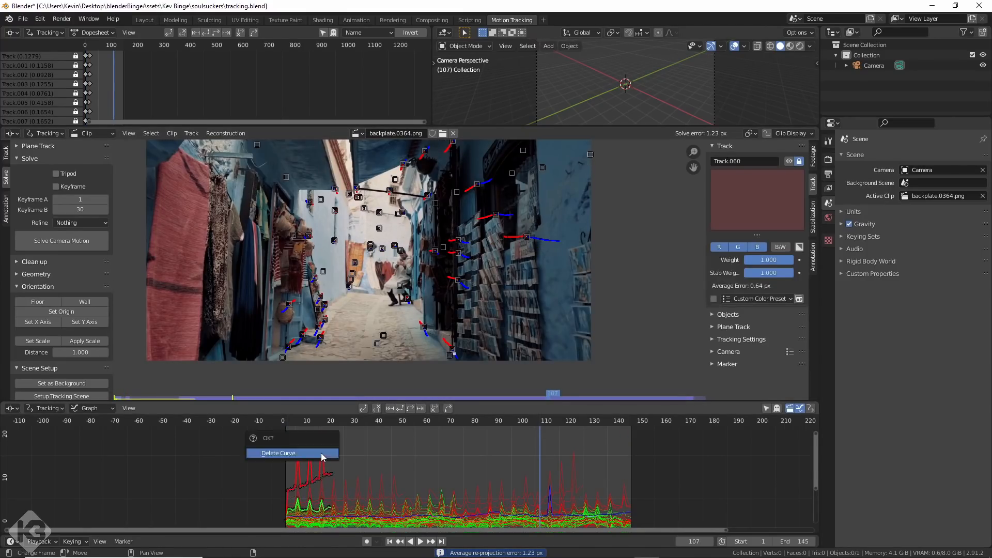
pyautogui.moveTo(426, 319); pyautogui.dragTo(503, 284, button='middle')
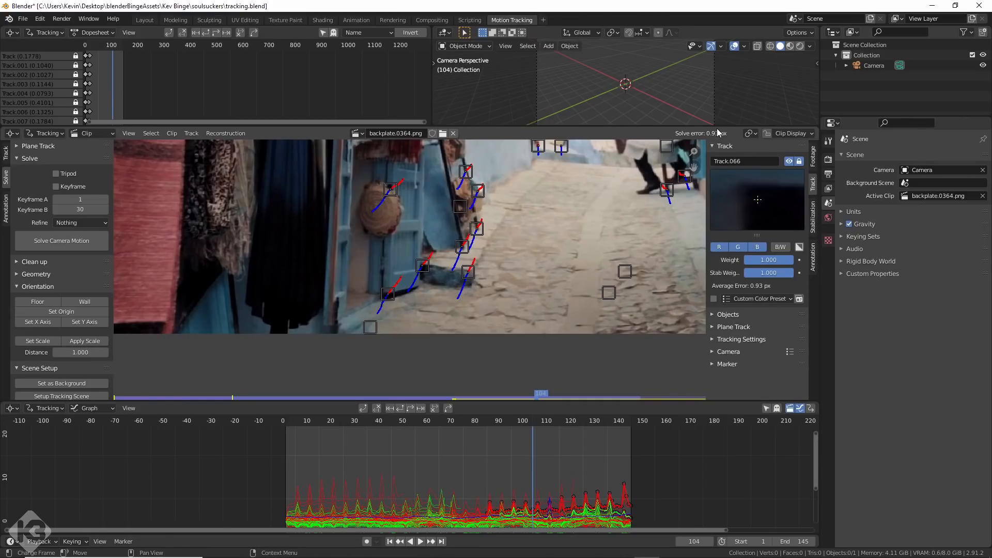
pyautogui.scroll(-3, 539, 247)
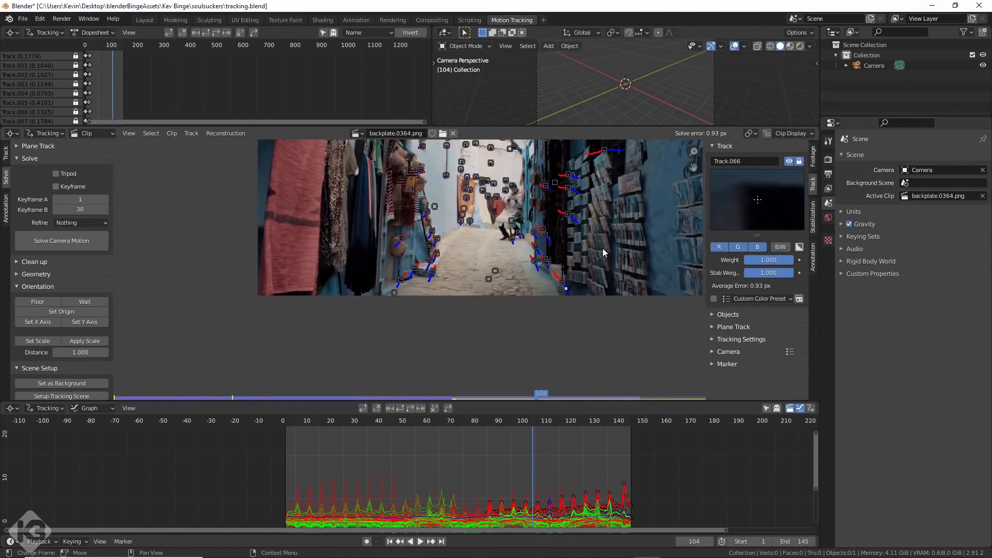
# Set up the tracking scene from the solved clip and define its floor from the street-level markers.
pyautogui.moveTo(619, 325); pyautogui.dragTo(538, 145, button='middle')
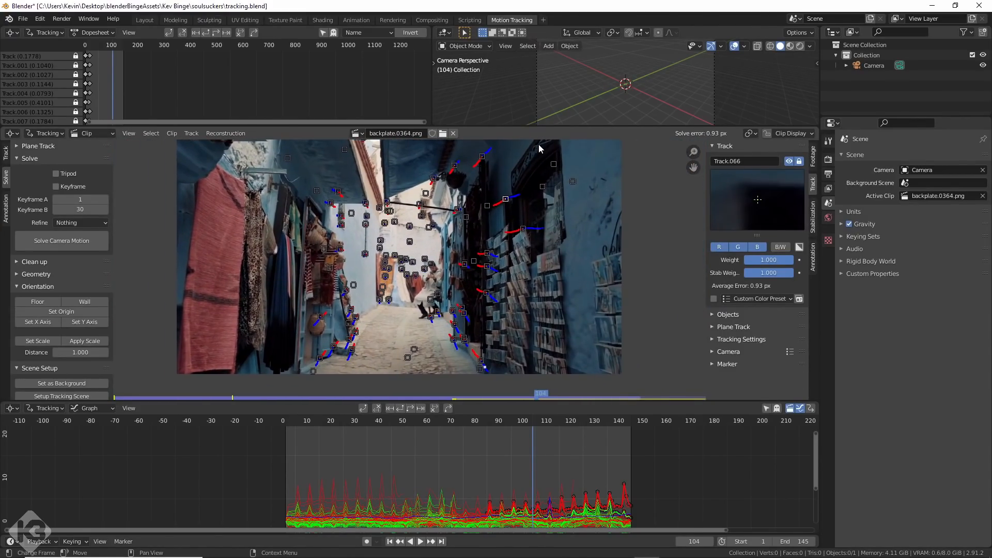
pyautogui.scroll(1, 593, 226)
pyautogui.scroll(1, 532, 233)
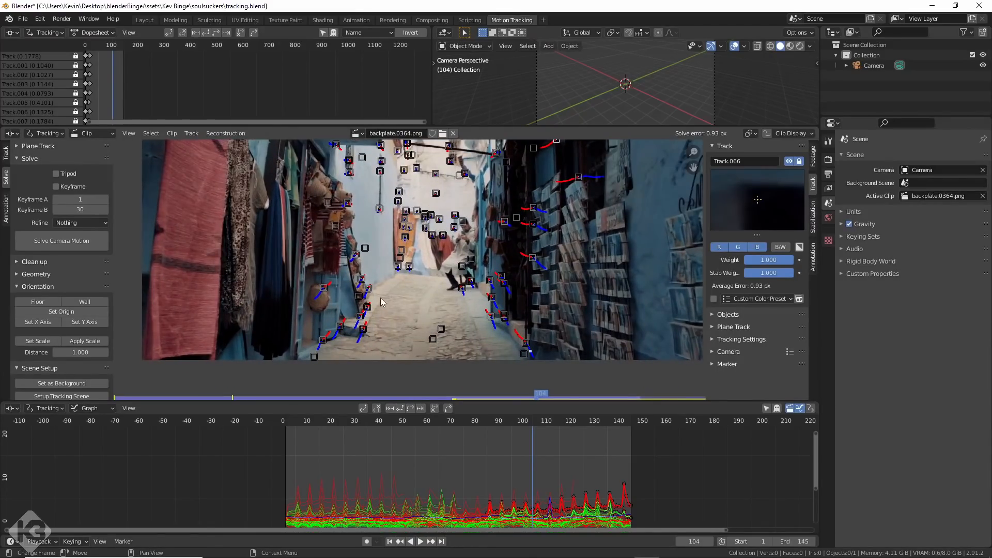
pyautogui.scroll(-1, 68, 302)
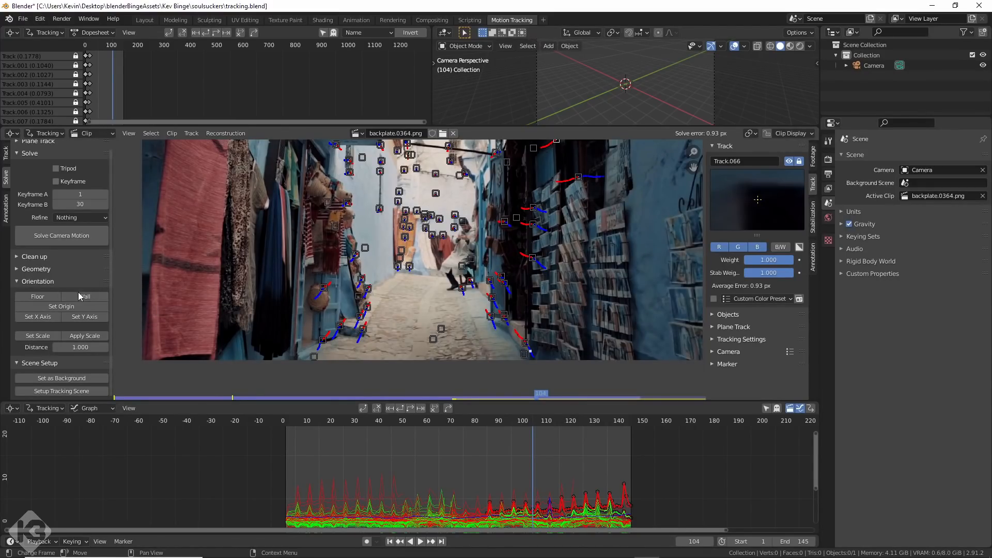
pyautogui.click(62, 391)
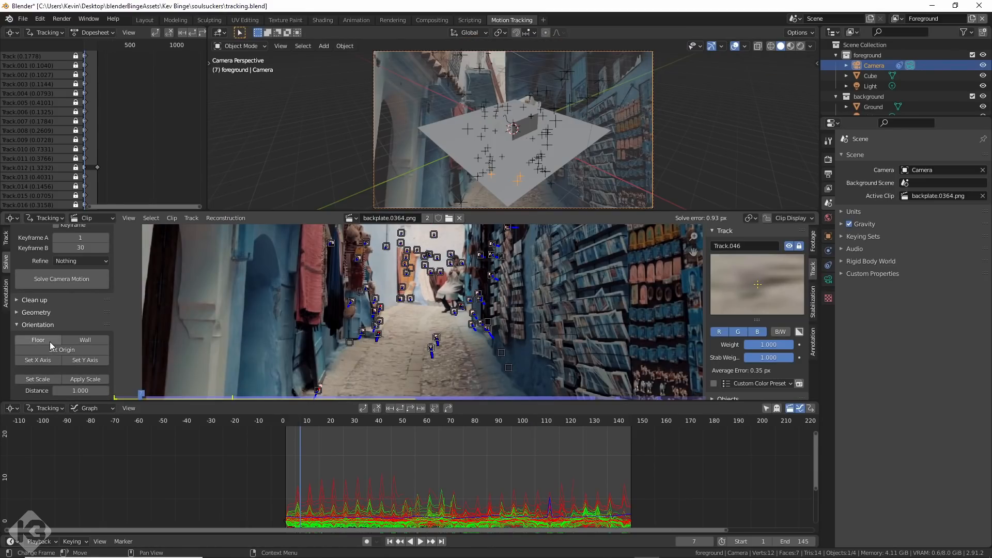
pyautogui.click(52, 345)
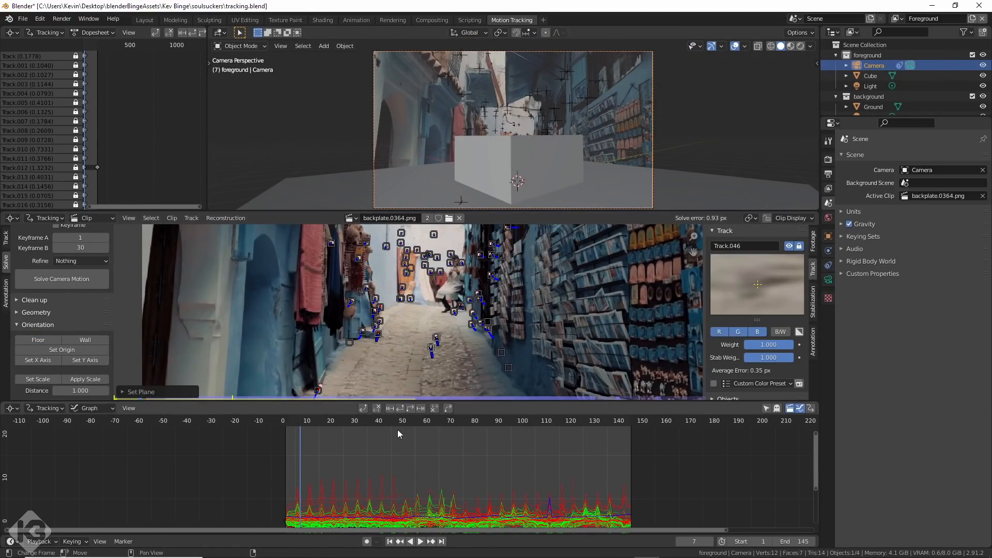
# Check the cube and ground against the footage throughout the clip, also through the tracked camera in the Layout workspace.
pyautogui.moveTo(303, 421); pyautogui.dragTo(608, 425)
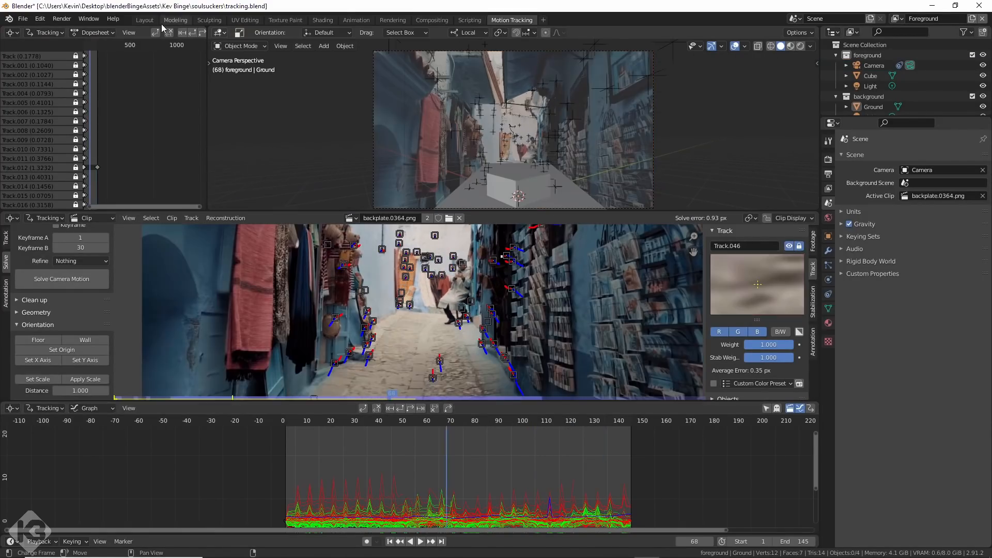
pyautogui.click(143, 20)
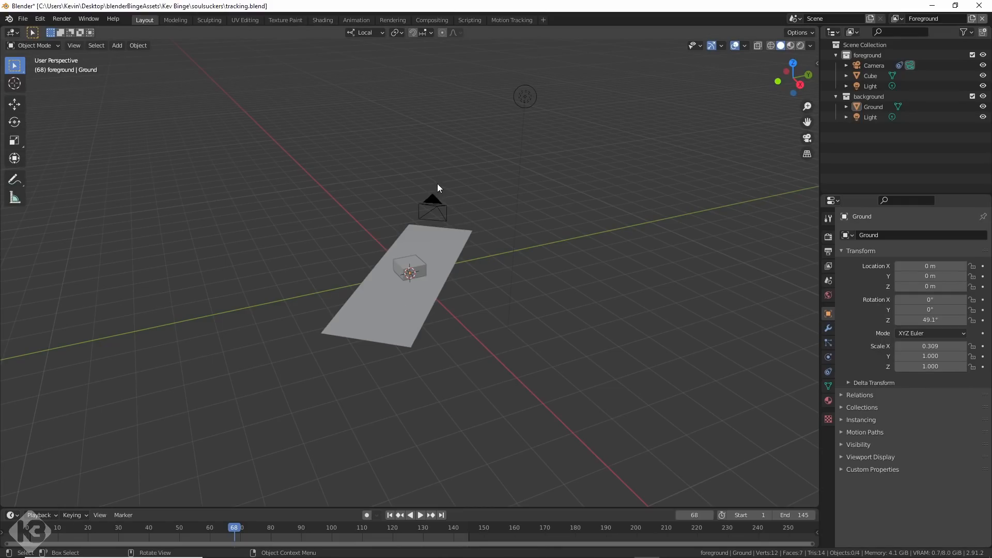
pyautogui.click(435, 203)
pyautogui.press('KP_0')
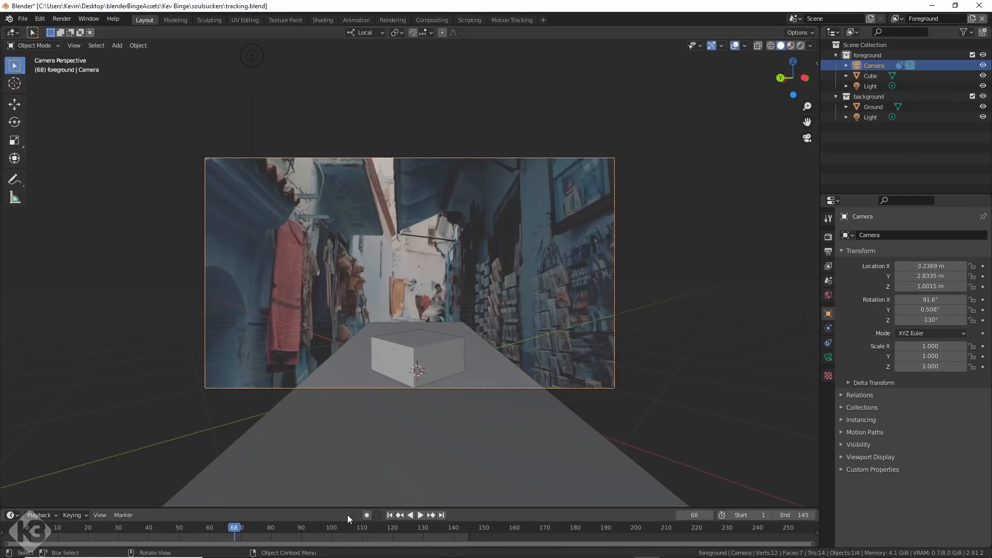
pyautogui.moveTo(221, 524); pyautogui.dragTo(416, 527, button='middle')
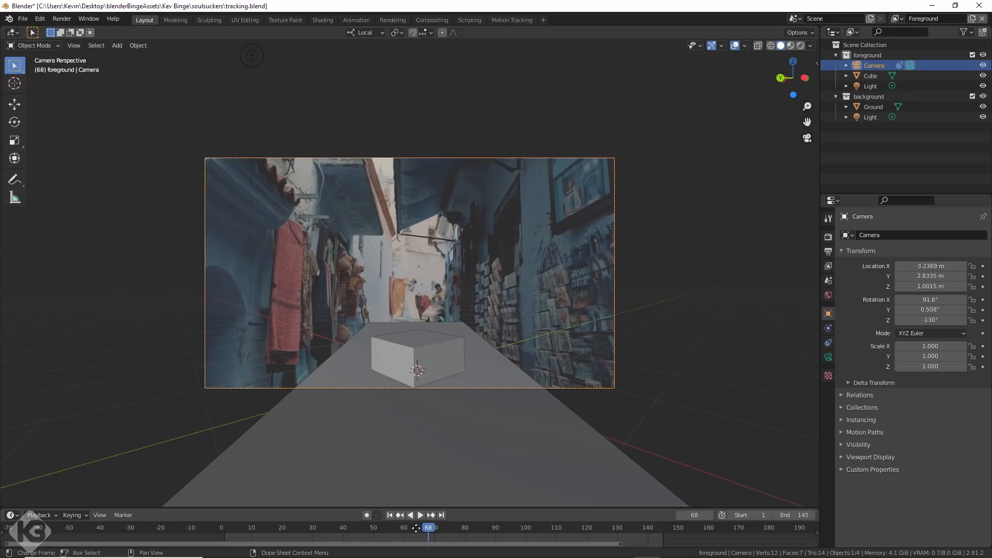
pyautogui.moveTo(416, 529); pyautogui.dragTo(249, 540)
pyautogui.press('space')
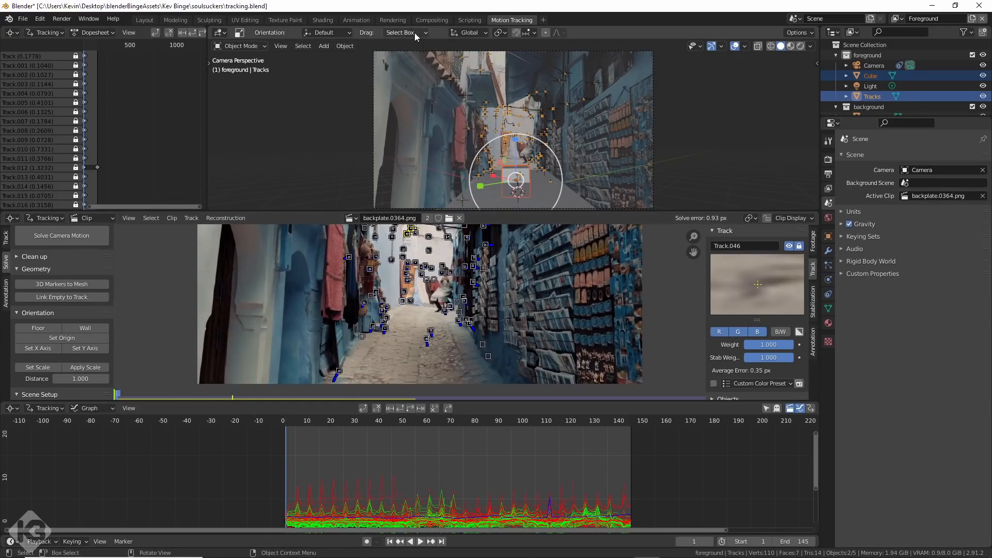
# Link an empty to each selected track and delete these empties in the Layout workspace.
pyautogui.click(60, 298)
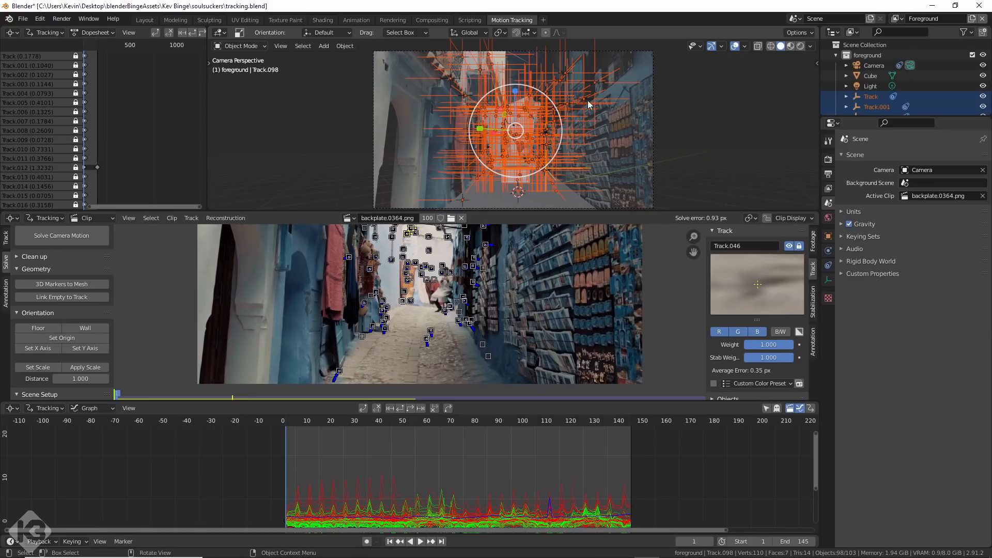
pyautogui.click(145, 20)
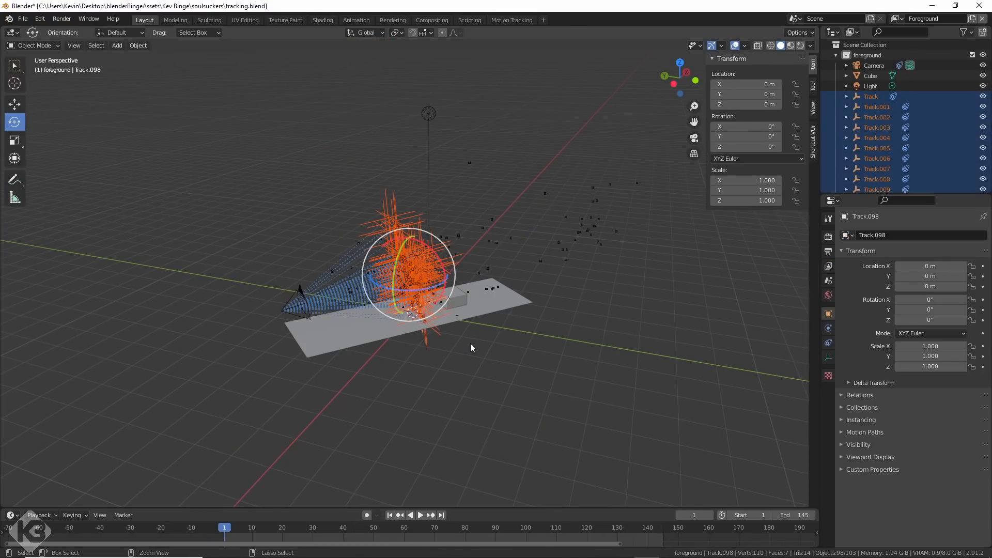
pyautogui.press('Delete')
# Save the file and add a lattice to the scene.
pyautogui.moveTo(421, 388); pyautogui.dragTo(444, 398, button='middle')
pyautogui.hotkey('ctrl', 's')
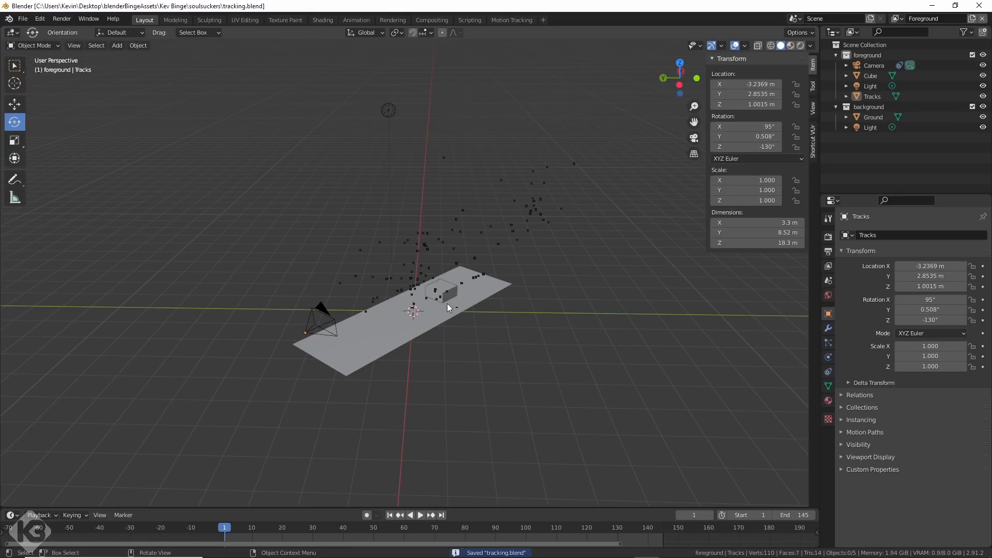
pyautogui.hotkey('shift', 'a')
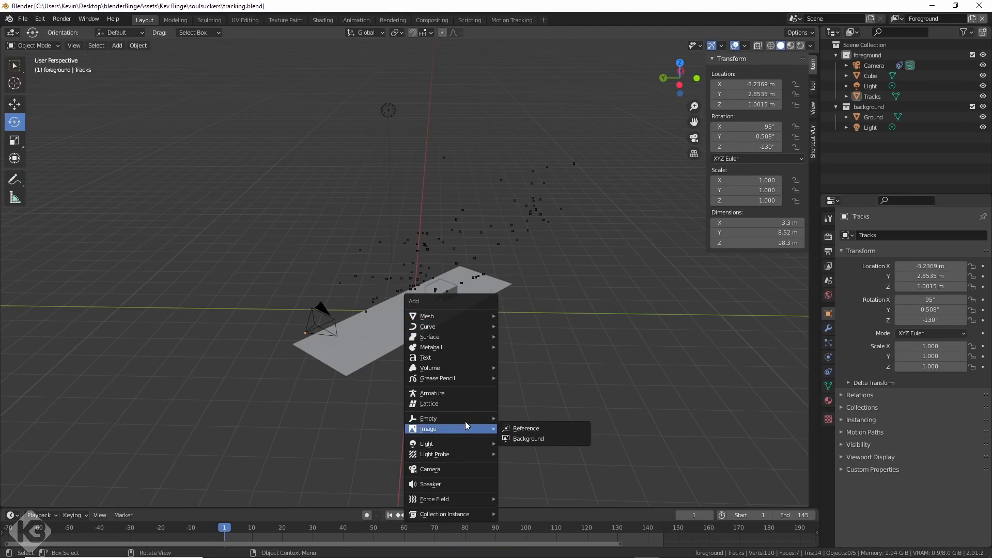
pyautogui.moveTo(461, 316)
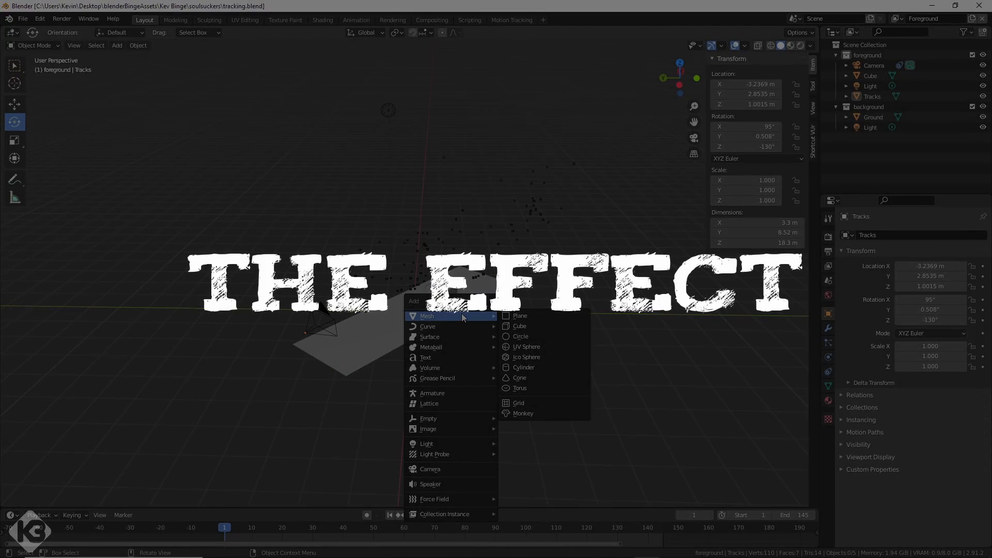
pyautogui.click(439, 405)
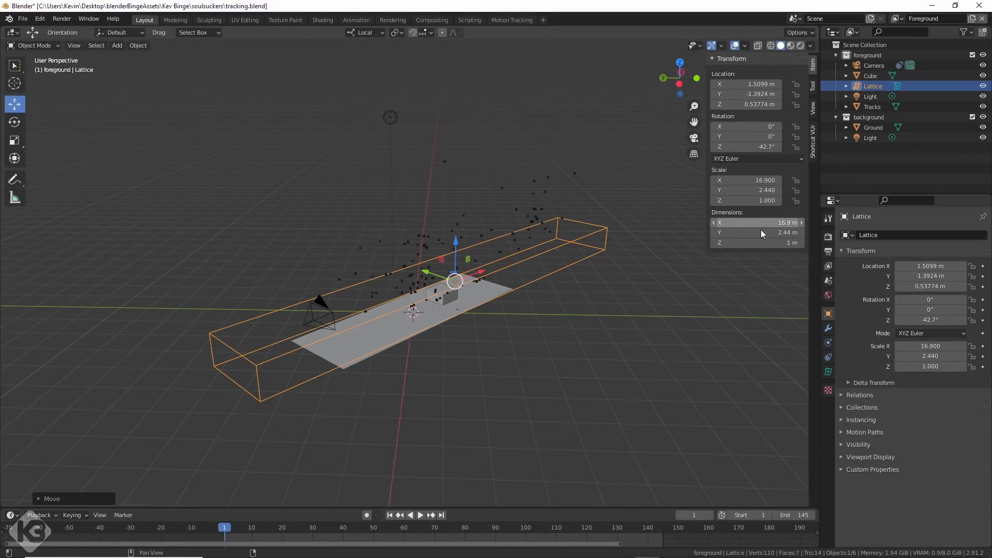
# Set the lattice's Z dimension to 2.4 m and raise its U resolution.
pyautogui.moveTo(757, 243); pyautogui.dragTo(769, 243)
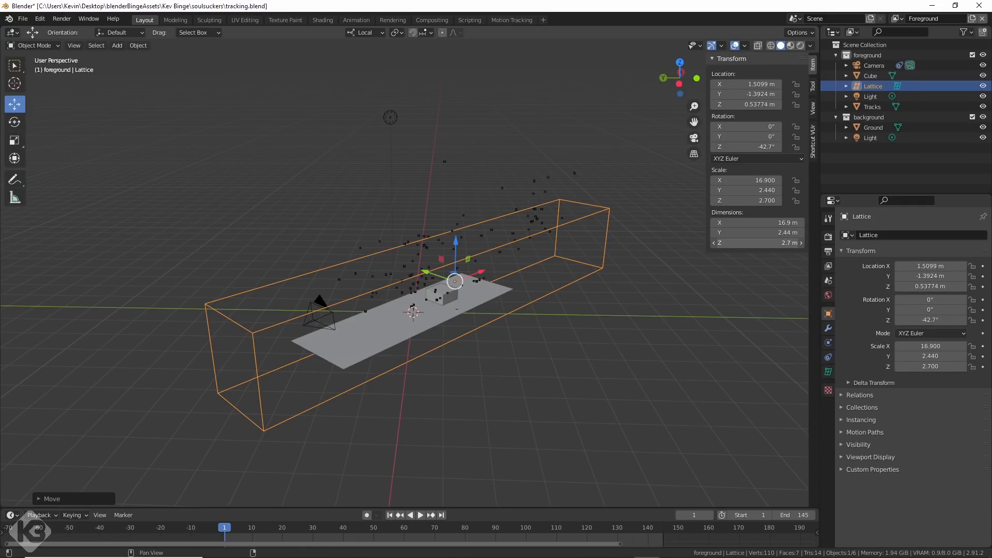
pyautogui.moveTo(757, 243); pyautogui.dragTo(750, 243)
pyautogui.click(828, 372)
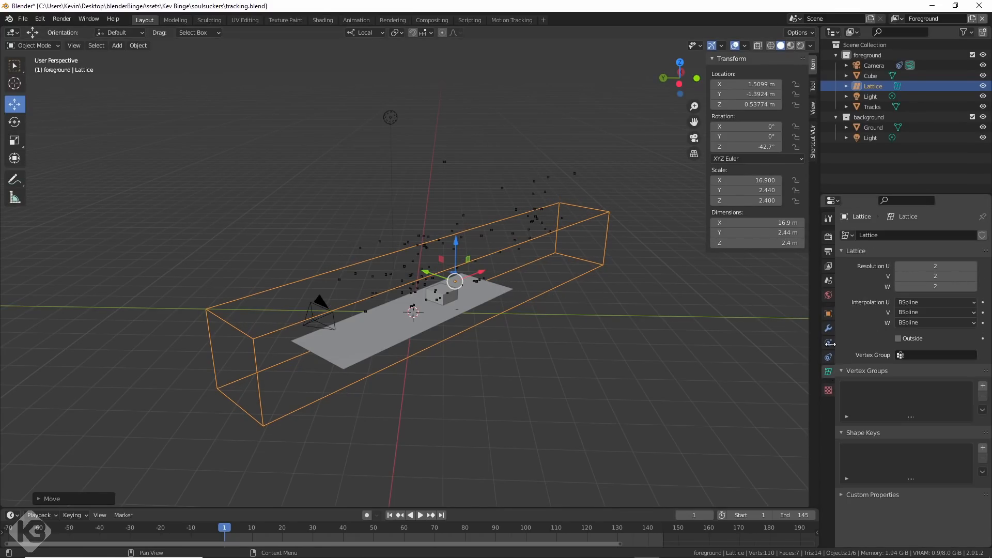
pyautogui.click(974, 266)
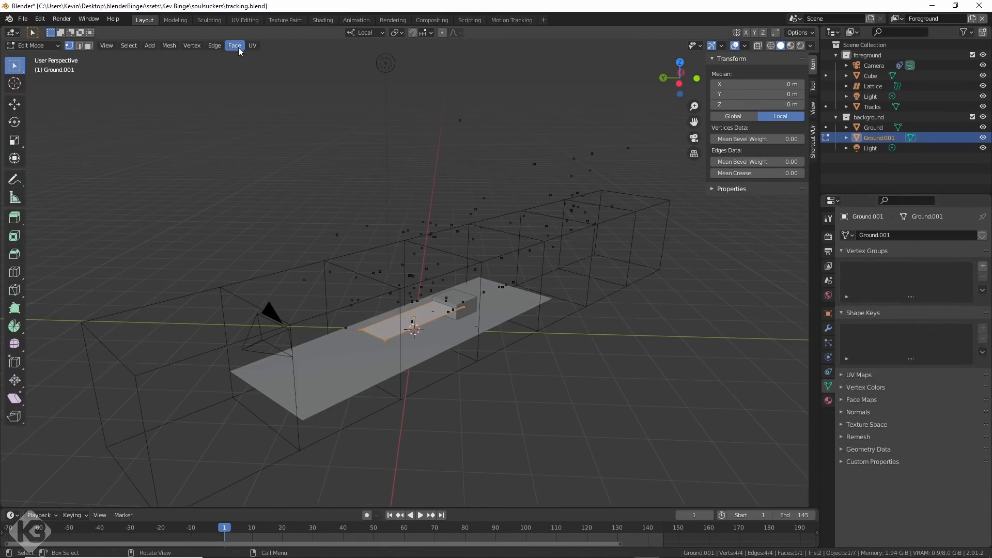
# Add loop cuts to the small plane above the ground and move the plane along the street toward the camera.
pyautogui.press('Tab')
pyautogui.hotkey('ctrl', 'r')
pyautogui.press('Tab')
pyautogui.click(15, 104)
pyautogui.moveTo(383, 351); pyautogui.dragTo(350, 368)
# Scale and shift the plane's cross edges to vary the body's width and taper its front end.
pyautogui.press('Tab')
pyautogui.keyDown('shift'); pyautogui.click(374, 339); pyautogui.keyUp('shift')
pyautogui.moveTo(377, 335); pyautogui.dragTo(414, 355)
pyautogui.moveTo(363, 362); pyautogui.dragTo(417, 373)
pyautogui.press('s')
pyautogui.moveTo(352, 343); pyautogui.dragTo(361, 347)
pyautogui.moveTo(286, 369)
pyautogui.mouseDown()
pyautogui.moveTo(331, 401)
pyautogui.moveTo(293, 379)
pyautogui.mouseUp()
pyautogui.moveTo(316, 357); pyautogui.dragTo(361, 386)
pyautogui.moveTo(312, 360); pyautogui.dragTo(318, 363)
pyautogui.moveTo(394, 336); pyautogui.dragTo(413, 349)
pyautogui.moveTo(377, 330); pyautogui.dragTo(383, 334)
# Shape the plane's rear edge into a flared, forked tail by pulling its outer vertices backward.
pyautogui.moveTo(251, 377); pyautogui.dragTo(265, 394)
pyautogui.keyDown('shift'); pyautogui.moveTo(285, 404); pyautogui.dragTo(302, 418); pyautogui.keyUp('shift')
pyautogui.moveTo(248, 387); pyautogui.dragTo(228, 407)
pyautogui.keyDown('shift'); pyautogui.moveTo(248, 421); pyautogui.dragTo(265, 436); pyautogui.keyUp('shift')
pyautogui.click(14, 104)
pyautogui.moveTo(202, 430); pyautogui.dragTo(194, 433)
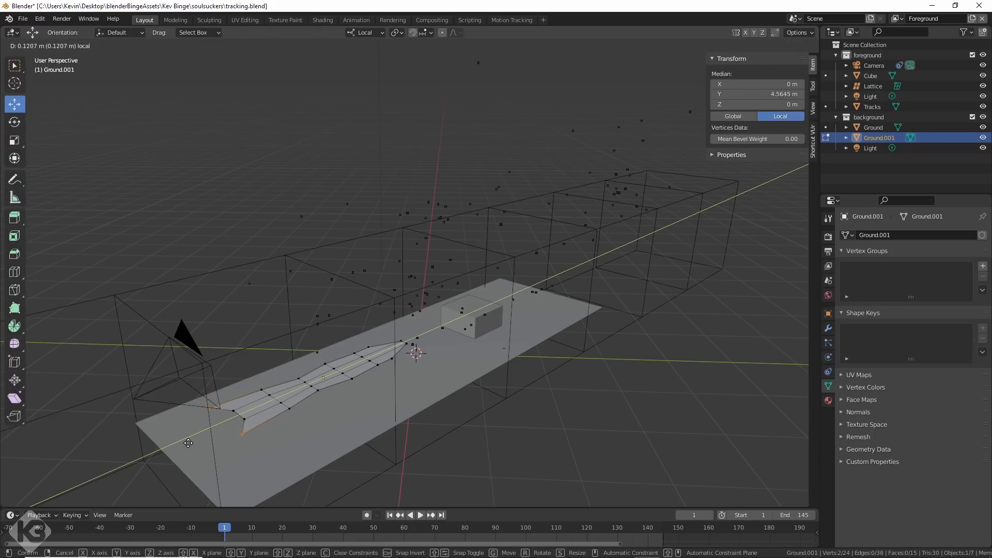
# Smooth the shaped plane with a level 3 Subdivision modifier and show its modifier settings.
pyautogui.press('Tab')
pyautogui.scroll(2, 332, 376)
pyautogui.hotkey('ctrl', '3')
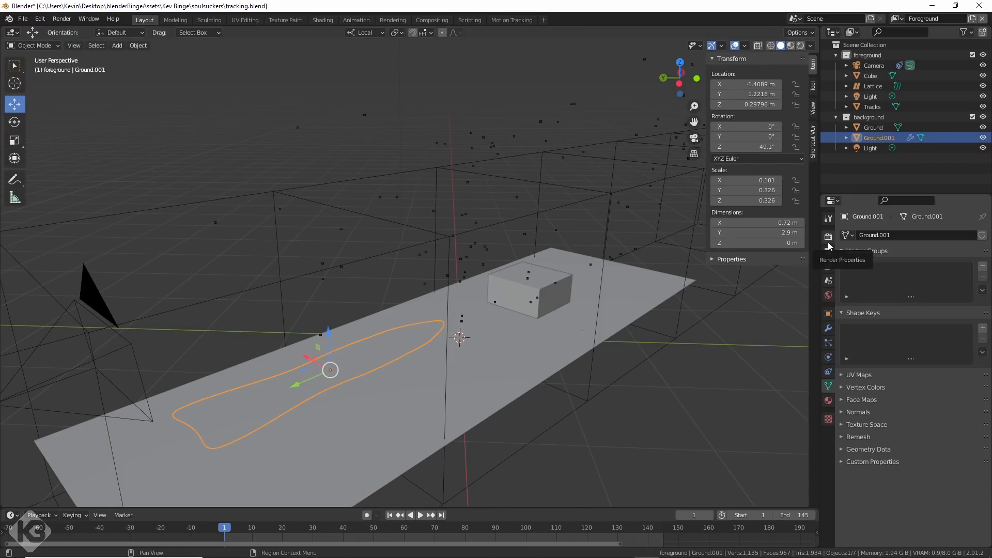
pyautogui.click(828, 328)
# Move the smoothed shape behind the camera, just outside the lattice's near end.
pyautogui.scroll(-5, 394, 372)
pyautogui.moveTo(395, 372); pyautogui.dragTo(361, 406, button='middle')
pyautogui.moveTo(326, 335); pyautogui.dragTo(83, 411)
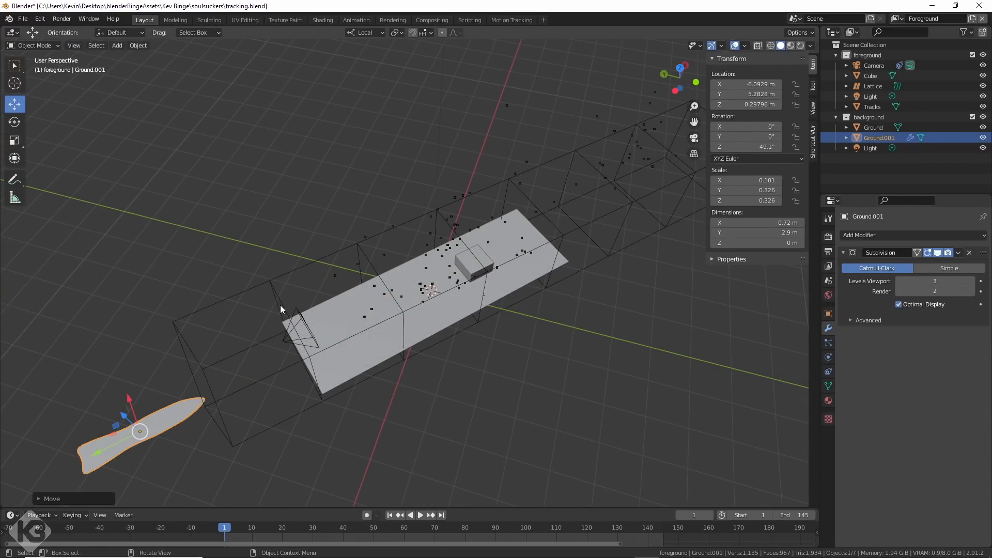
# From the top view, shift the lattice's cross-sections sideways one after another to bend it into a winding path along the street.
pyautogui.press('KP_7')
pyautogui.scroll(-2, 462, 256)
pyautogui.keyDown('shift'); pyautogui.moveTo(462, 256); pyautogui.dragTo(456, 277, button='middle'); pyautogui.keyUp('shift')
pyautogui.click(362, 228)
pyautogui.press('Tab')
pyautogui.moveTo(411, 251); pyautogui.dragTo(352, 321)
pyautogui.moveTo(411, 251); pyautogui.dragTo(429, 231)
pyautogui.moveTo(450, 287); pyautogui.dragTo(391, 357)
pyautogui.moveTo(449, 288); pyautogui.dragTo(429, 311)
pyautogui.moveTo(486, 322); pyautogui.dragTo(427, 396)
pyautogui.moveTo(542, 351); pyautogui.dragTo(467, 427)
pyautogui.moveTo(497, 388); pyautogui.dragTo(480, 351)
pyautogui.moveTo(606, 376); pyautogui.dragTo(494, 485)
pyautogui.moveTo(555, 442); pyautogui.dragTo(513, 388)
pyautogui.moveTo(339, 315); pyautogui.dragTo(428, 238)
pyautogui.moveTo(401, 264); pyautogui.dragTo(388, 252)
pyautogui.moveTo(362, 372); pyautogui.dragTo(431, 310)
pyautogui.moveTo(401, 341); pyautogui.dragTo(391, 303)
pyautogui.moveTo(485, 301); pyautogui.dragTo(433, 356)
pyautogui.moveTo(459, 325); pyautogui.dragTo(442, 312)
pyautogui.moveTo(511, 318); pyautogui.dragTo(453, 377)
pyautogui.moveTo(479, 352); pyautogui.dragTo(475, 334)
pyautogui.moveTo(352, 350); pyautogui.dragTo(424, 292, button='middle')
pyautogui.press('Tab')
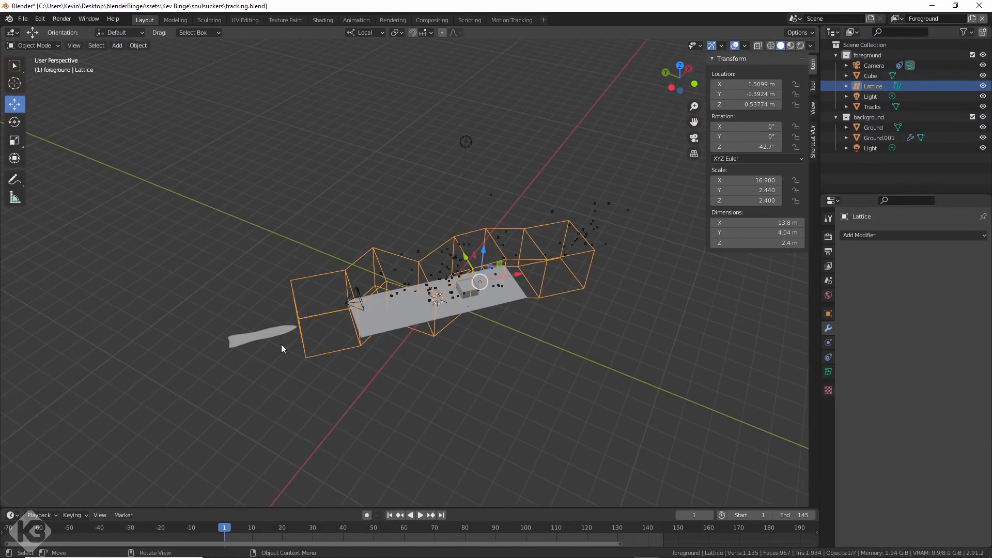
# Play the spectre's animation through the camera and reposition lattice points around frame 108 to adjust its flight path.
pyautogui.click(271, 336)
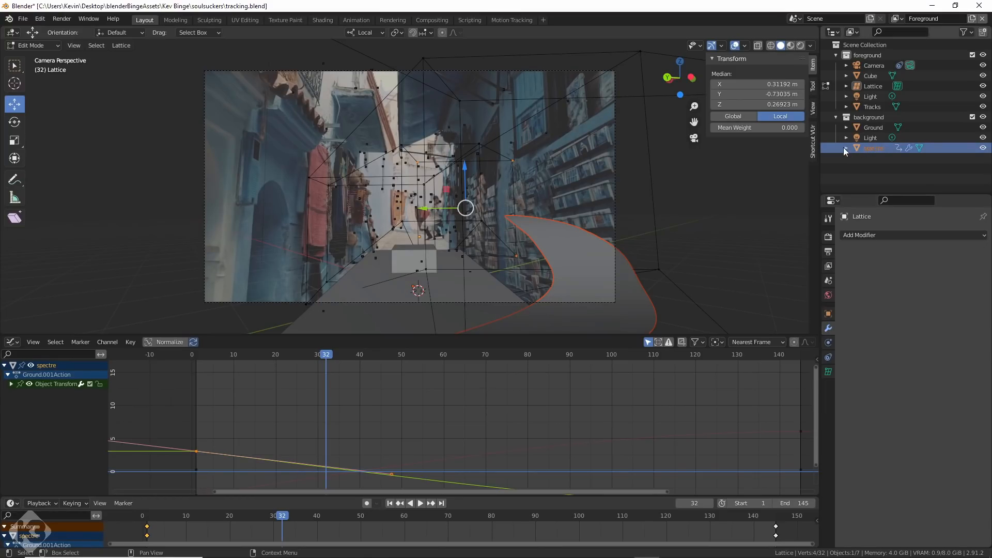
pyautogui.press('Tab')
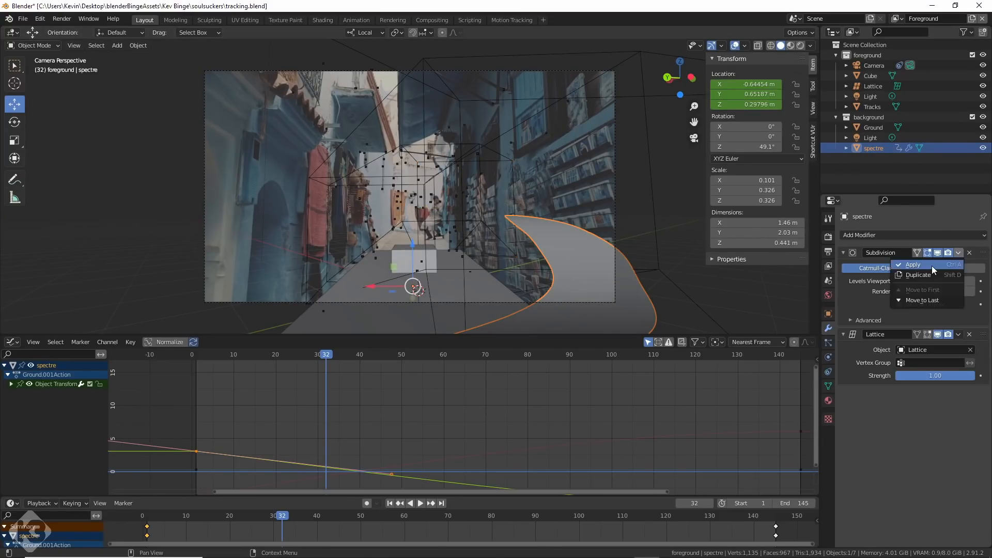
pyautogui.press('space')
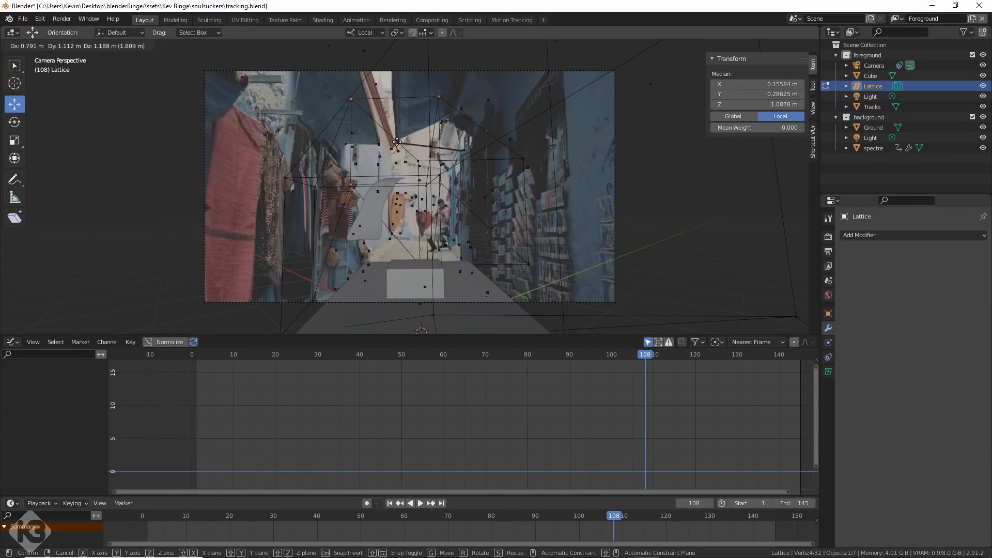
pyautogui.moveTo(266, 169); pyautogui.dragTo(335, 325)
pyautogui.moveTo(485, 207); pyautogui.dragTo(485, 227)
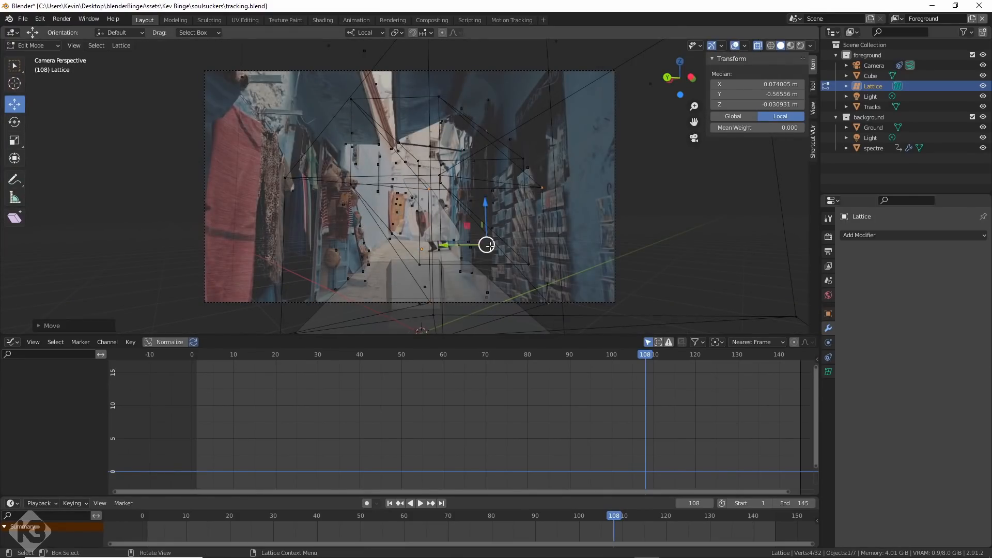
pyautogui.moveTo(614, 520); pyautogui.dragTo(776, 520)
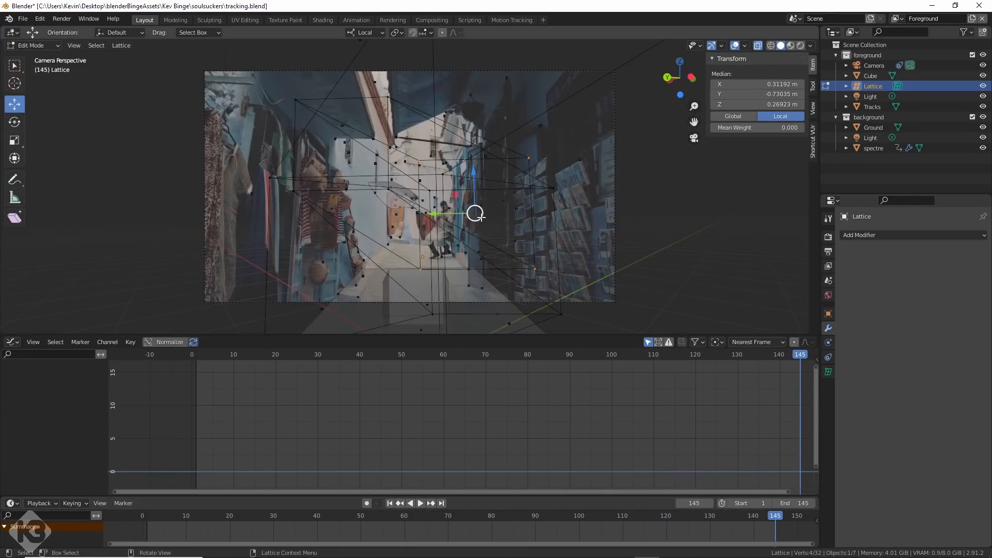
pyautogui.moveTo(755, 84); pyautogui.dragTo(785, 84)
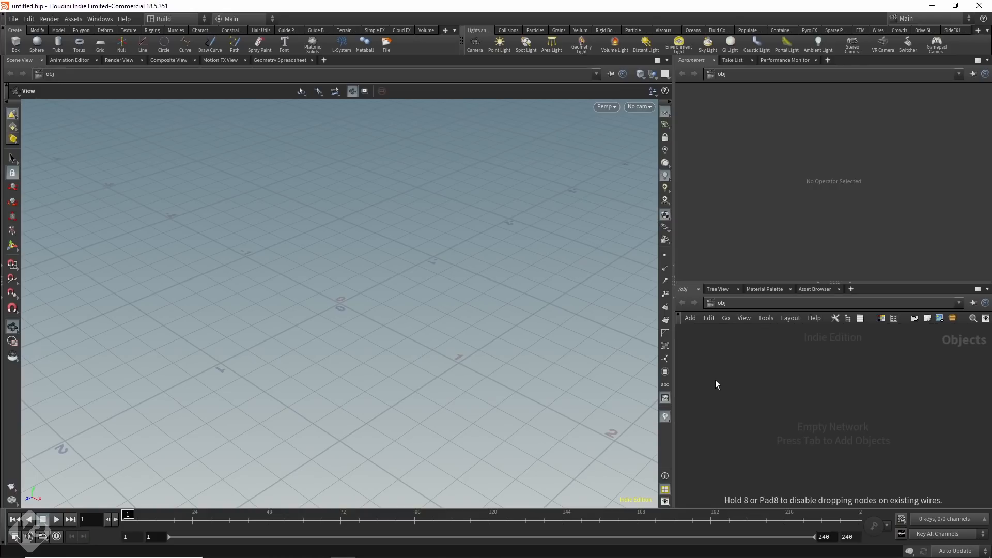
# In Houdini, create a Geometry object and add an Alembic node inside it.
pyautogui.click(715, 381)
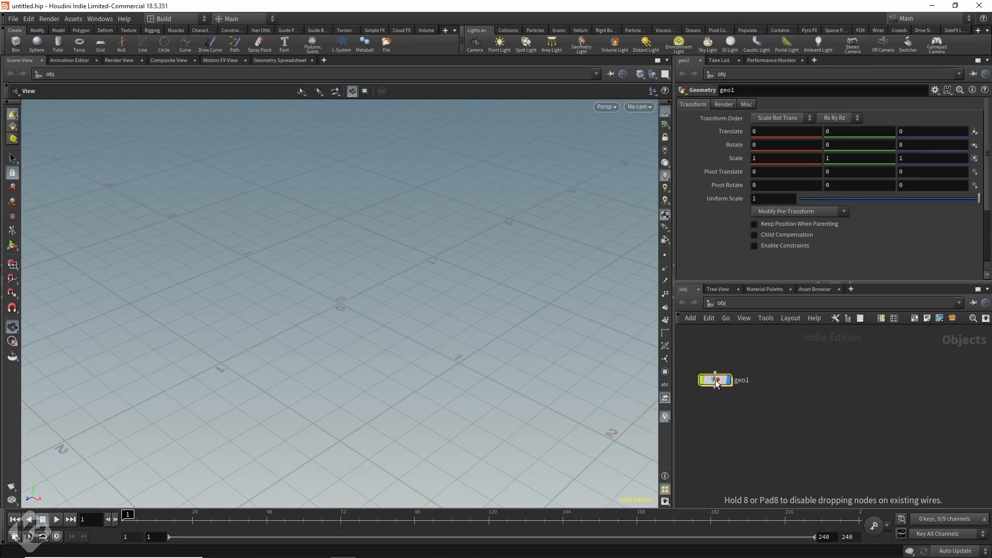
pyautogui.doubleClick(715, 380)
pyautogui.press('Tab')
pyautogui.write('alemb')
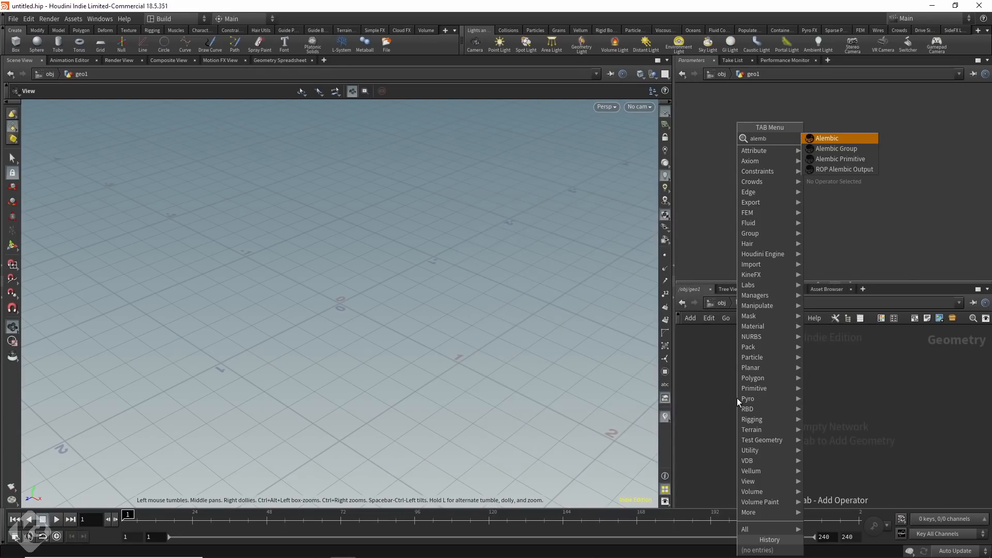
pyautogui.write('ic')
pyautogui.press('Return')
pyautogui.click(737, 398)
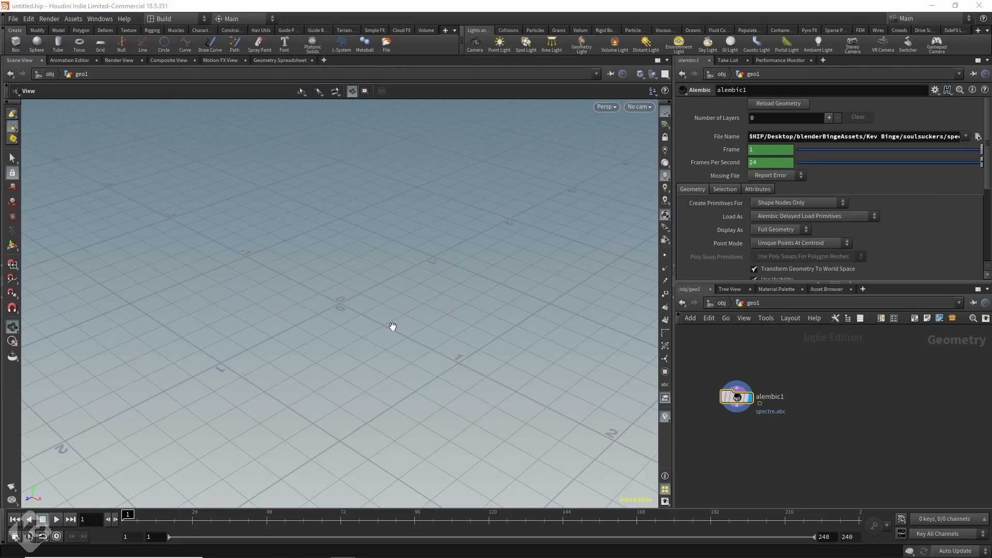
# Load spectre.abc in the Alembic node with Unpack Alembic Delayed Load Primitives and No Poly Soup Primitives.
pyautogui.scroll(-5, 393, 327)
pyautogui.moveTo(330, 337); pyautogui.dragTo(551, 306)
pyautogui.click(781, 244)
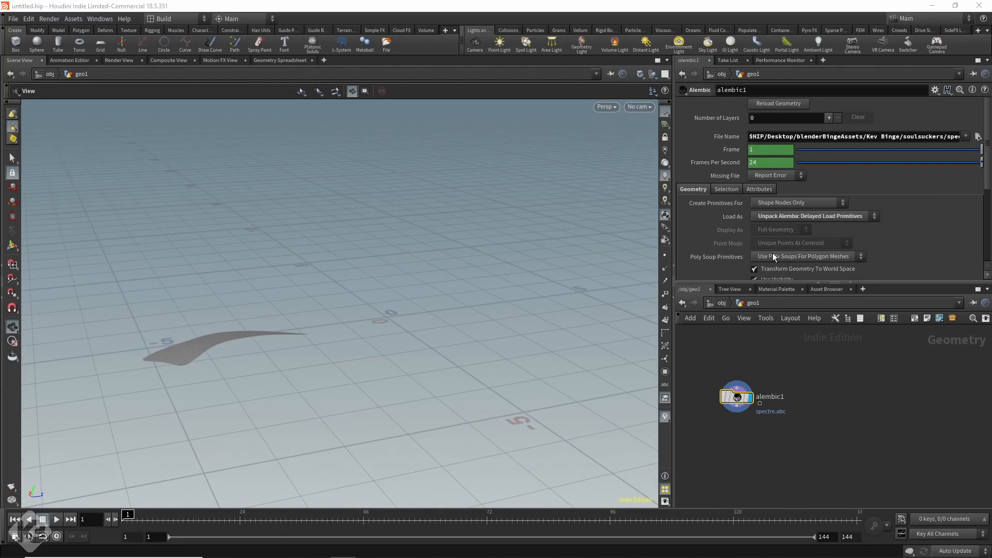
pyautogui.click(767, 258)
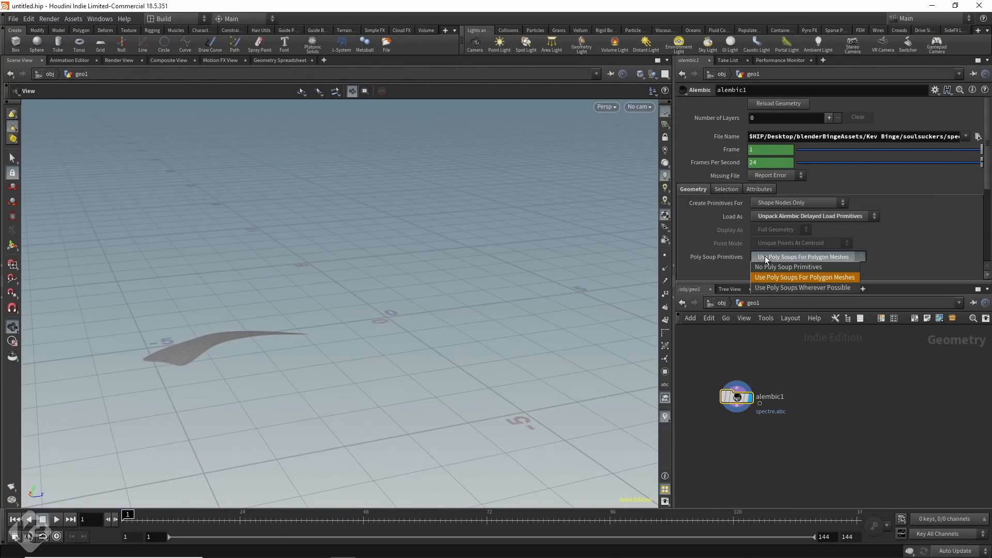
pyautogui.click(780, 267)
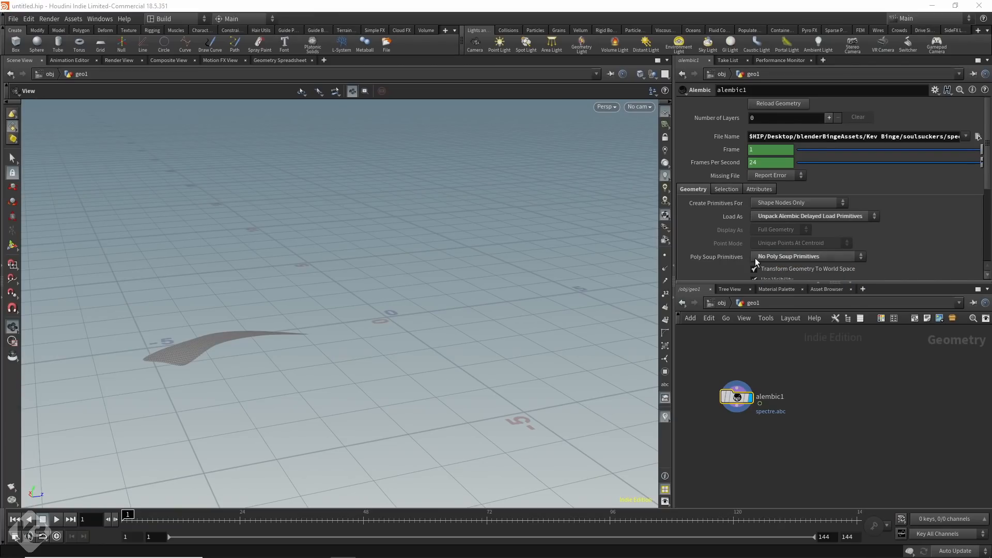
# Place a Vellum Solver below the distance constraints node, align it with the chain and make it the displayed node.
pyautogui.press('s')
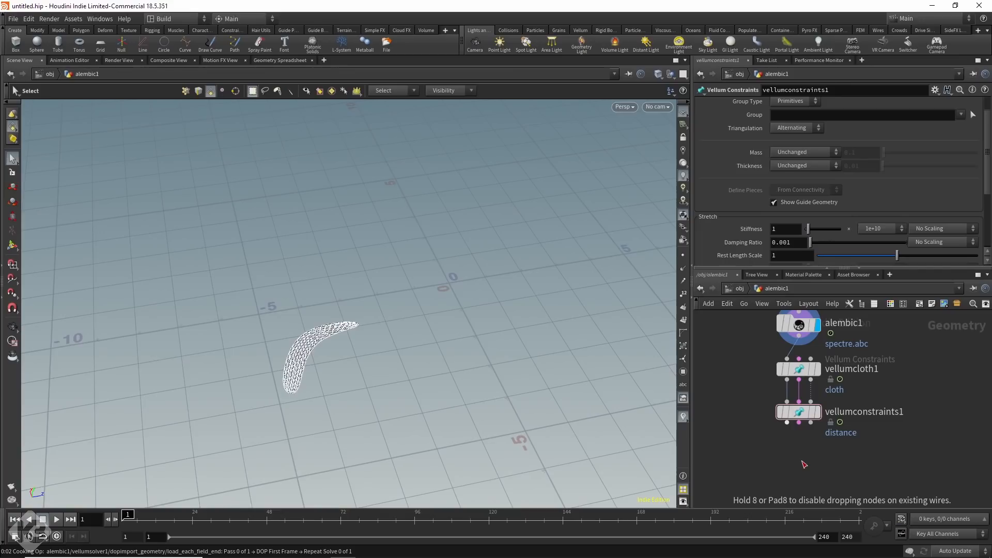
pyautogui.click(803, 463)
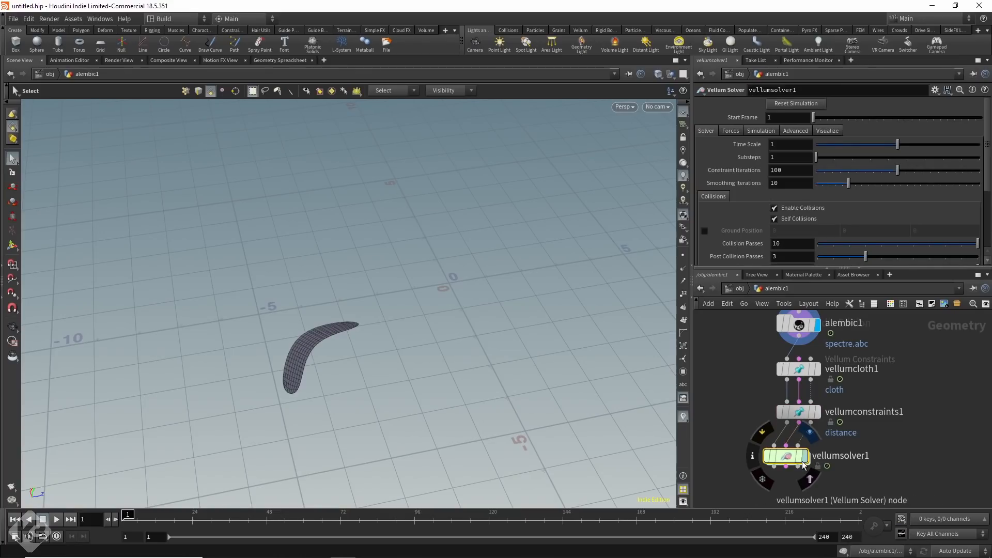
pyautogui.moveTo(793, 461); pyautogui.dragTo(806, 461)
pyautogui.click(822, 433)
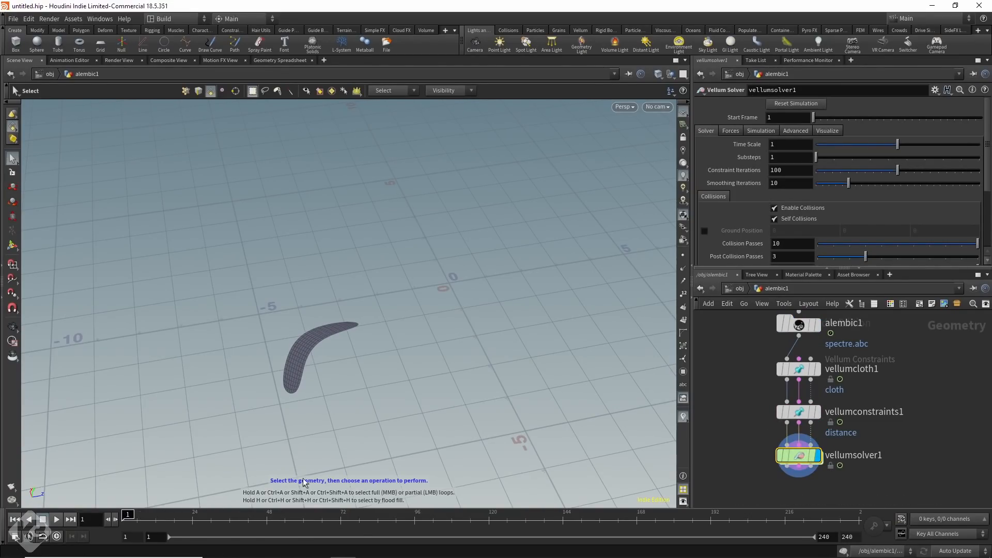
# Check the Vellum Solver's parameters and play the simulation, then return to the first frame.
pyautogui.scroll(-2, 788, 242)
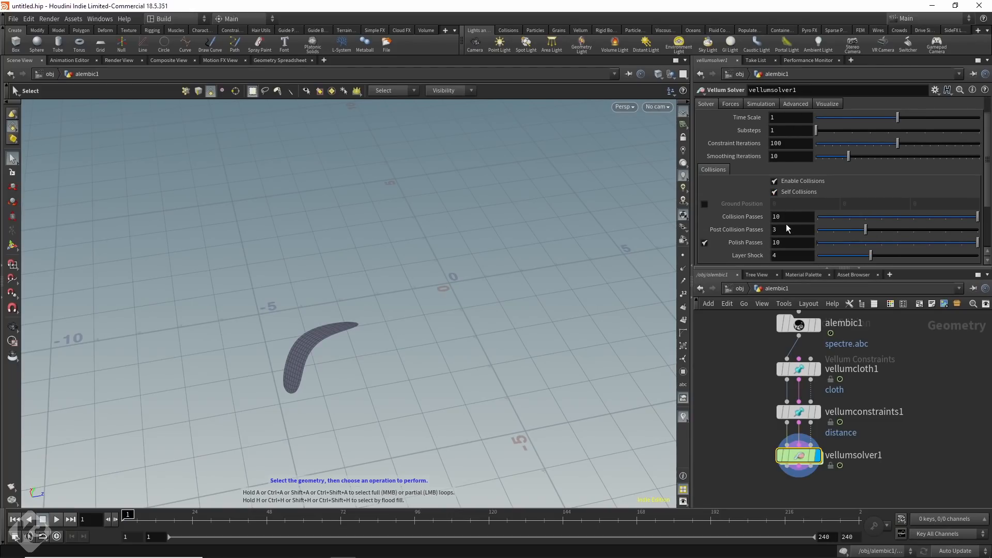
pyautogui.scroll(2, 788, 242)
pyautogui.moveTo(755, 428); pyautogui.dragTo(775, 437, button='middle')
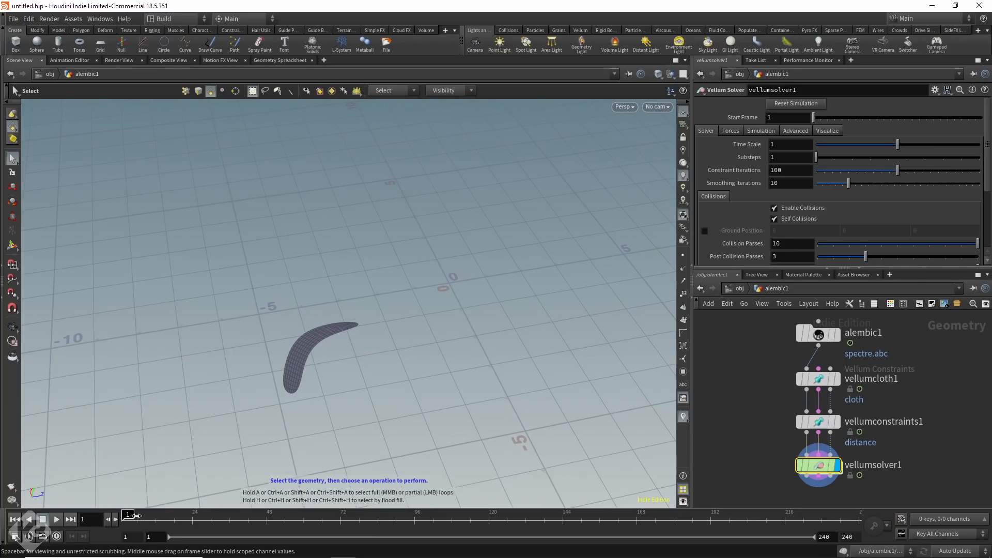
pyautogui.moveTo(164, 515); pyautogui.dragTo(127, 515)
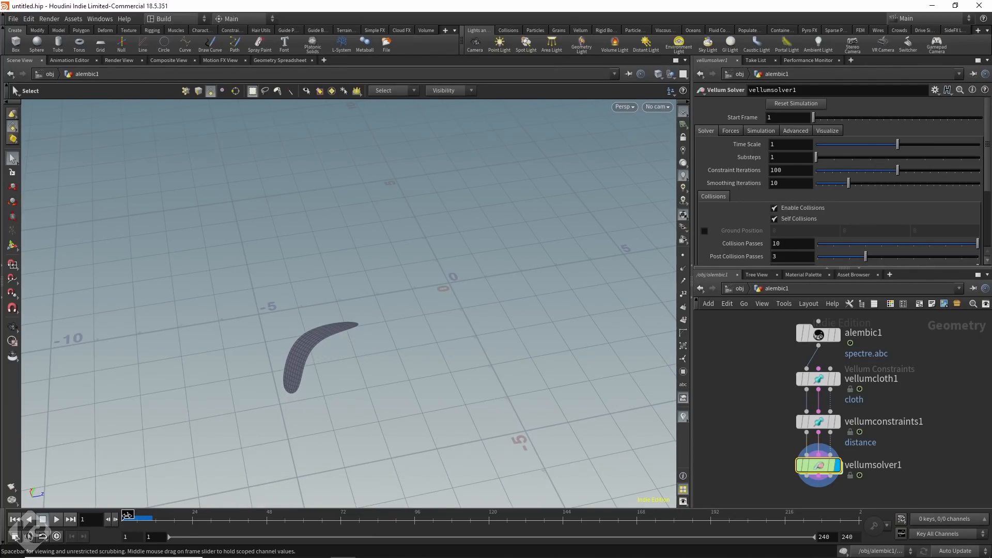
pyautogui.click(56, 519)
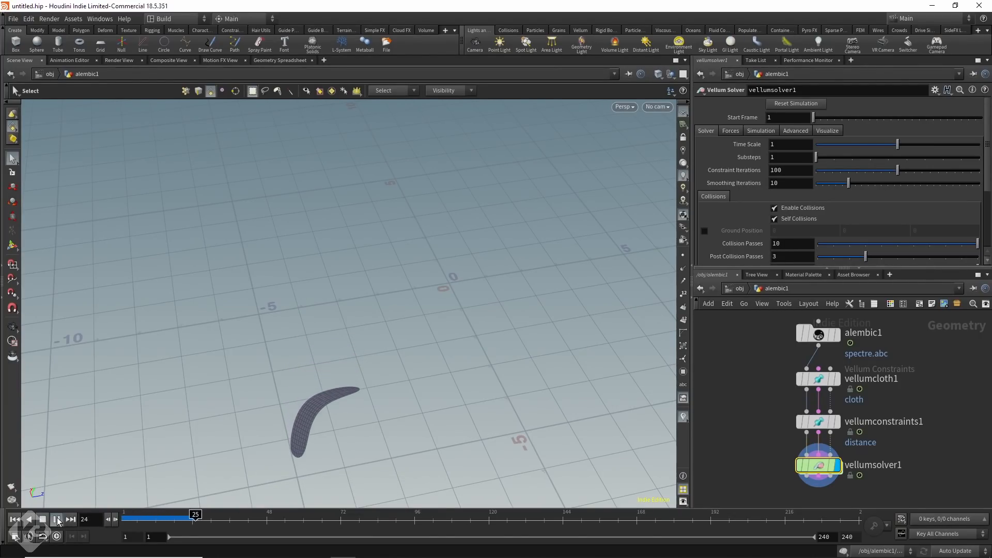
pyautogui.click(44, 519)
pyautogui.click(16, 520)
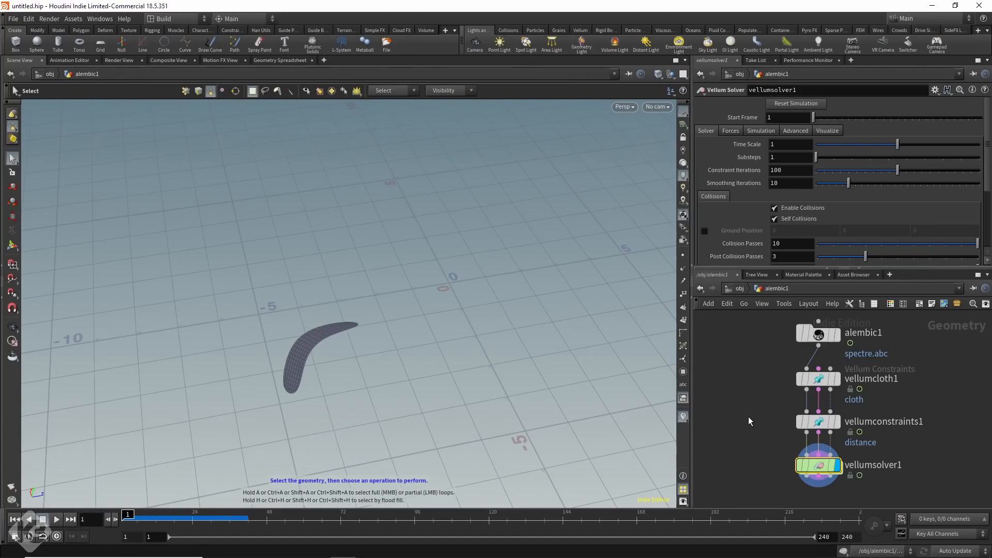
# Change the vellumconstraints1 node's constraint type to Pin to Target.
pyautogui.click(818, 423)
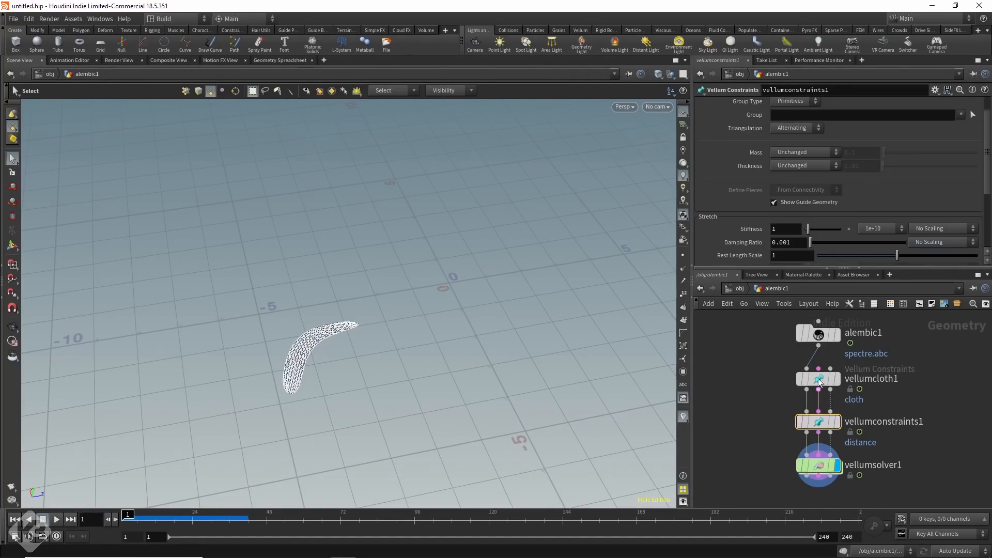
pyautogui.click(786, 105)
pyautogui.scroll(-2, 791, 172)
pyautogui.scroll(3, 792, 140)
pyautogui.click(793, 105)
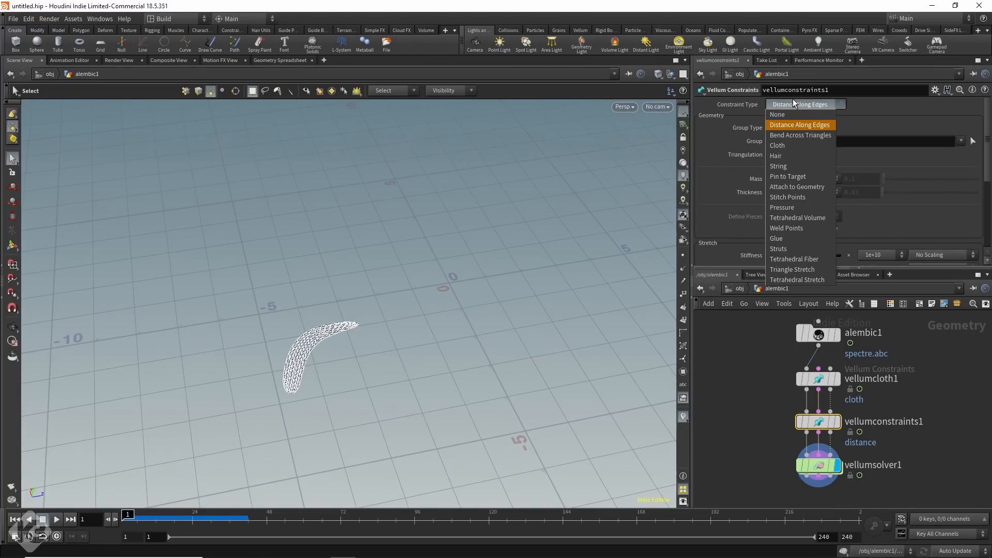
pyautogui.click(791, 176)
# Set the constraint's pin type to Soft and enable Match Animation.
pyautogui.scroll(-2, 770, 206)
pyautogui.click(775, 187)
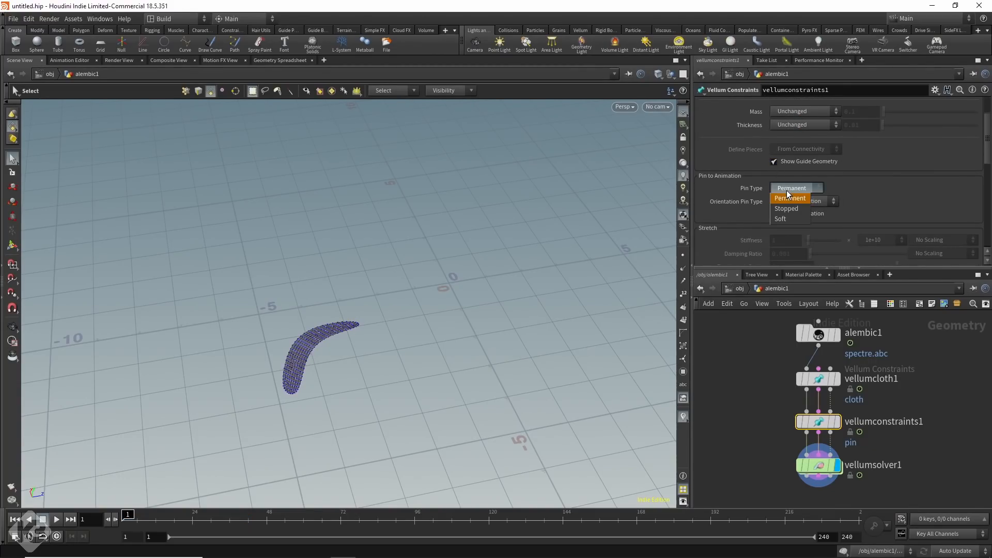
pyautogui.click(788, 218)
pyautogui.click(792, 201)
pyautogui.click(791, 233)
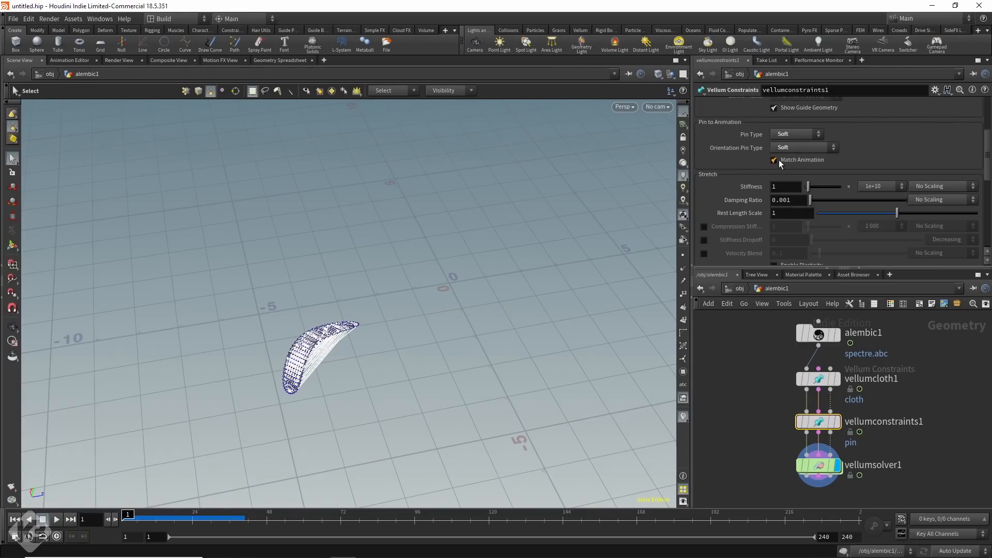
pyautogui.click(778, 160)
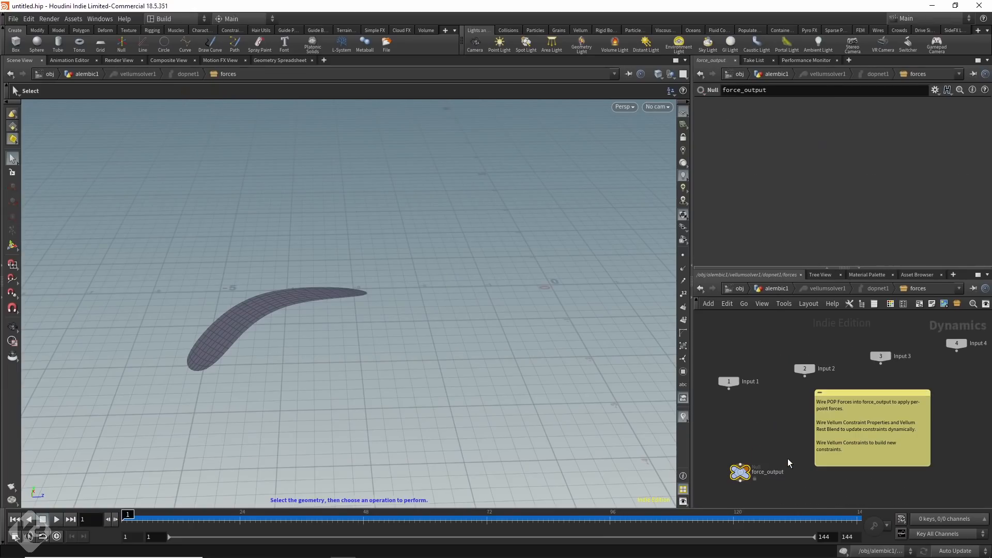
# In the solver's forces network, add a POP Wind node above force_output with Z wind velocity 1 and adjust its noise amplitude.
pyautogui.press('Tab')
pyautogui.write('popwind')
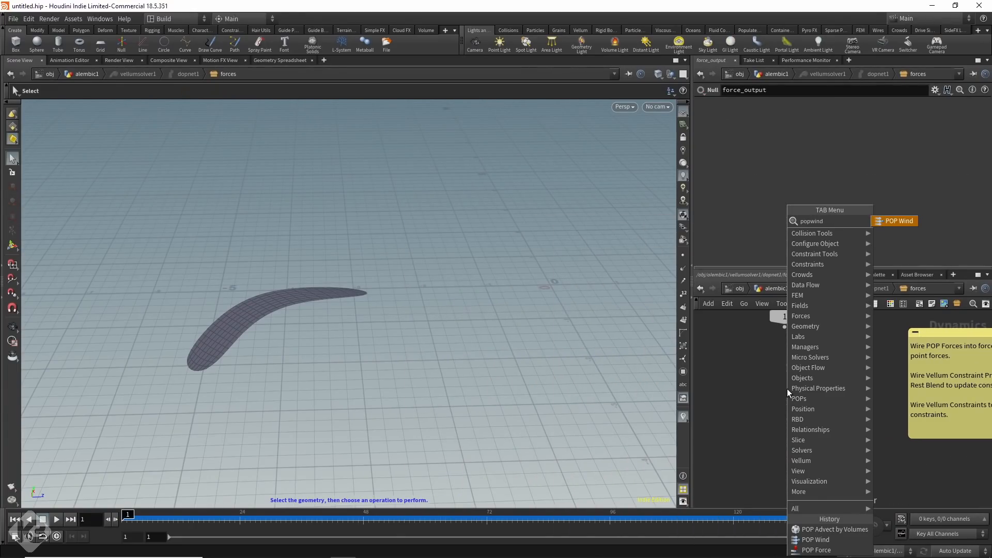
pyautogui.press('Return')
pyautogui.click(806, 375)
pyautogui.moveTo(806, 384)
pyautogui.mouseDown()
pyautogui.moveTo(800, 435)
pyautogui.moveTo(799, 377)
pyautogui.mouseUp()
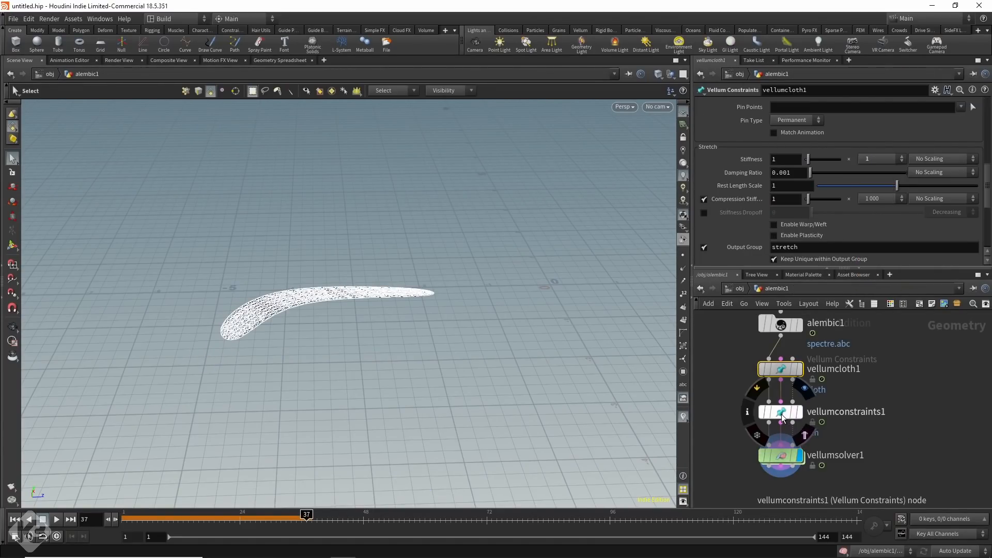
pyautogui.click(783, 418)
pyautogui.click(901, 206)
# Play the wind-driven simulation from the alembic1 network and return to the first frame.
pyautogui.click(871, 289)
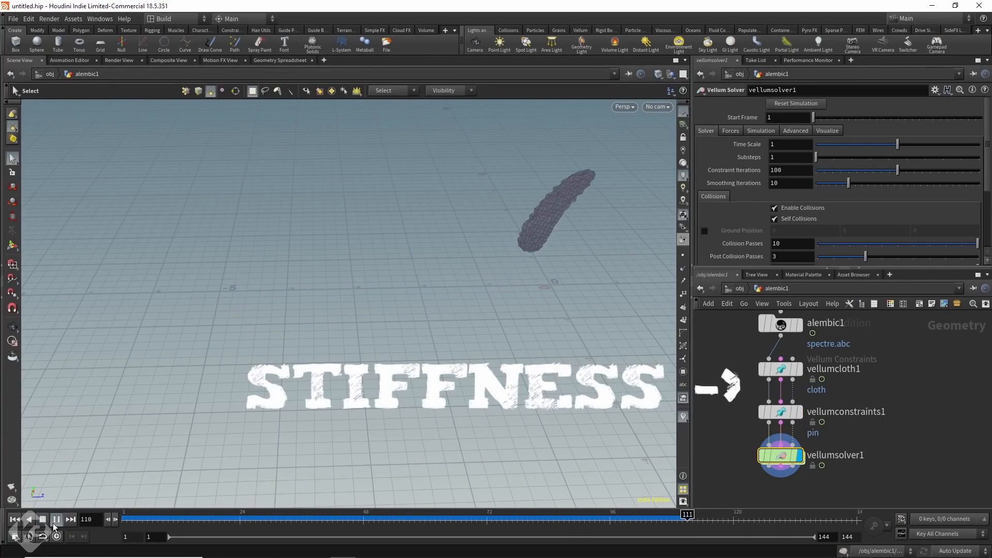
pyautogui.click(41, 520)
pyautogui.click(15, 519)
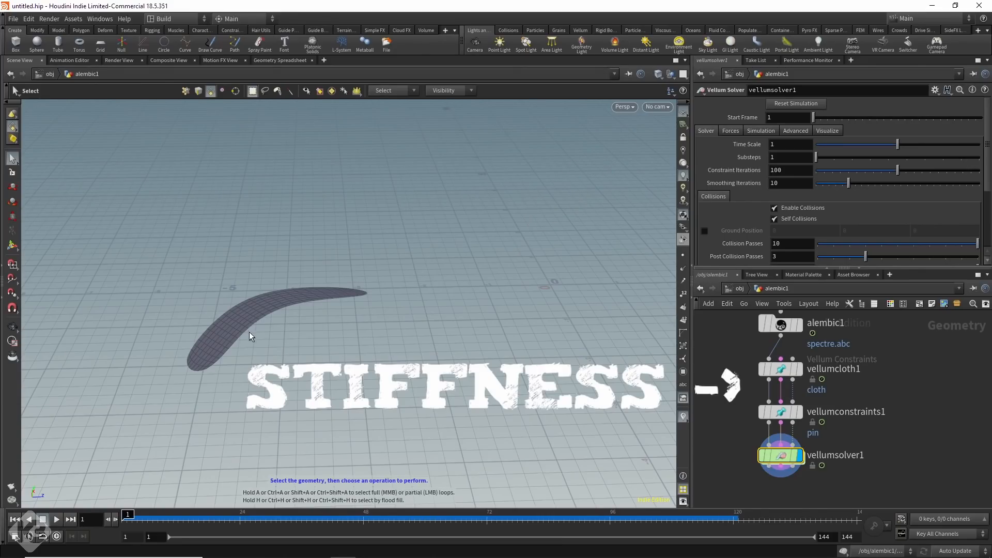
# Set the stretch stiffness multiplier of vellumcloth1 to 10 000.
pyautogui.click(781, 413)
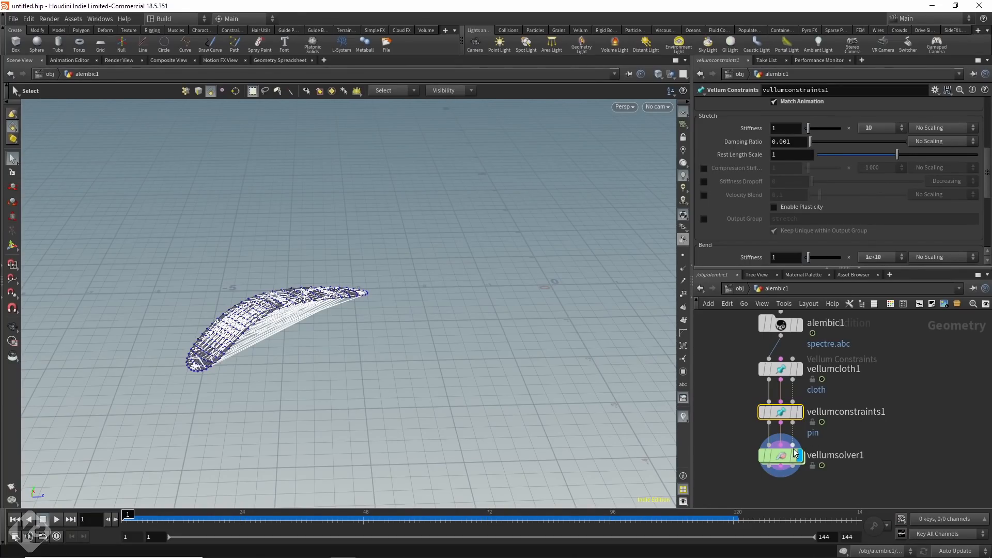
pyautogui.click(798, 368)
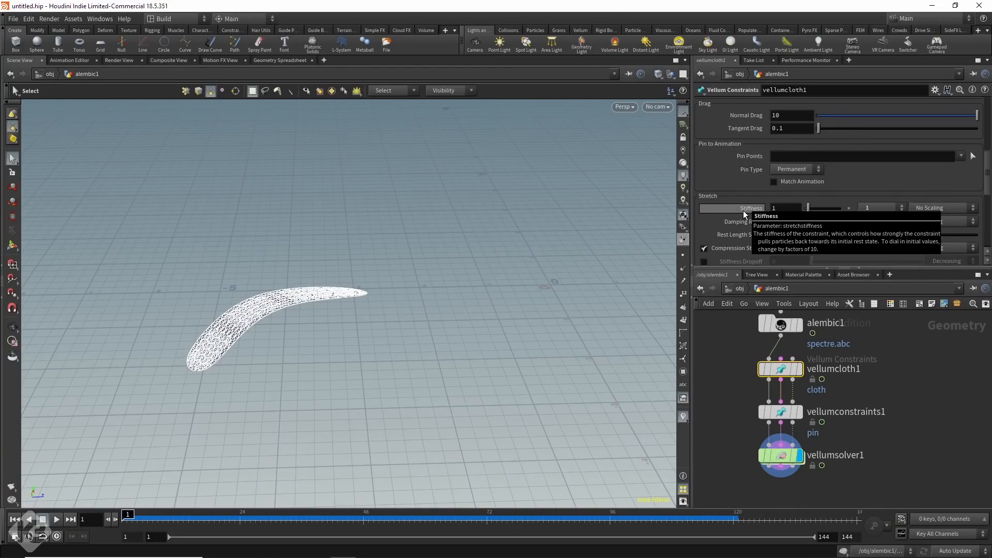
pyautogui.scroll(-1, 742, 210)
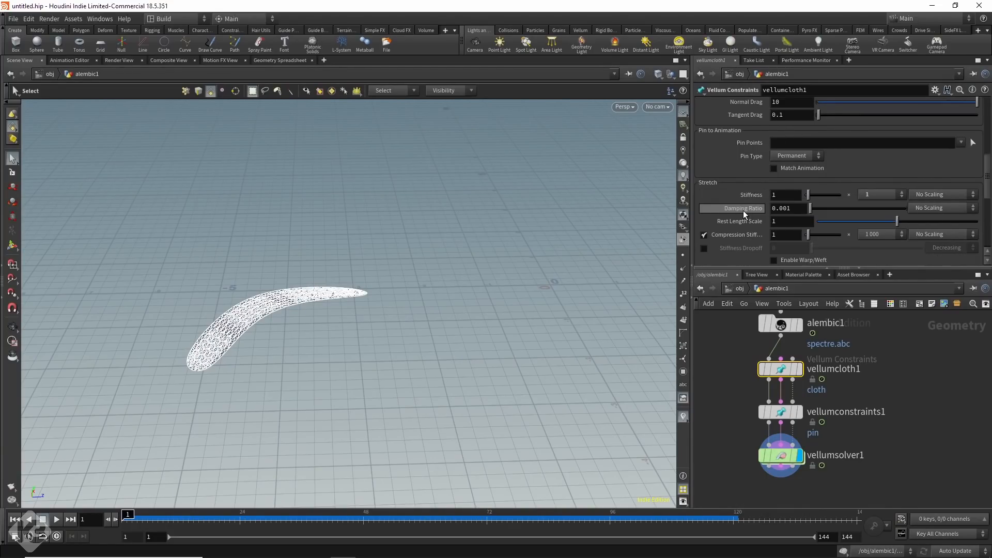
pyautogui.click(885, 195)
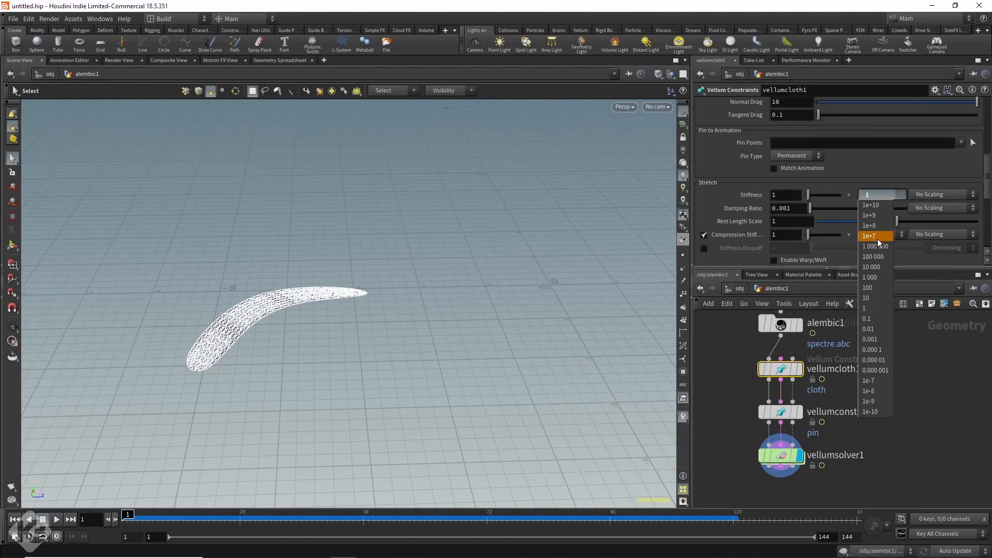
# Set the pin constraint's stretch stiffness multiplier to 1 and select the Vellum Solver again.
pyautogui.click(780, 412)
pyautogui.scroll(2, 844, 232)
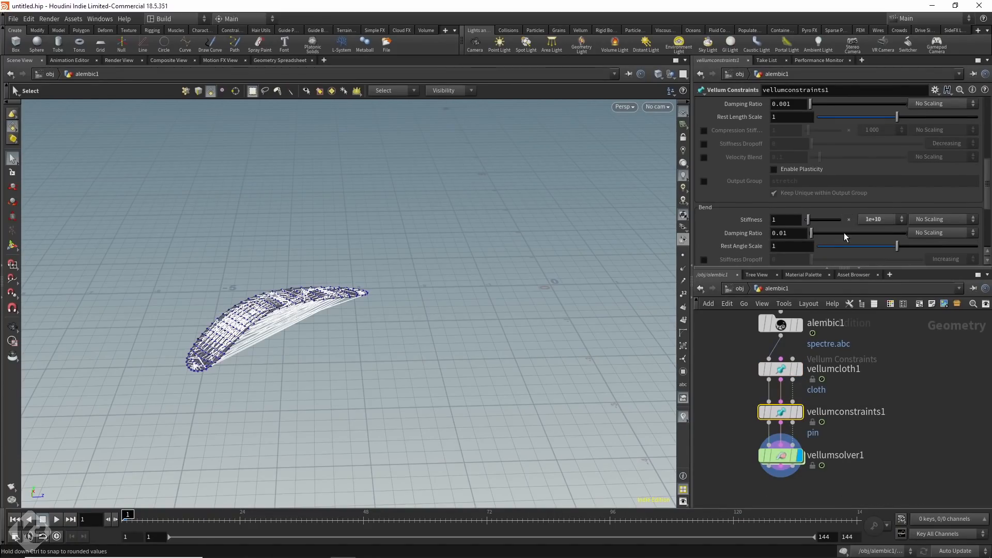
pyautogui.click(870, 131)
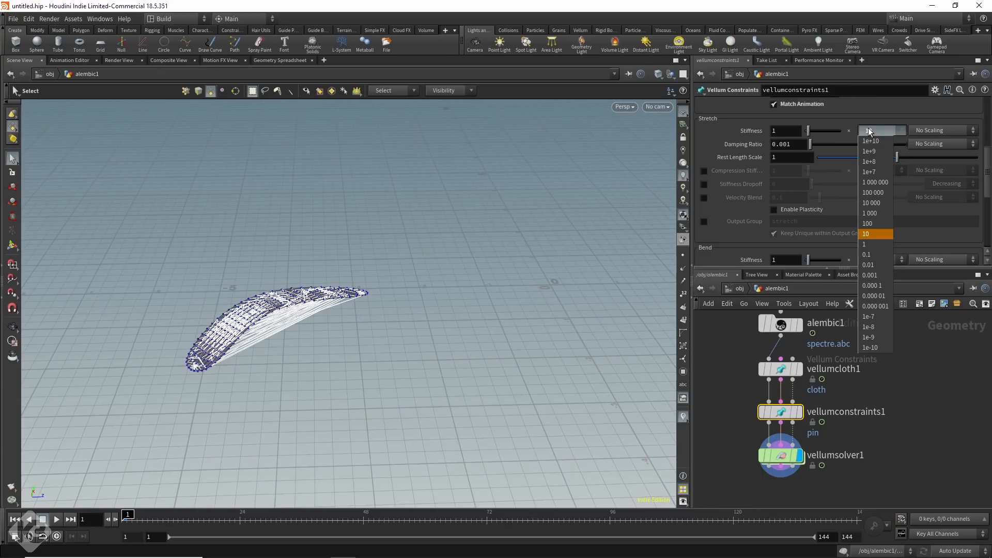
pyautogui.click(866, 246)
pyautogui.click(780, 455)
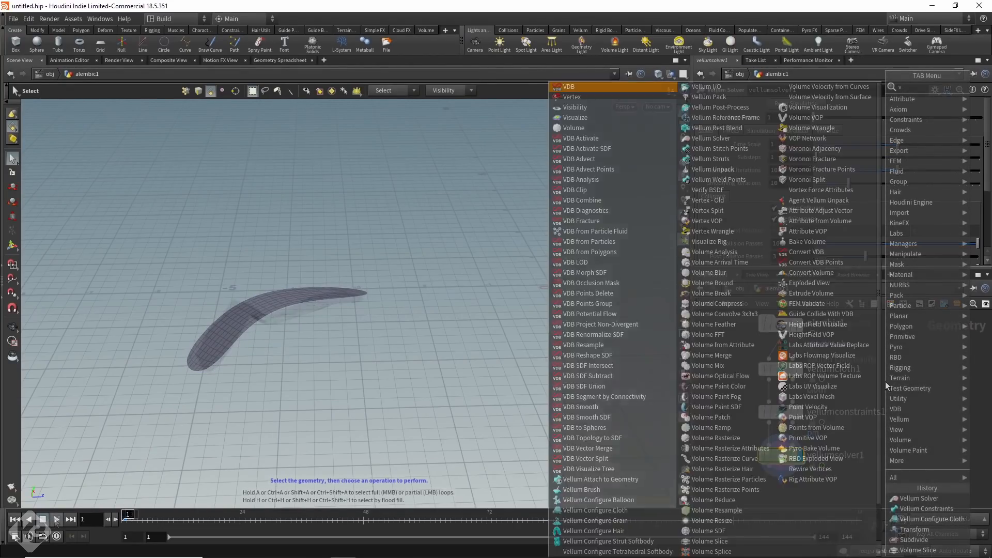
# Add a Volume node beside the Vellum chain and set its Uniform Sampling Divs to 150.
pyautogui.press('Tab')
pyautogui.write('volu')
pyautogui.press('Return')
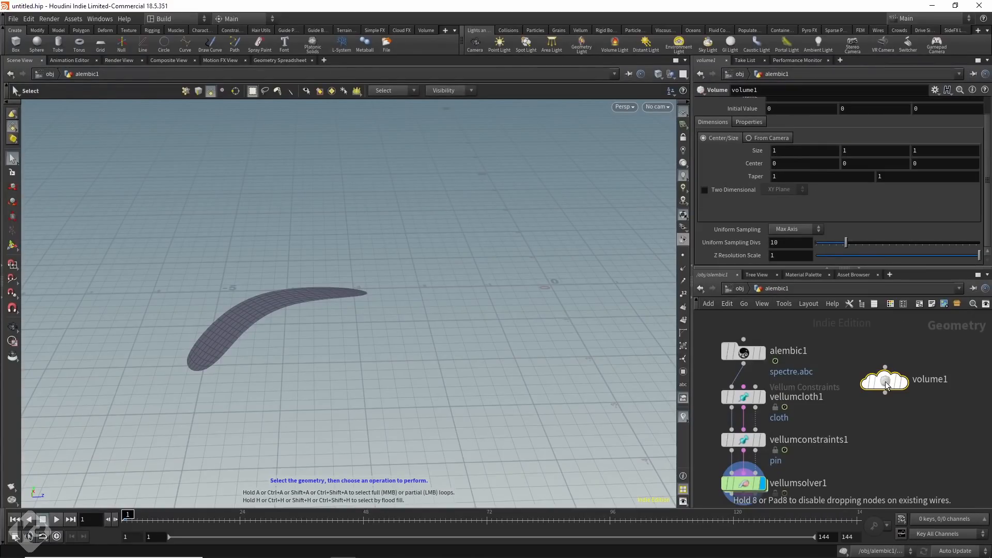
pyautogui.write('150')
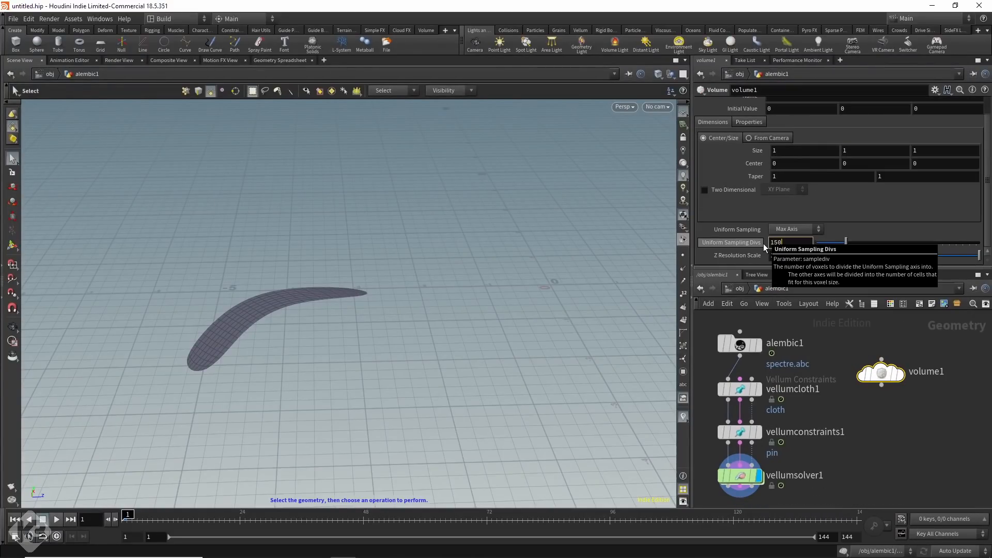
pyautogui.press('Return')
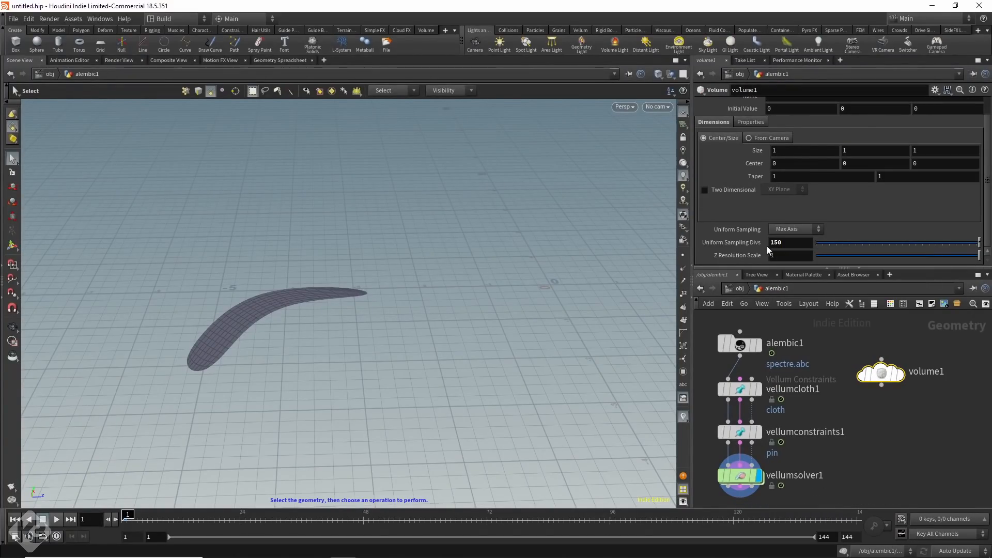
# Set the volume's rank to Vector and its name to velocity.
pyautogui.scroll(1, 777, 244)
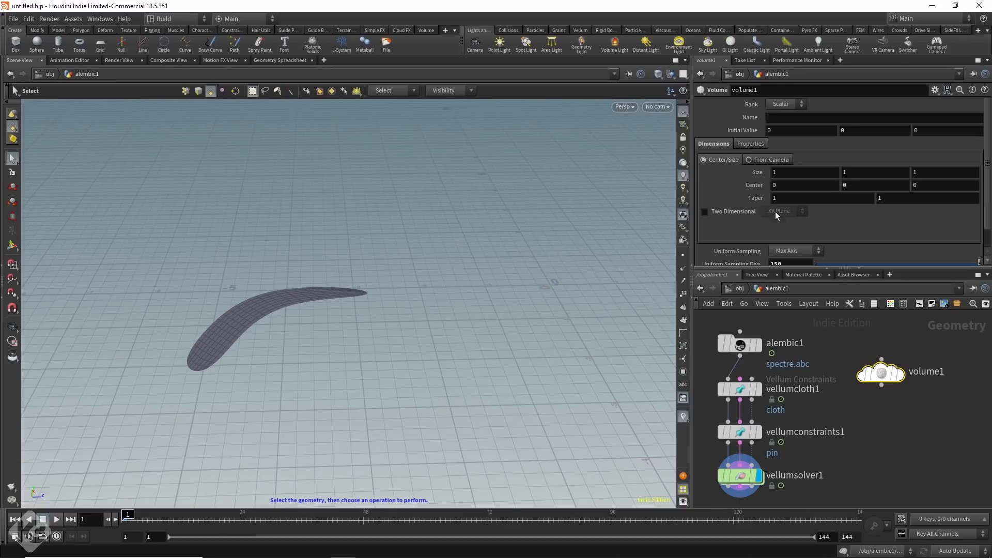
pyautogui.click(781, 105)
pyautogui.click(784, 125)
pyautogui.click(784, 118)
# Append a Volume VOP node to the output of volume1.
pyautogui.rightClick(881, 387)
pyautogui.press('Return')
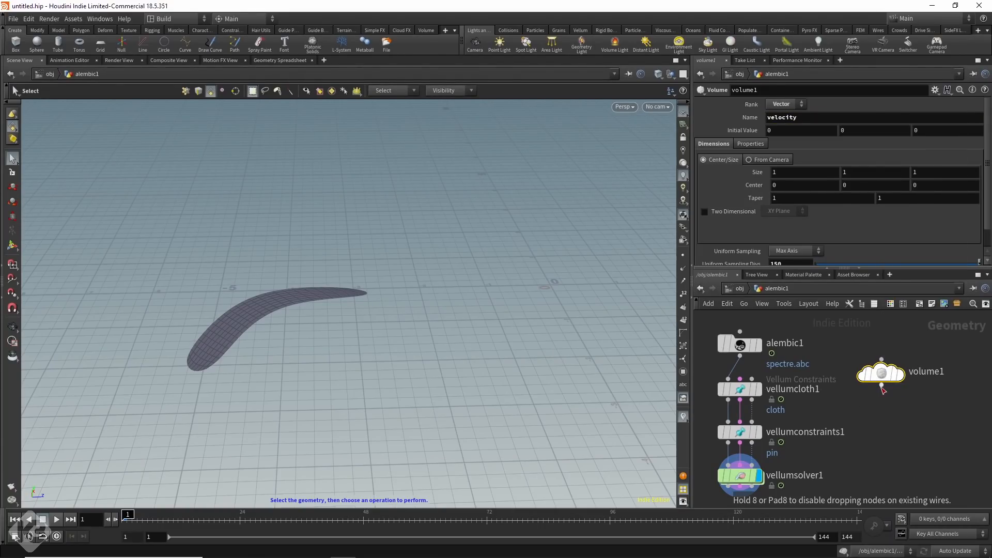
pyautogui.press('Return')
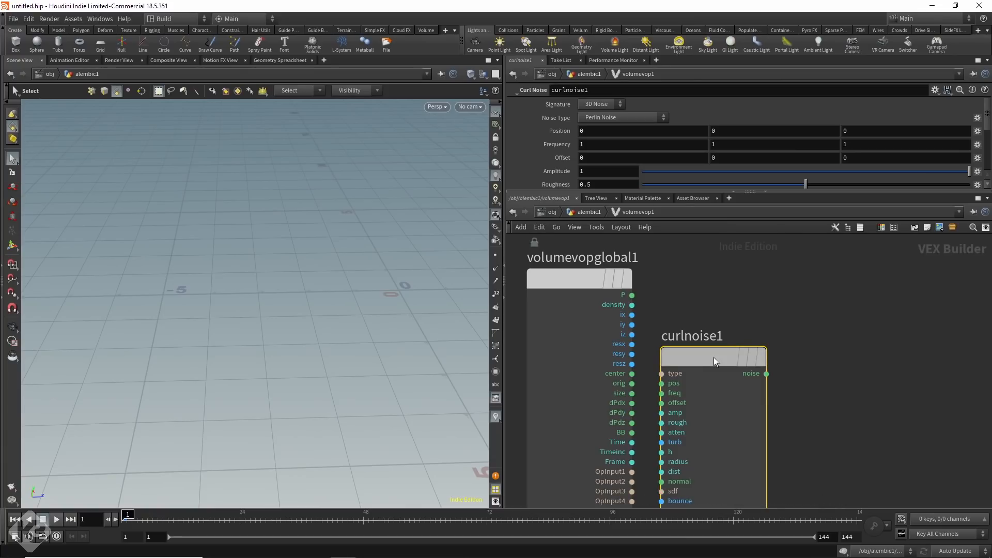
# Inside the Volume VOP, feed P into a Curl Noise node's pos input and wire its noise output to a new Bind Export.
pyautogui.click(714, 357)
pyautogui.moveTo(632, 295); pyautogui.dragTo(692, 337)
pyautogui.moveTo(749, 314); pyautogui.dragTo(820, 330)
pyautogui.scroll(-3, 730, 352)
pyautogui.moveTo(725, 317)
pyautogui.write('bindexport')
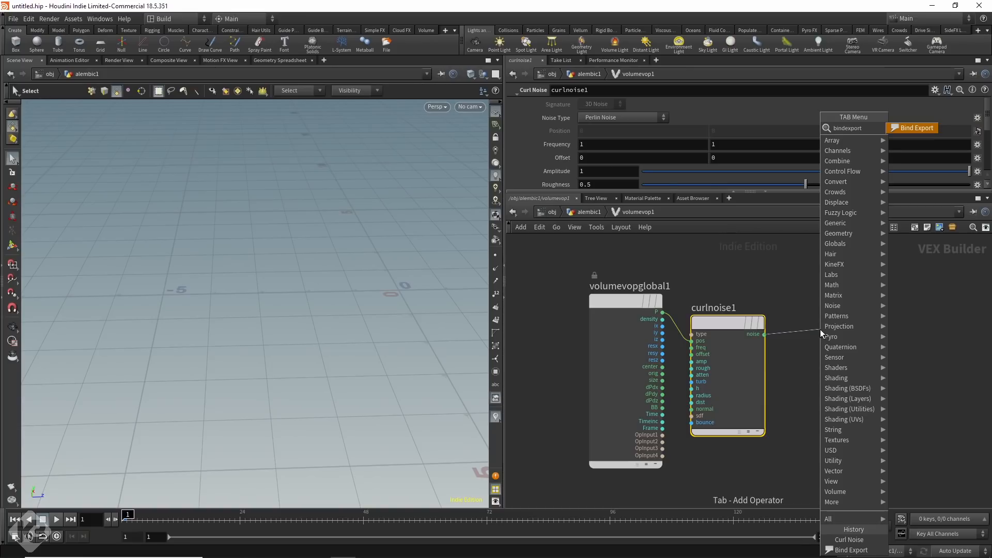
pyautogui.press('Return')
pyautogui.click(851, 317)
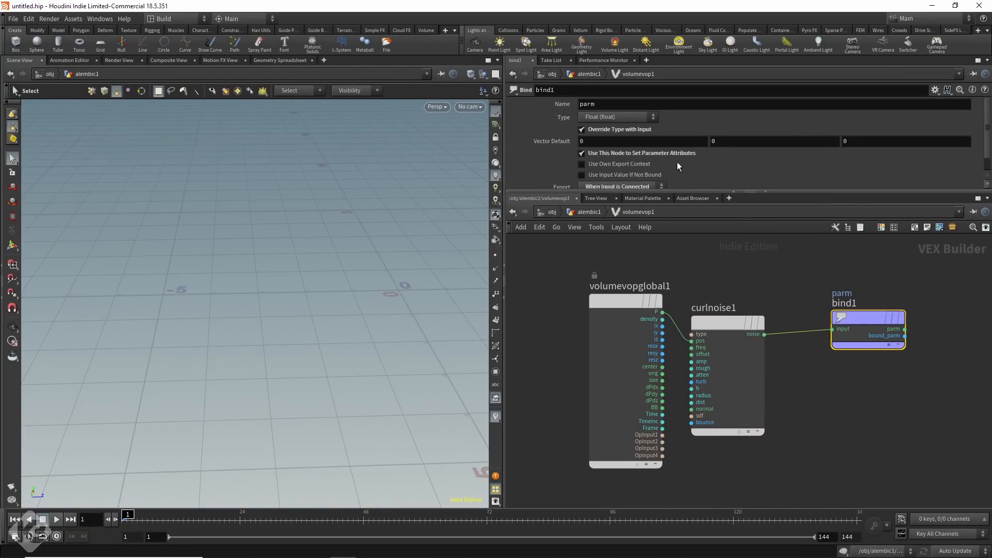
# Set the Bind Export's type to Vector (vector) and its name to velocity.
pyautogui.click(614, 118)
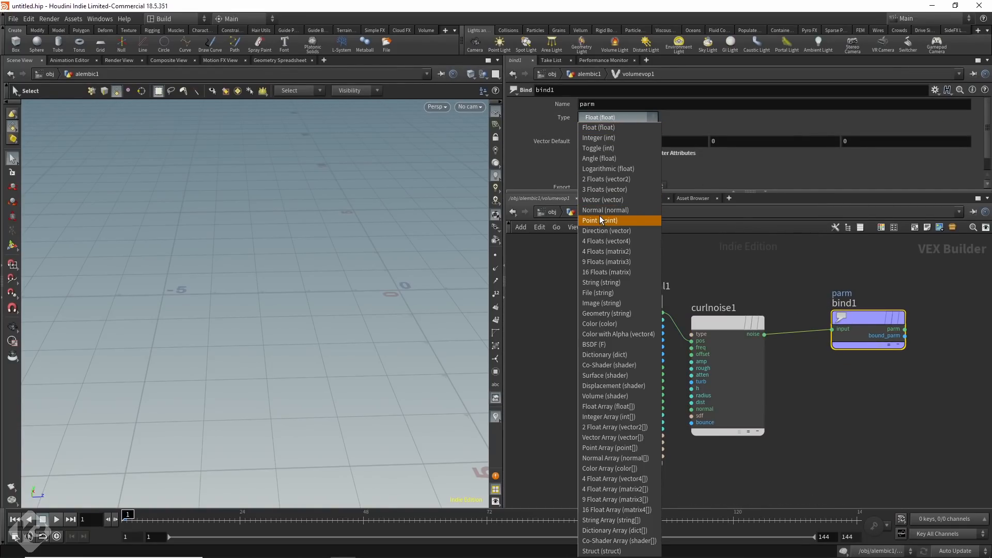
pyautogui.click(599, 200)
pyautogui.click(603, 104)
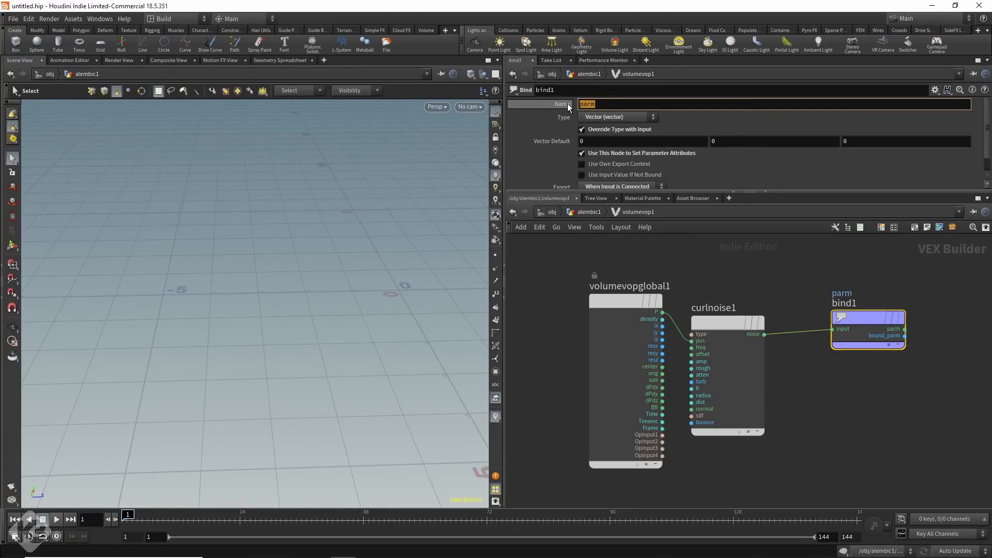
pyautogui.write('velocity')
pyautogui.press('Return')
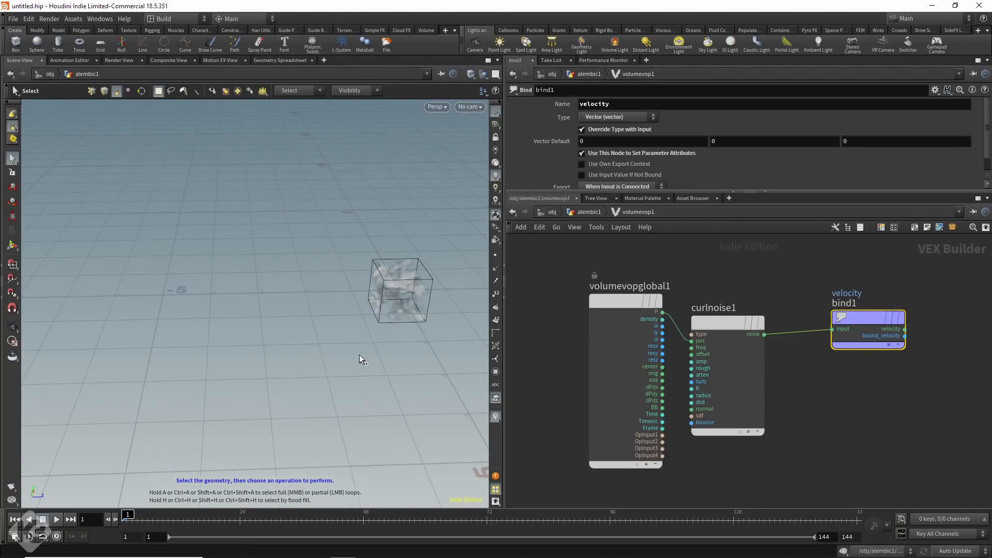
# Resize volume1's bounds in the viewport to about 7.8 × 6.6 × 20 around the spectre's flight path.
pyautogui.keyDown('alt'); pyautogui.moveTo(373, 342); pyautogui.dragTo(276, 367, button='middle'); pyautogui.keyUp('alt')
pyautogui.keyDown('alt'); pyautogui.scroll(3, 276, 368); pyautogui.keyUp('alt')
pyautogui.scroll(2, 276, 368)
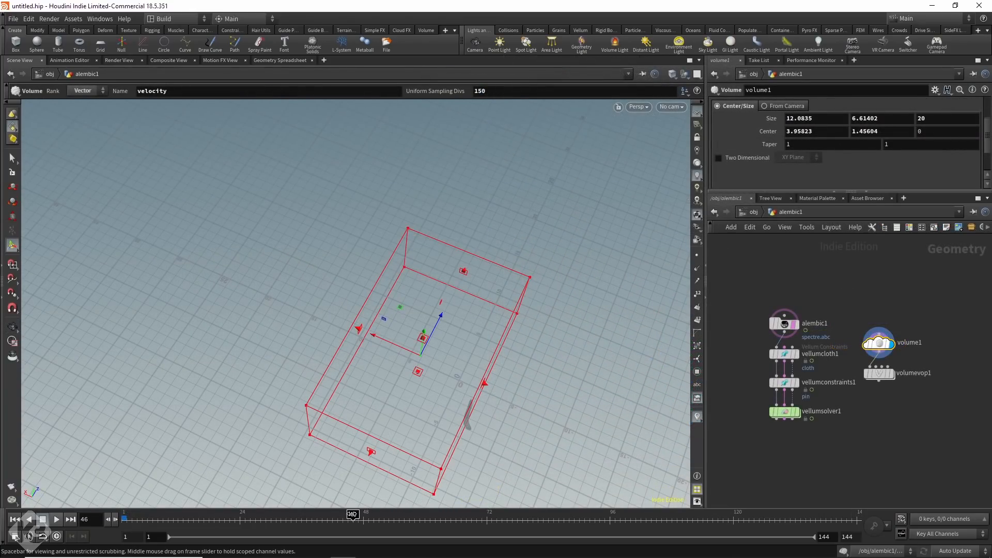
pyautogui.moveTo(484, 383); pyautogui.dragTo(500, 401)
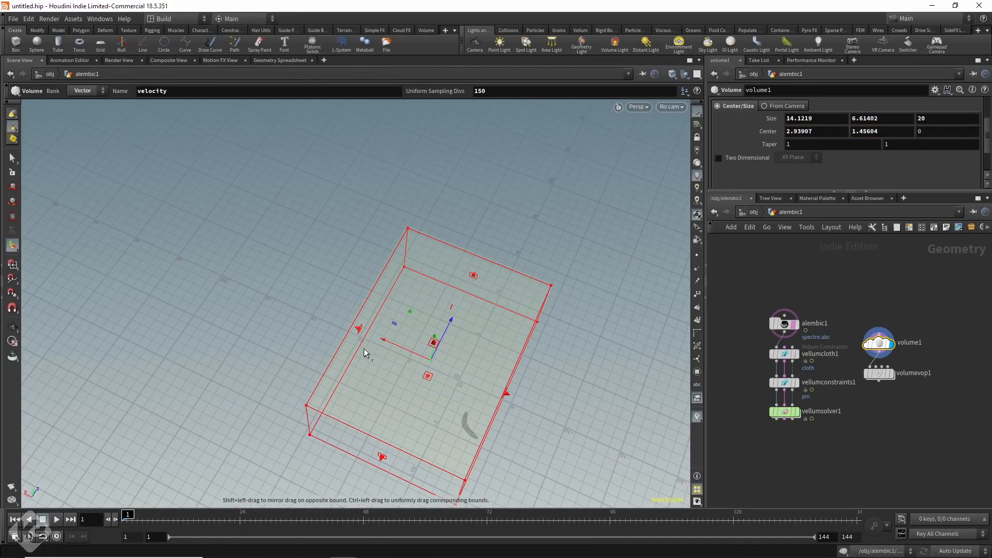
pyautogui.moveTo(356, 337); pyautogui.dragTo(421, 354)
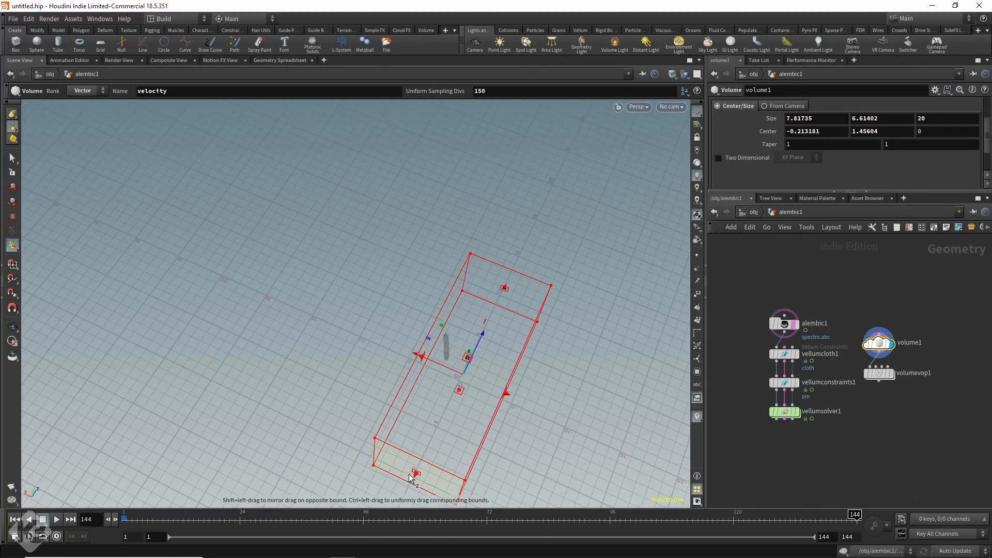
# Open the Vellum Solver's forces network and wire a POP Advect by Volumes node into force_output.
pyautogui.click(784, 412)
pyautogui.doubleClick(784, 412)
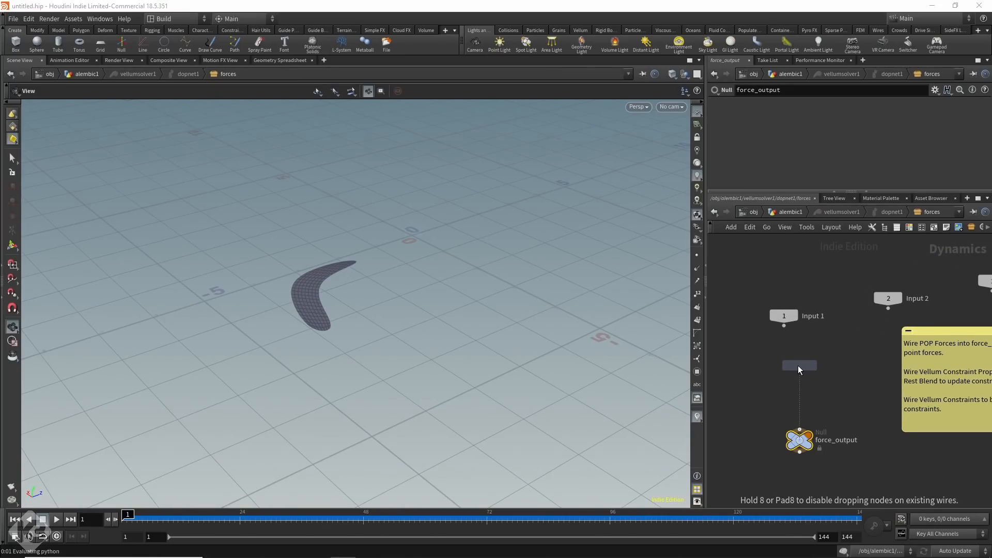
pyautogui.click(798, 365)
pyautogui.moveTo(800, 374); pyautogui.dragTo(800, 437)
pyautogui.moveTo(800, 371)
pyautogui.mouseDown()
pyautogui.moveTo(788, 363)
pyautogui.moveTo(789, 385)
pyautogui.mouseUp()
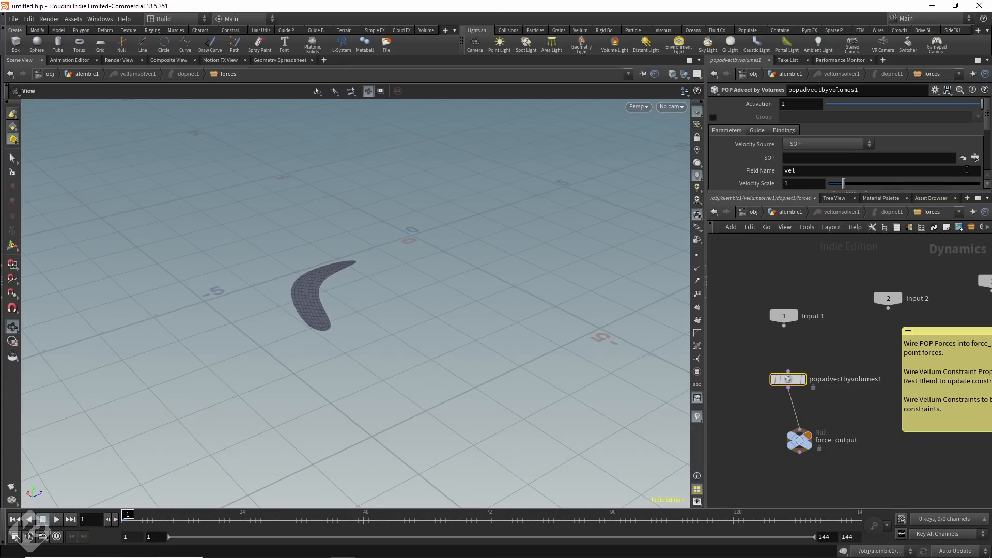
# Set the POP Advect by Volumes node's SOP to volumevop1 with a relative path and align the node above force_output.
pyautogui.click(975, 157)
pyautogui.scroll(-15, 956, 179)
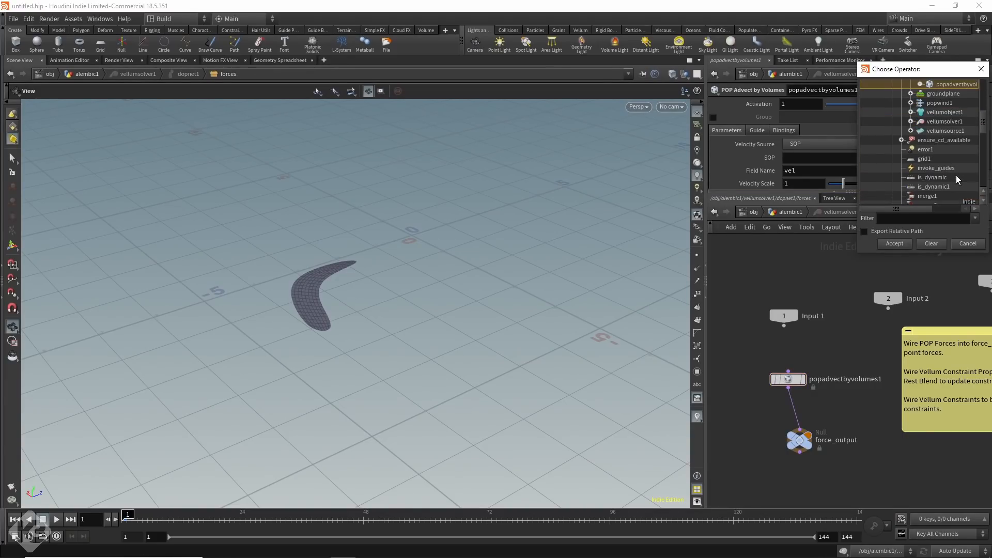
pyautogui.click(924, 199)
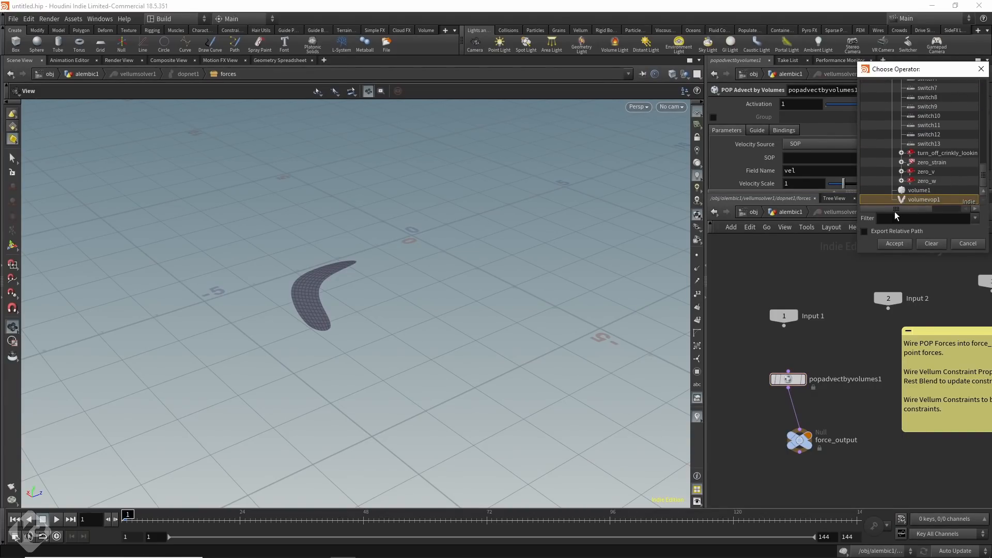
pyautogui.click(864, 231)
pyautogui.click(894, 244)
pyautogui.moveTo(792, 381); pyautogui.dragTo(802, 380)
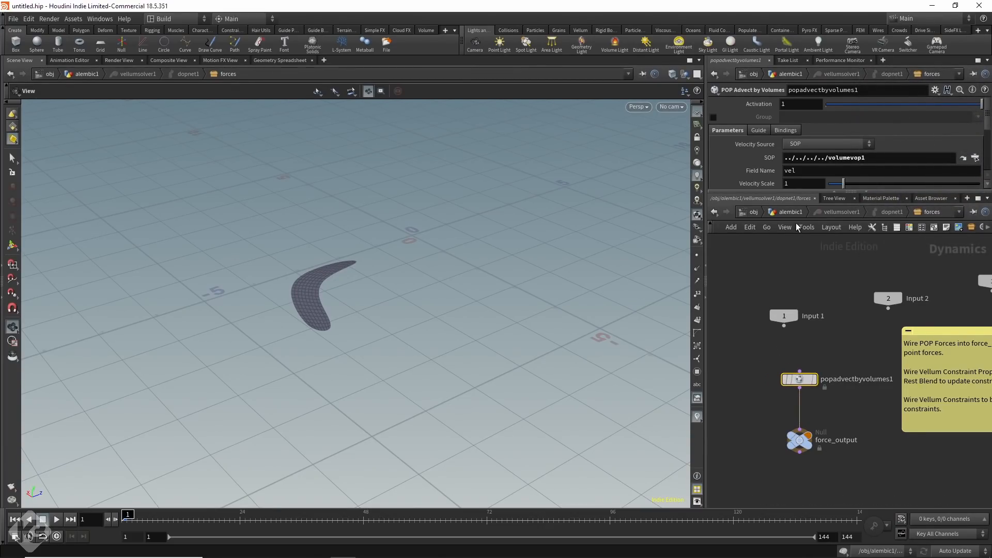
pyautogui.moveTo(808, 190); pyautogui.dragTo(808, 296)
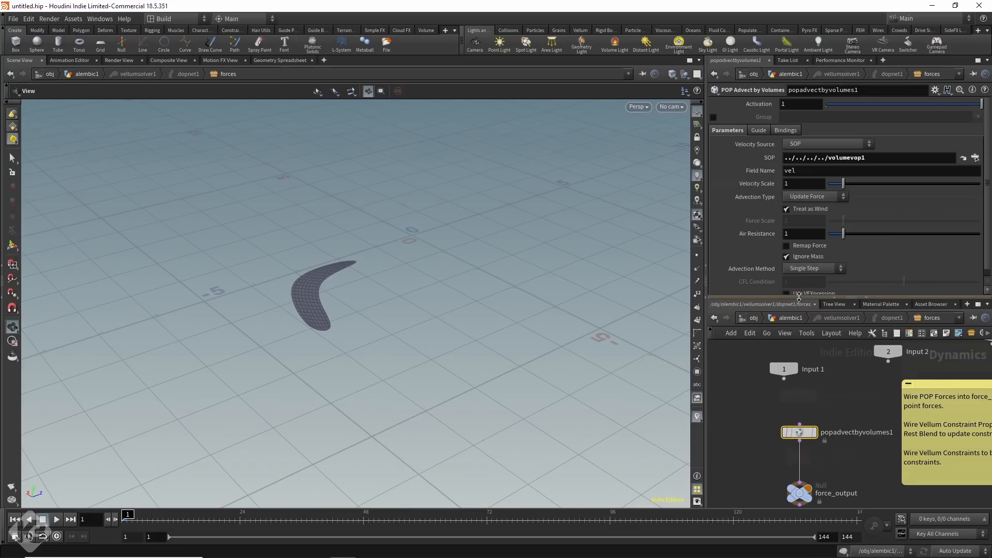
# Set the Field Name to velocity and Velocity Scale to 25, play the simulation, and return to frame 1.
pyautogui.click(57, 520)
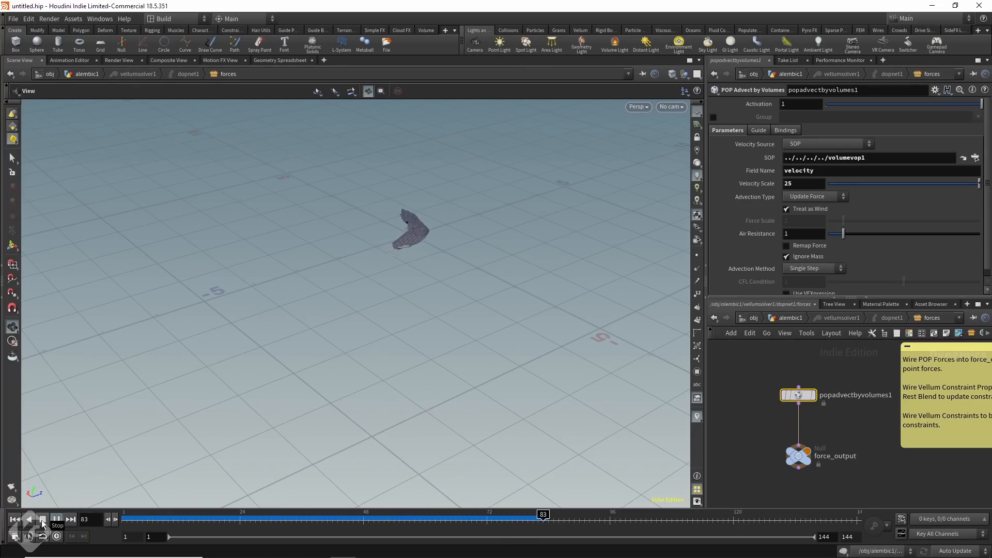
pyautogui.click(43, 520)
pyautogui.click(16, 520)
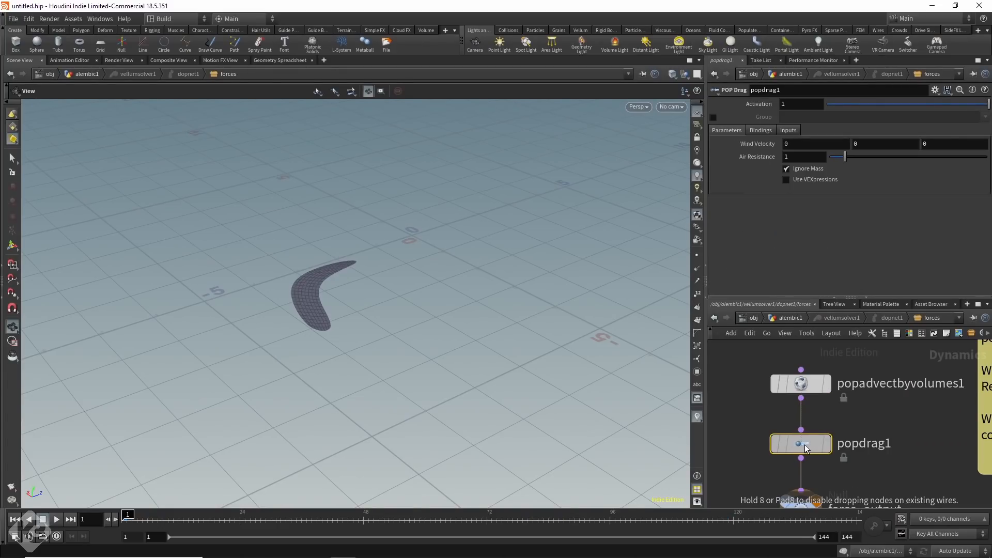
# Insert a POP Drag node between popadvectbyvolumes1 and force_output and replay the simulation with Velocity Scale 150.
pyautogui.click(806, 446)
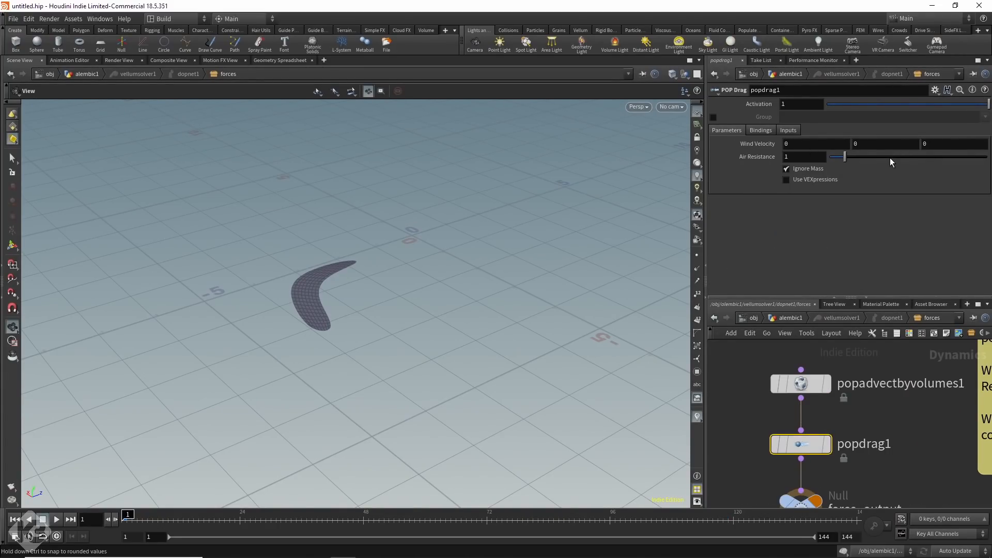
pyautogui.click(56, 519)
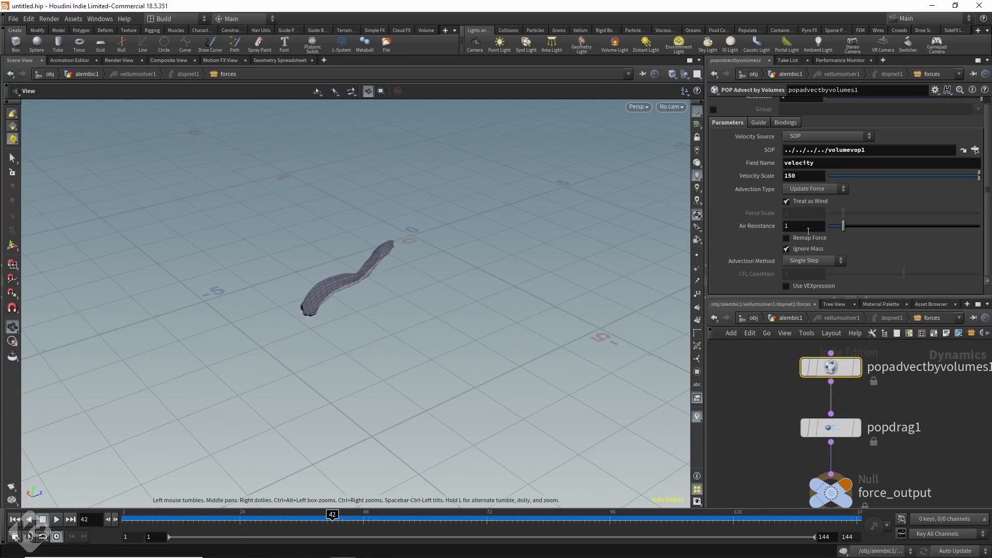
# Try a Velocity Scale of 50 and then 24 on the POP Advect by Volumes node.
pyautogui.moveTo(811, 175); pyautogui.dragTo(768, 176)
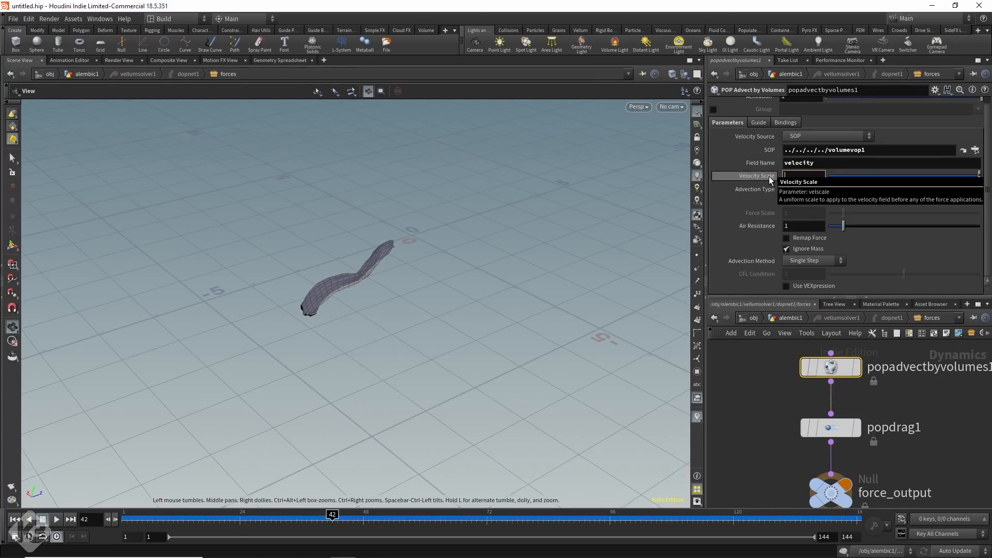
pyautogui.write('50')
pyautogui.press('Return')
pyautogui.click(813, 176)
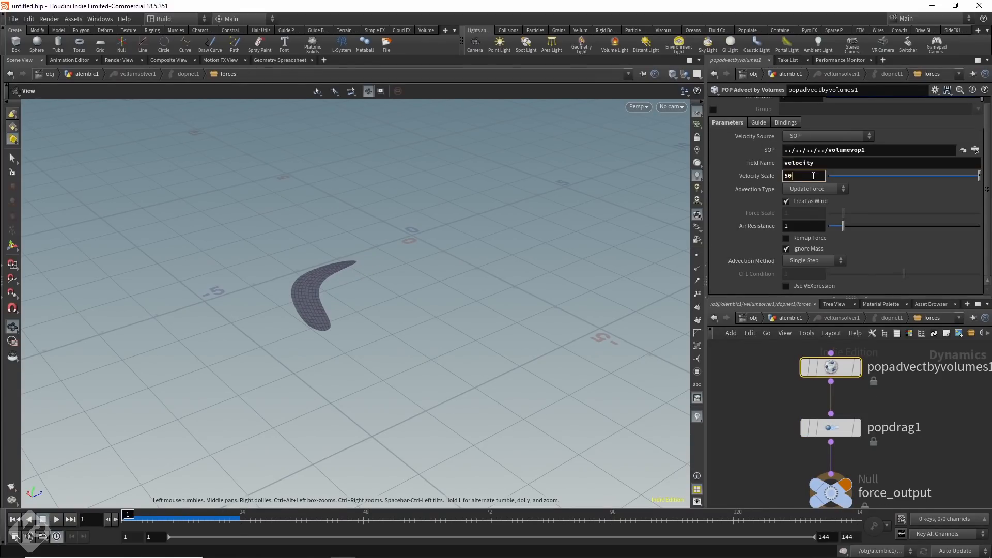
pyautogui.press('BackSpace')
pyautogui.press('BackSpace')
pyautogui.write('24')
pyautogui.press('Return')
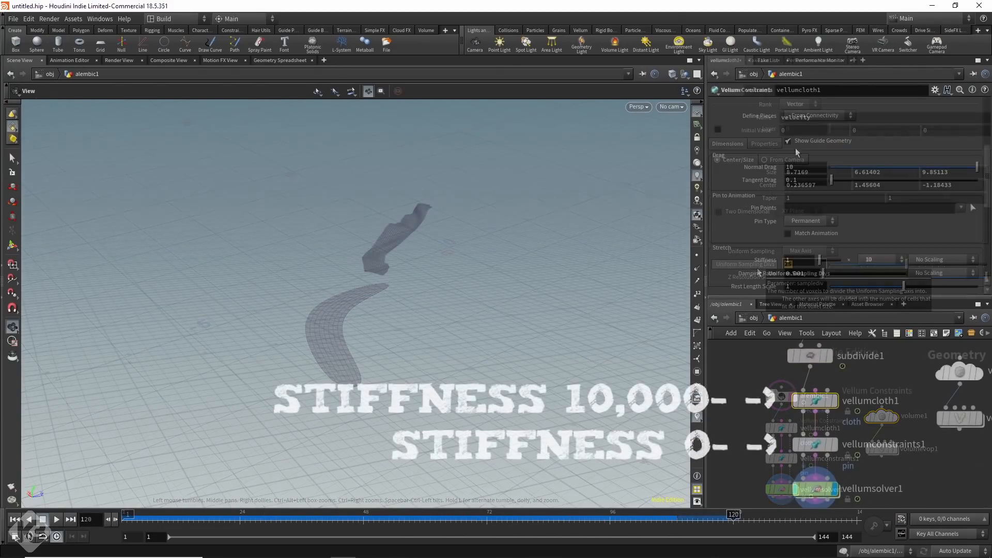
# Set vellumcloth1's stretch stiffness to 1 × 1, replay the cloth simulation, and return to frame 1.
pyautogui.click(814, 402)
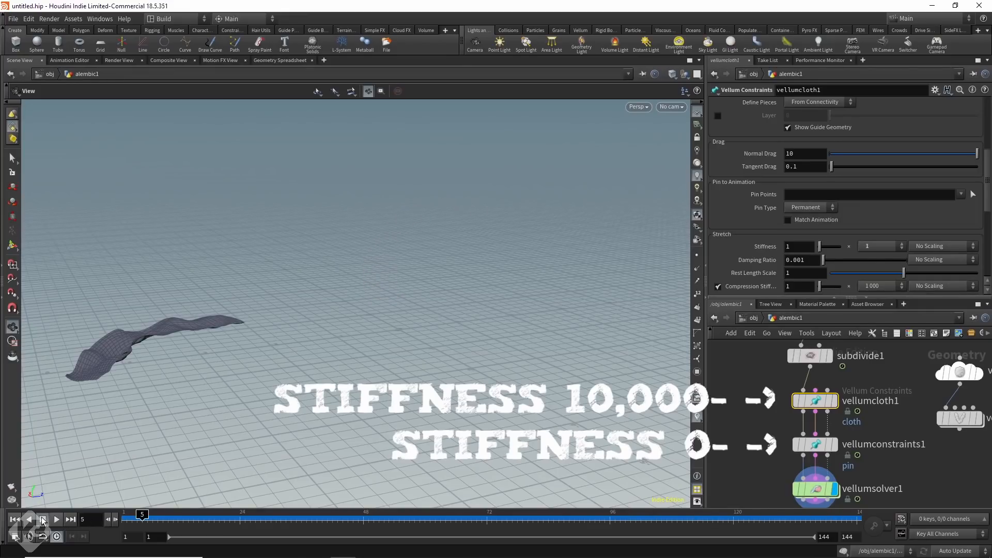
pyautogui.click(42, 520)
pyautogui.click(14, 519)
pyautogui.moveTo(258, 315); pyautogui.dragTo(298, 335)
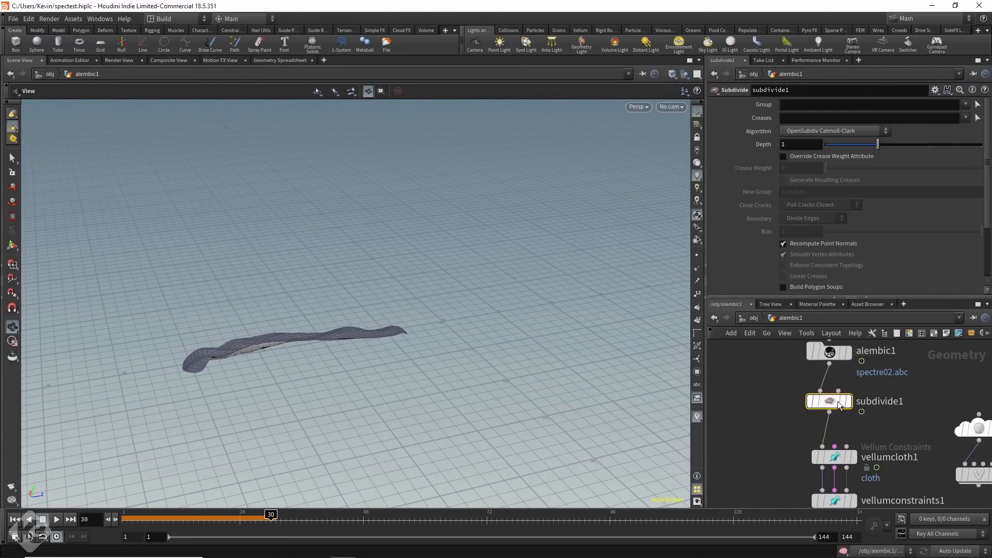
# Add a Duplicate node after subdivide1 with Total Number 7 and a Y translation of 0.04.
pyautogui.press('Tab')
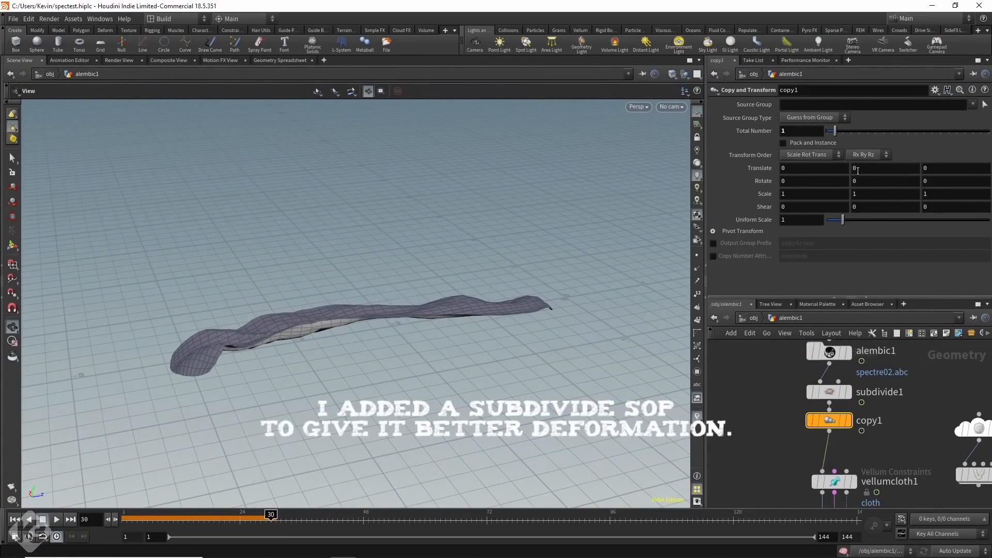
pyautogui.click(848, 420)
pyautogui.moveTo(863, 170); pyautogui.dragTo(52, 150, button='middle')
pyautogui.moveTo(834, 131); pyautogui.dragTo(842, 132)
pyautogui.moveTo(868, 165); pyautogui.dragTo(537, 163, button='middle')
pyautogui.moveTo(842, 131); pyautogui.dragTo(883, 131)
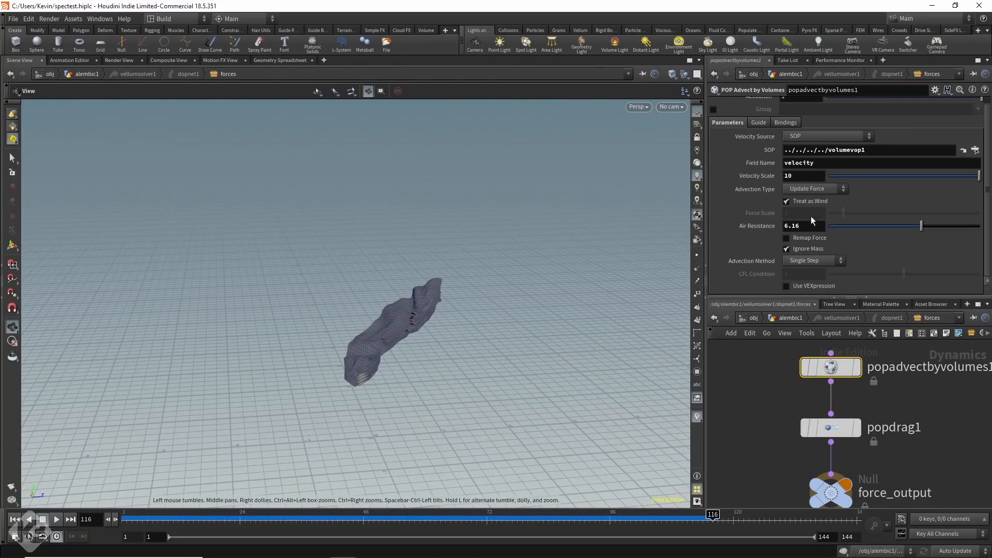
# Set popadvectbyvolumes1's Velocity Scale to 25 and Air Resistance to 6.16, and replay the simulation from frame 1.
pyautogui.doubleClick(789, 176)
pyautogui.write('25')
pyautogui.press('Return')
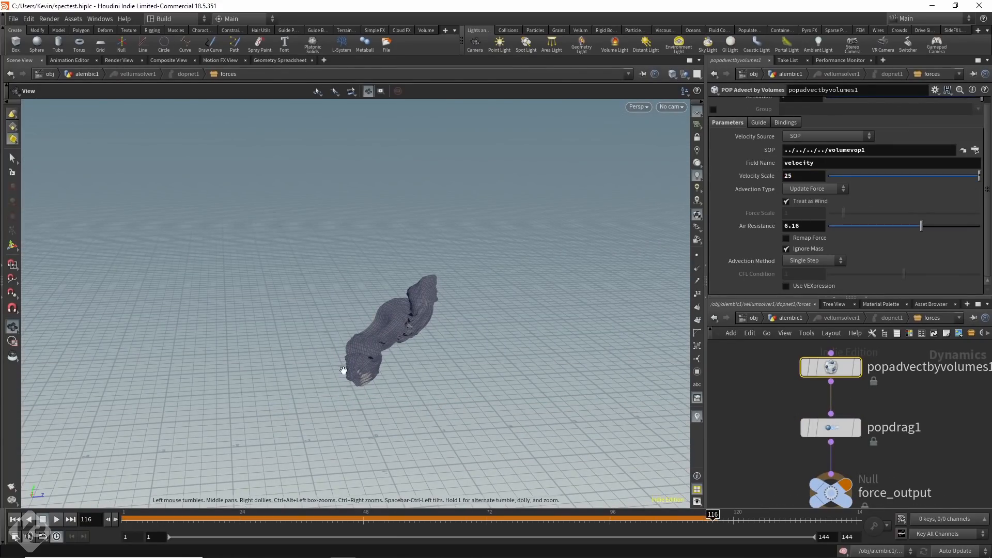
pyautogui.click(14, 520)
pyautogui.click(58, 521)
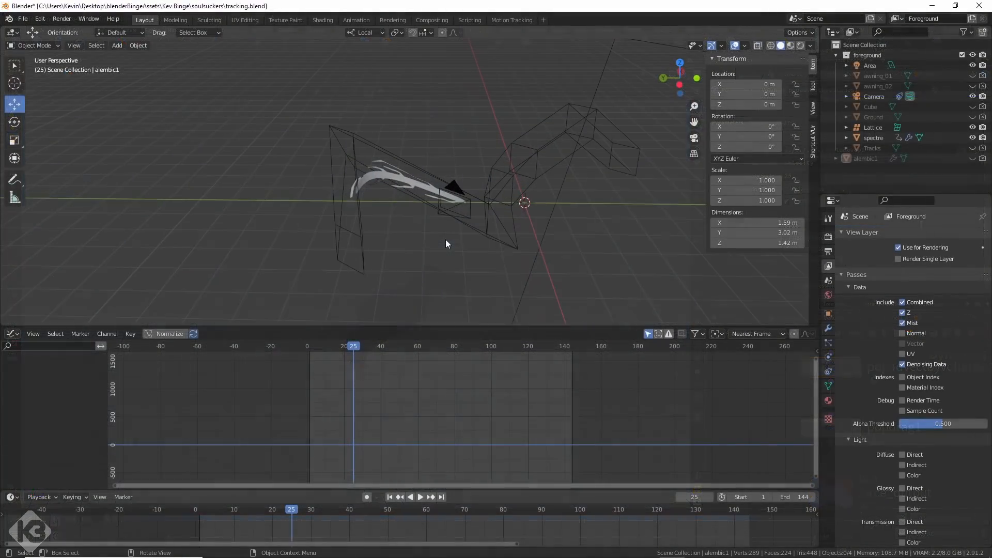
# Switch to Blender and play back the spectre mesh with its added trailing strips.
pyautogui.scroll(4, 445, 239)
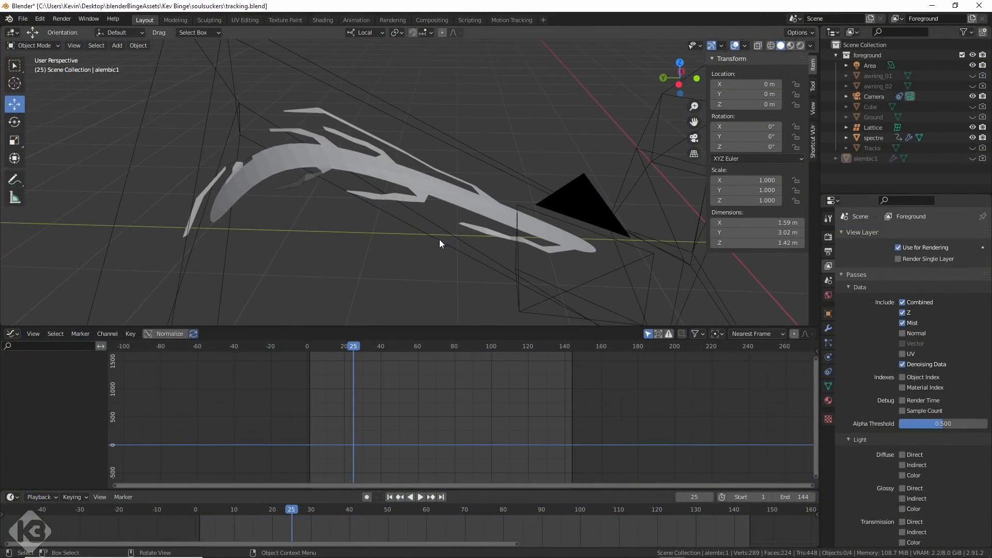
pyautogui.press('space')
pyautogui.moveTo(419, 347); pyautogui.dragTo(360, 349)
pyautogui.press('space')
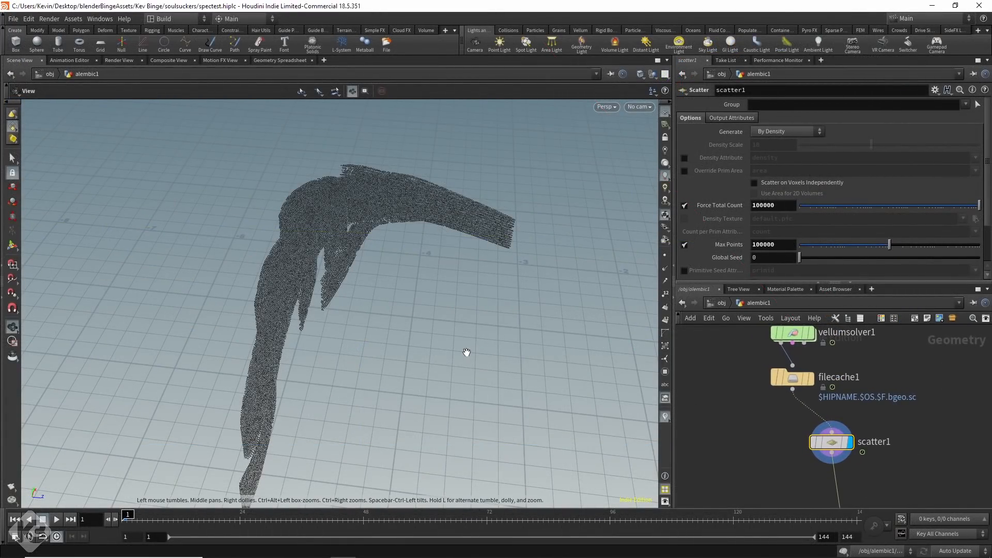
# Switch to Houdini and examine scatter1's points on the cached simulation from several angles at frames 2, 56 and 61.
pyautogui.moveTo(466, 352); pyautogui.dragTo(410, 330)
pyautogui.moveTo(454, 277); pyautogui.dragTo(472, 360, button='middle')
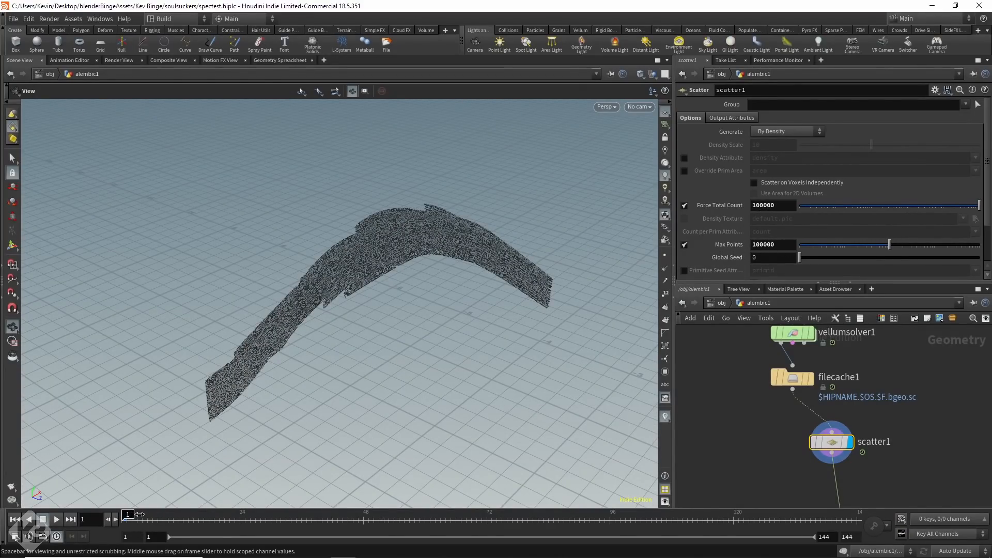
pyautogui.press('Right')
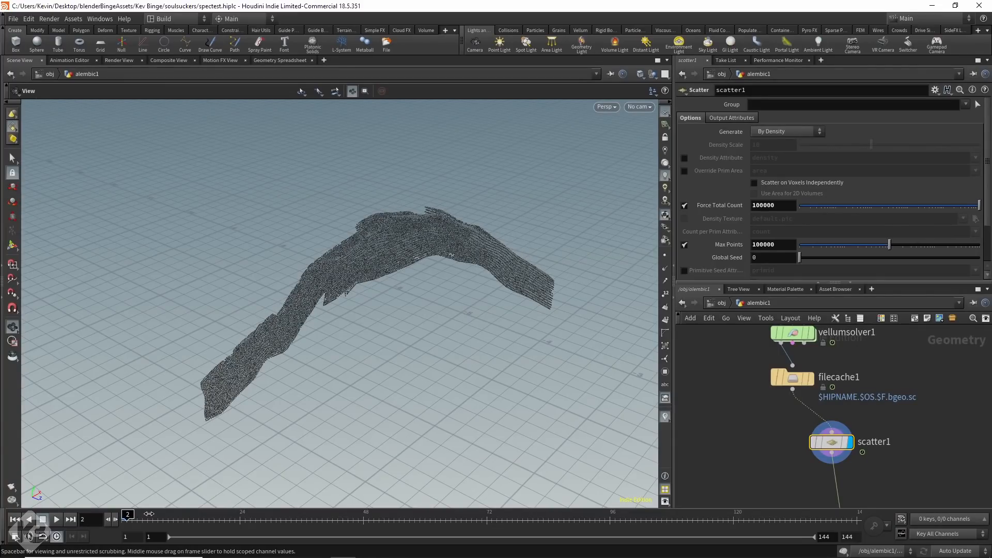
pyautogui.click(403, 520)
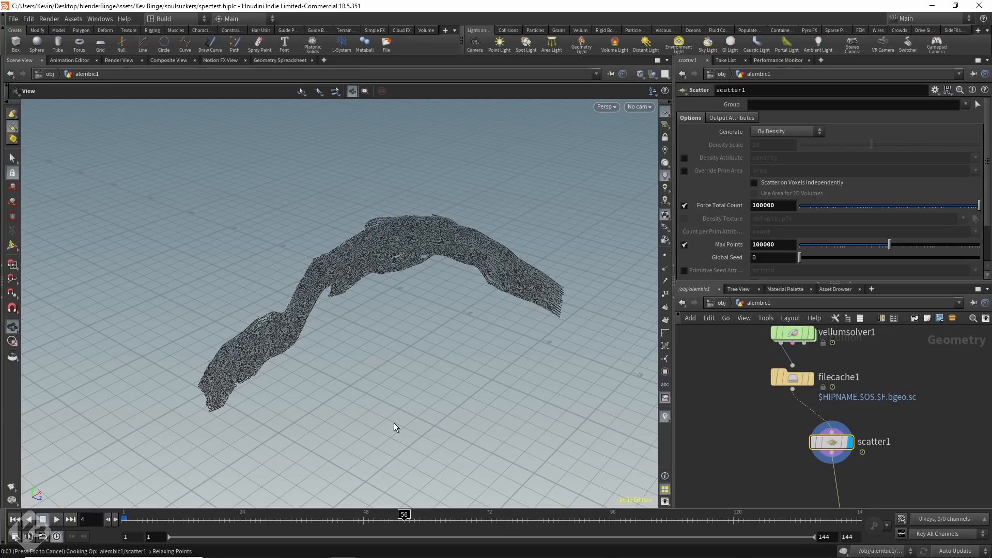
pyautogui.moveTo(497, 376); pyautogui.dragTo(207, 319, button='middle')
pyautogui.moveTo(207, 319); pyautogui.dragTo(307, 336)
pyautogui.moveTo(462, 356); pyautogui.dragTo(277, 310, button='middle')
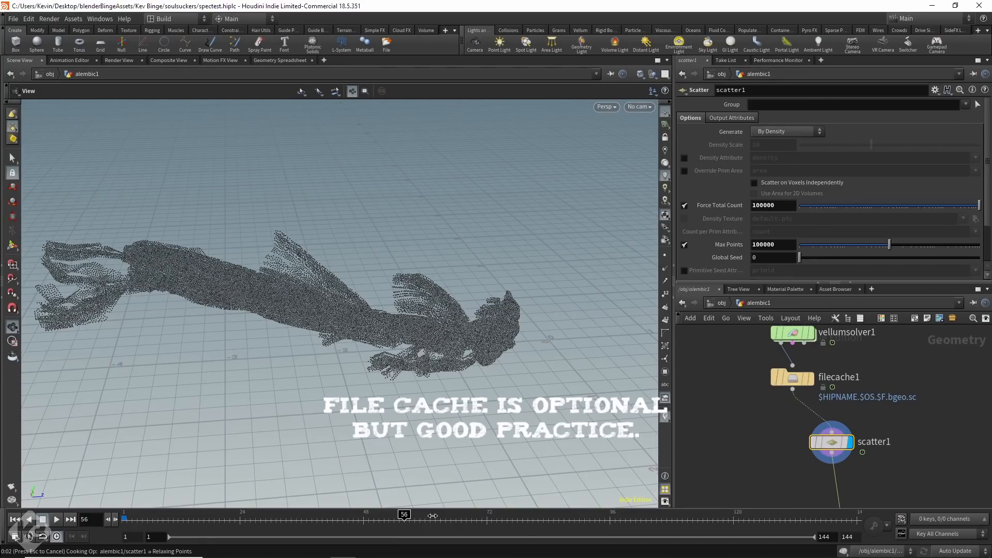
pyautogui.click(433, 516)
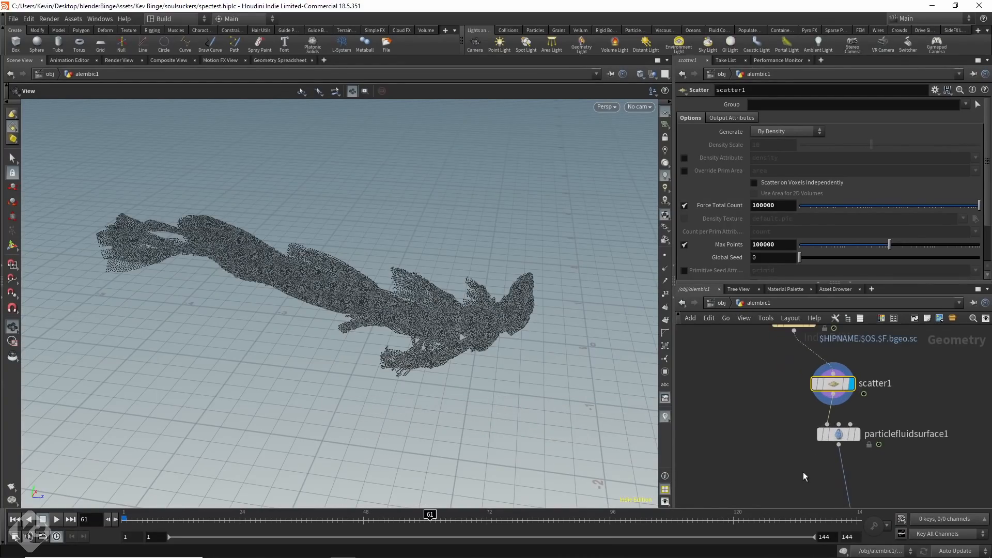
# Display the particlefluidsurface1 mesh and inspect it from several angles.
pyautogui.moveTo(852, 436)
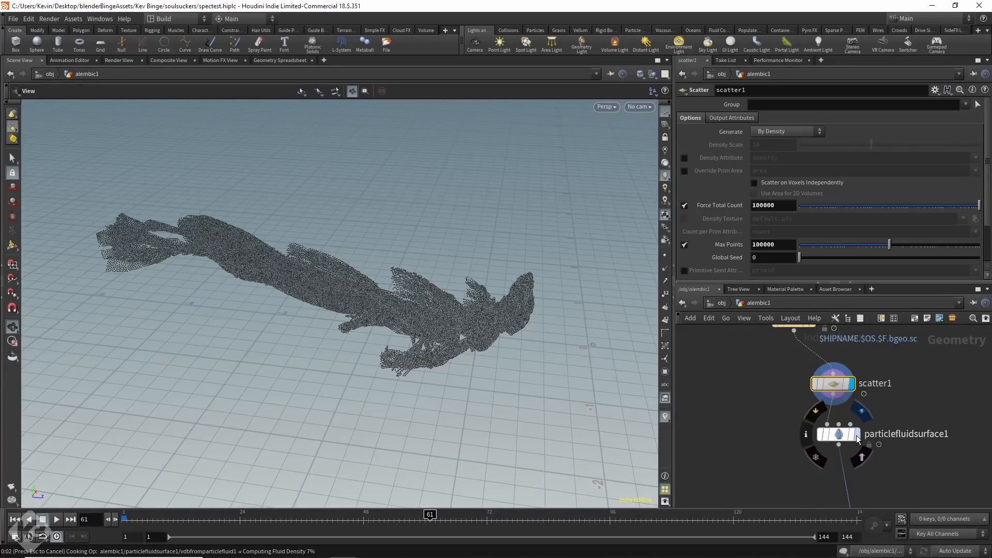
pyautogui.scroll(1, 855, 438)
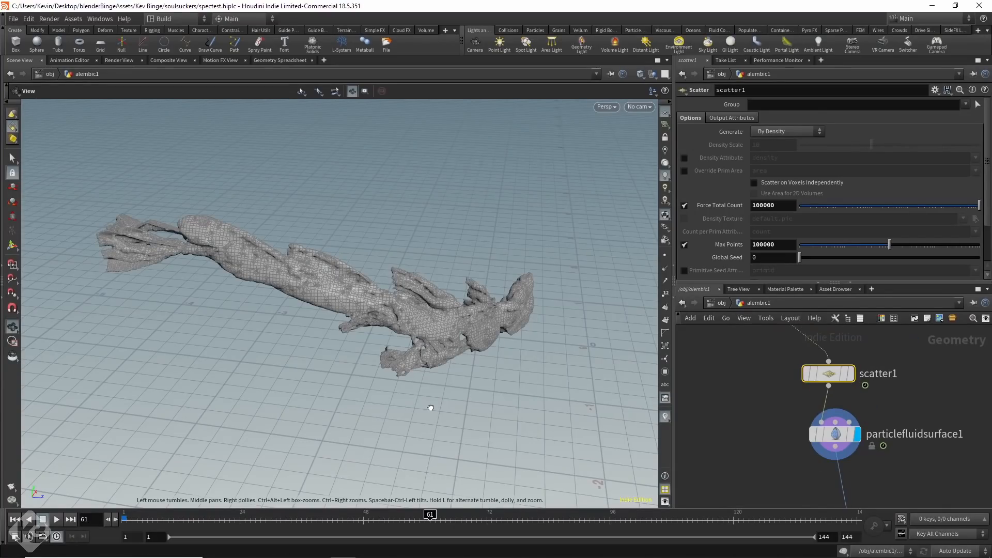
pyautogui.moveTo(429, 408); pyautogui.dragTo(565, 379)
pyautogui.moveTo(564, 379); pyautogui.dragTo(255, 334, button='middle')
pyautogui.moveTo(254, 334); pyautogui.dragTo(288, 381)
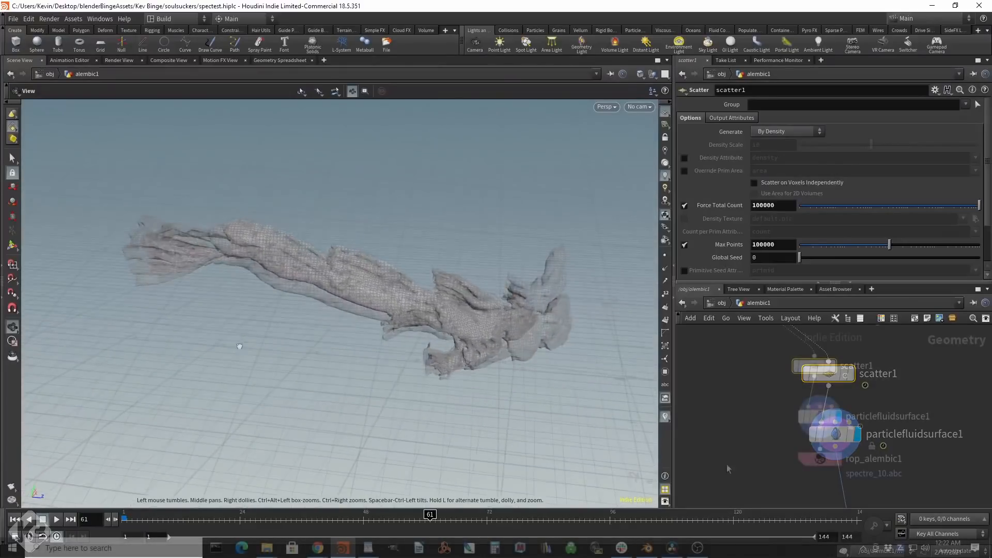
# Select the rop_alembic1 export node below particlefluidsurface1.
pyautogui.moveTo(771, 450); pyautogui.dragTo(762, 423, button='middle')
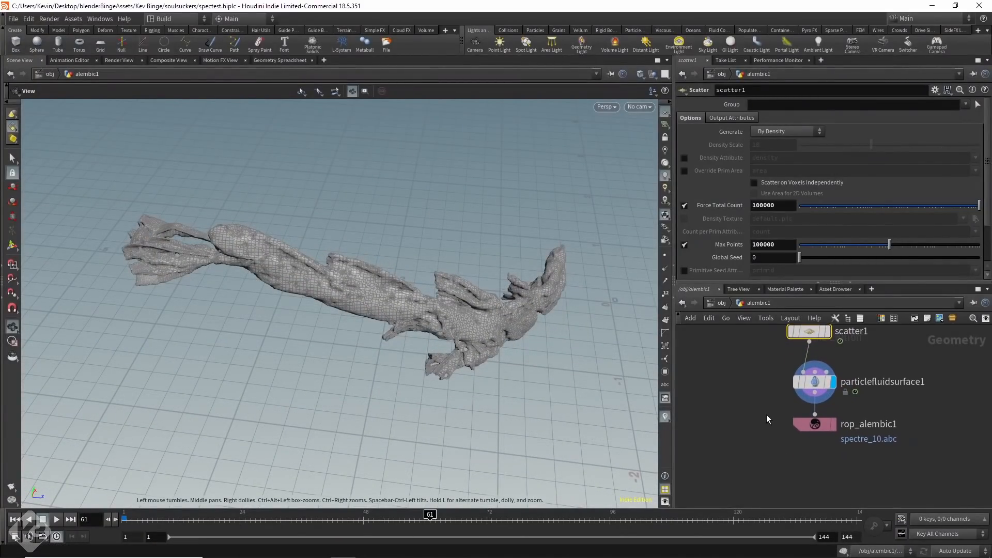
pyautogui.scroll(3, 766, 414)
pyautogui.click(790, 423)
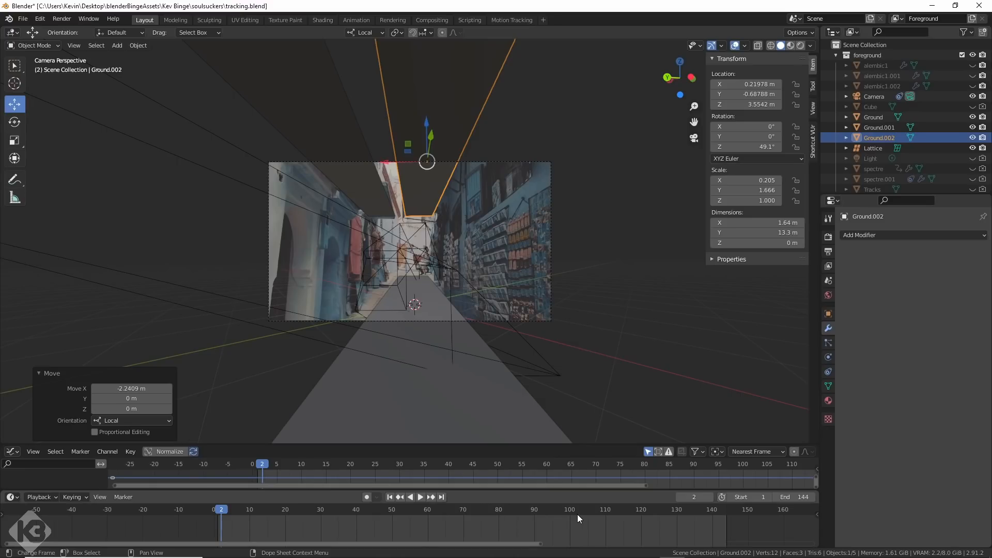
# Switch to Blender, play back the tracked shot, and shift the overhead plane Ground.002 about 0.044 m along its local X axis.
pyautogui.click(611, 510)
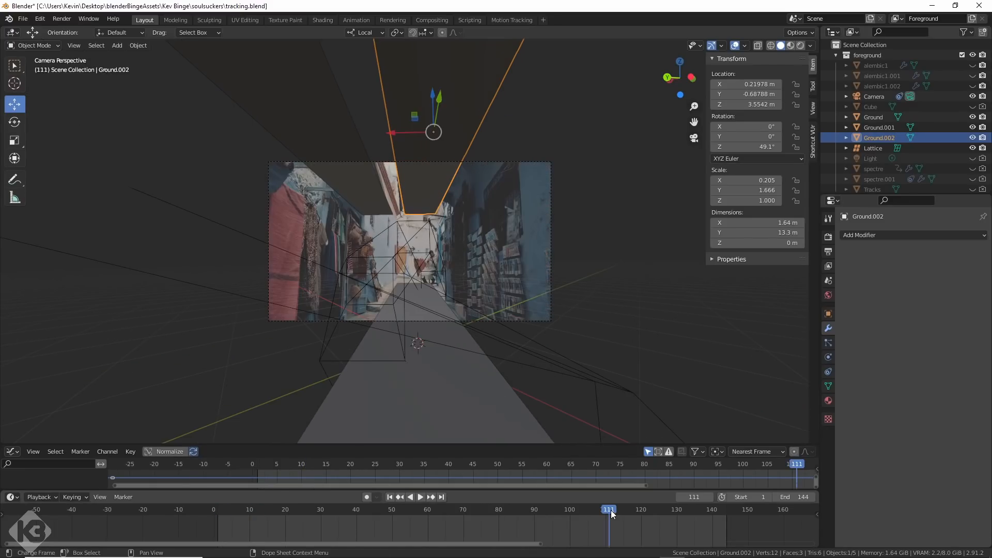
pyautogui.press('space')
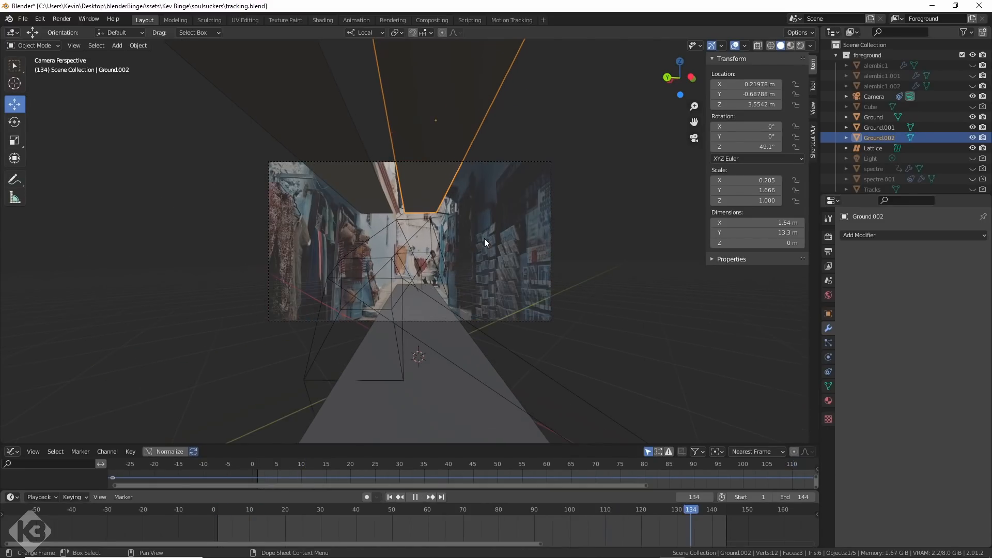
pyautogui.press('Escape')
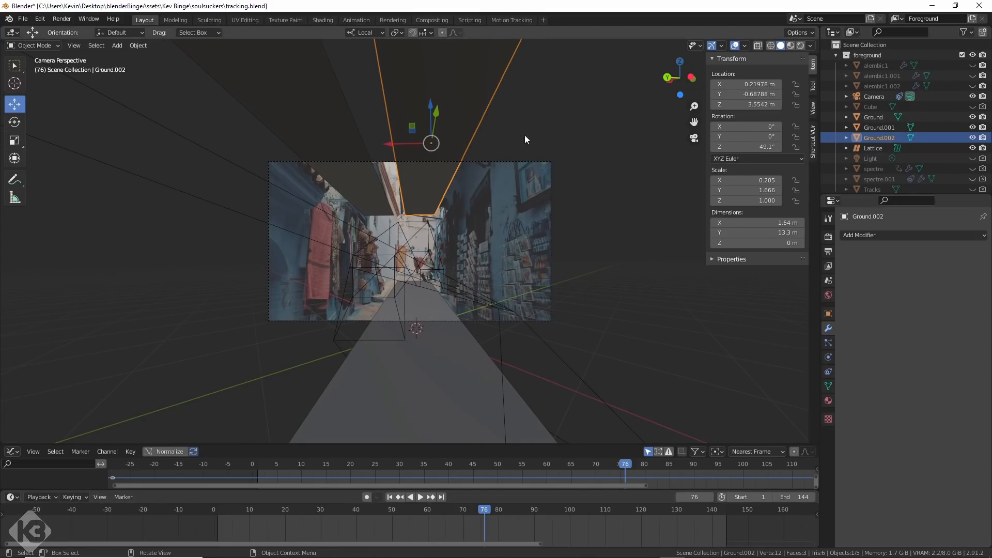
pyautogui.moveTo(411, 142); pyautogui.dragTo(408, 141)
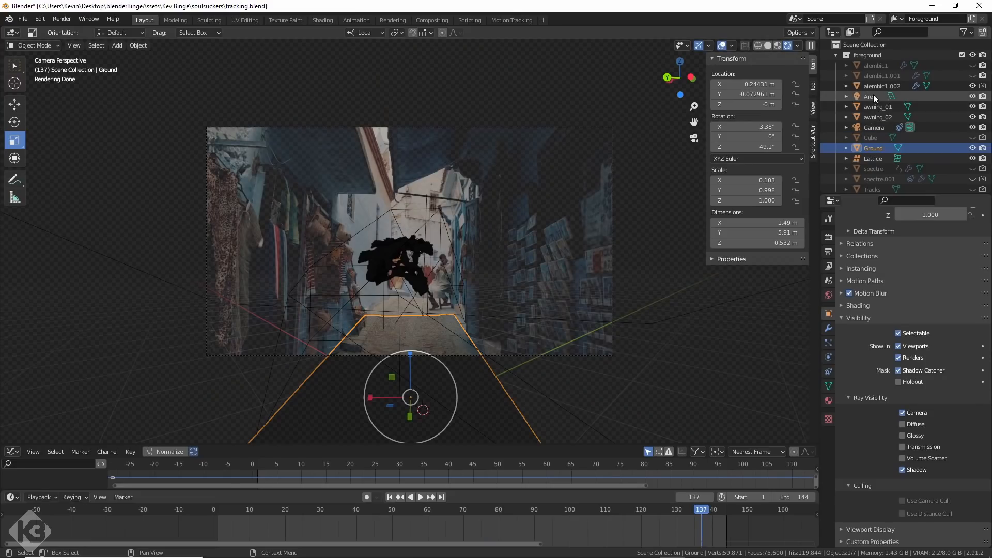
pyautogui.click(873, 95)
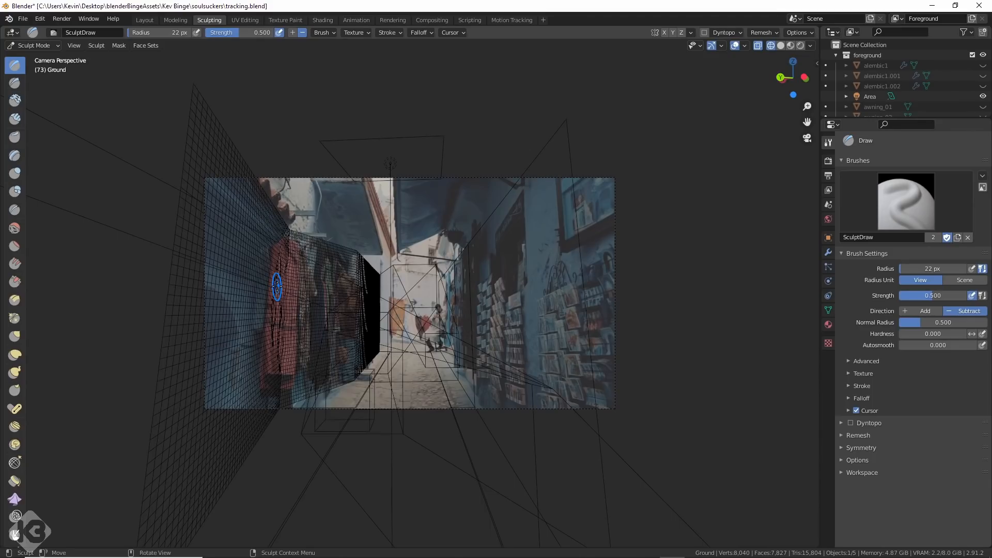
# Sculpt the Ground mesh's wall over the hanging red garment with Draw brush strokes, changing the direction from Subtract to Add.
pyautogui.moveTo(283, 287)
pyautogui.mouseDown()
pyautogui.moveTo(274, 269)
pyautogui.moveTo(287, 371)
pyautogui.moveTo(289, 362)
pyautogui.mouseUp()
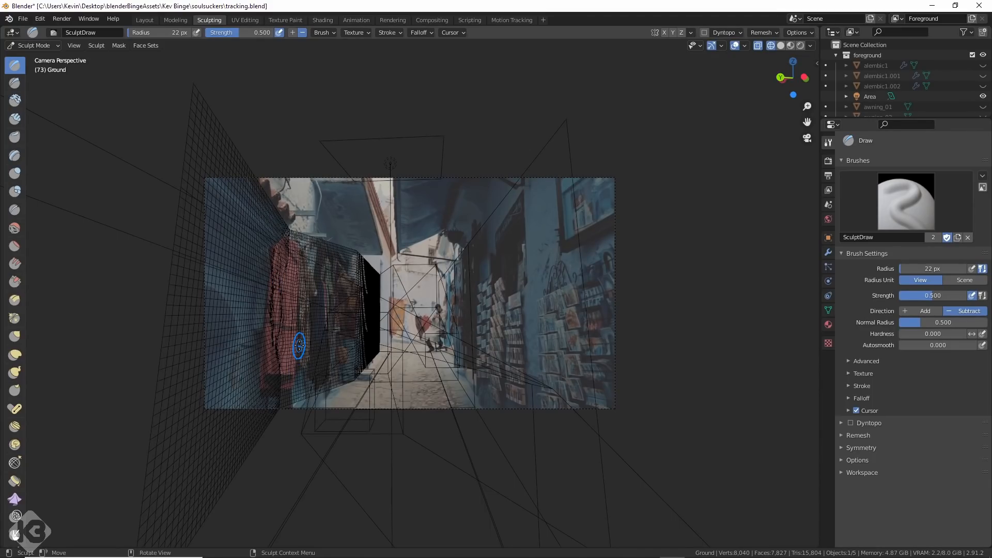
pyautogui.click(292, 32)
pyautogui.moveTo(278, 272); pyautogui.dragTo(296, 310)
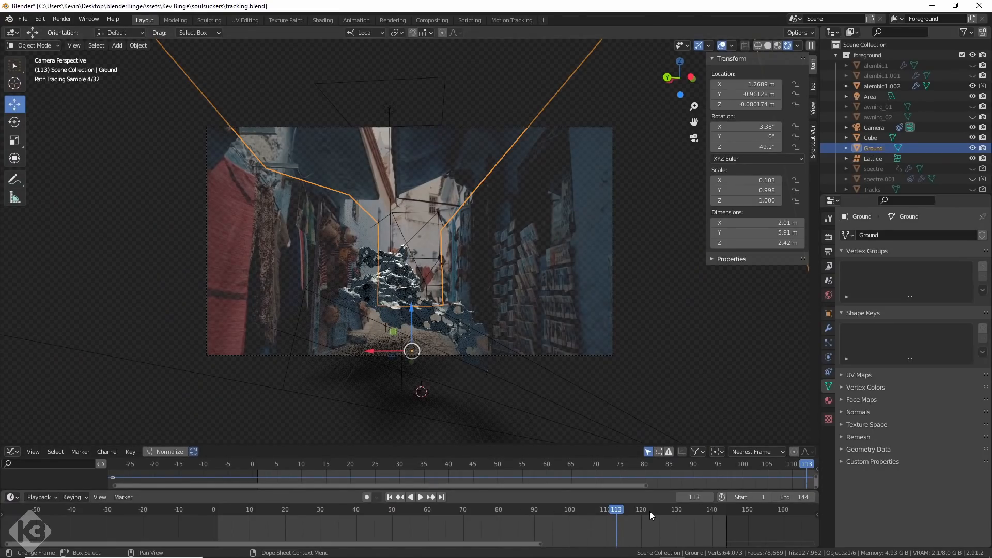
# Play back the rendered camera view between frames 113 and 122 to check the spectre against the footage.
pyautogui.press('space')
pyautogui.press('space')
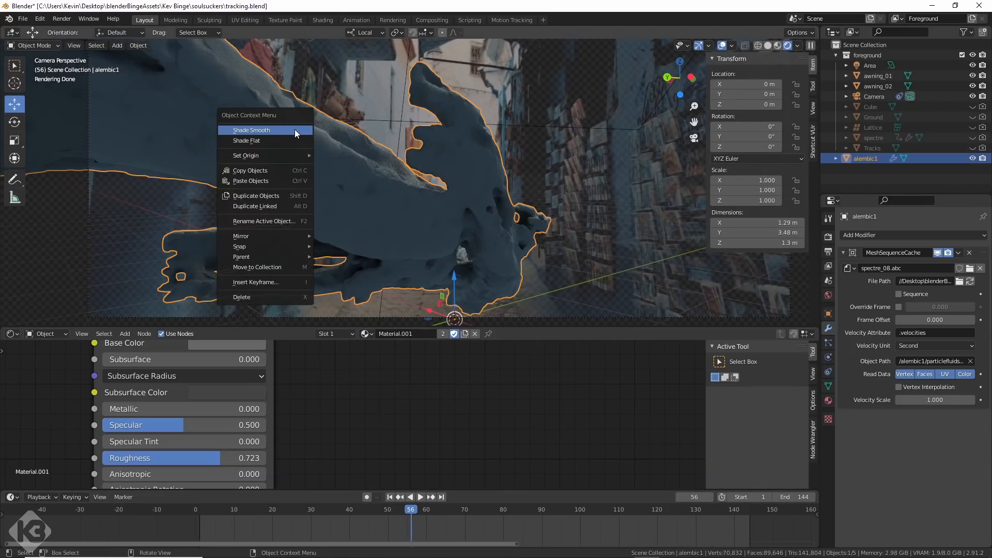
pyautogui.click(294, 129)
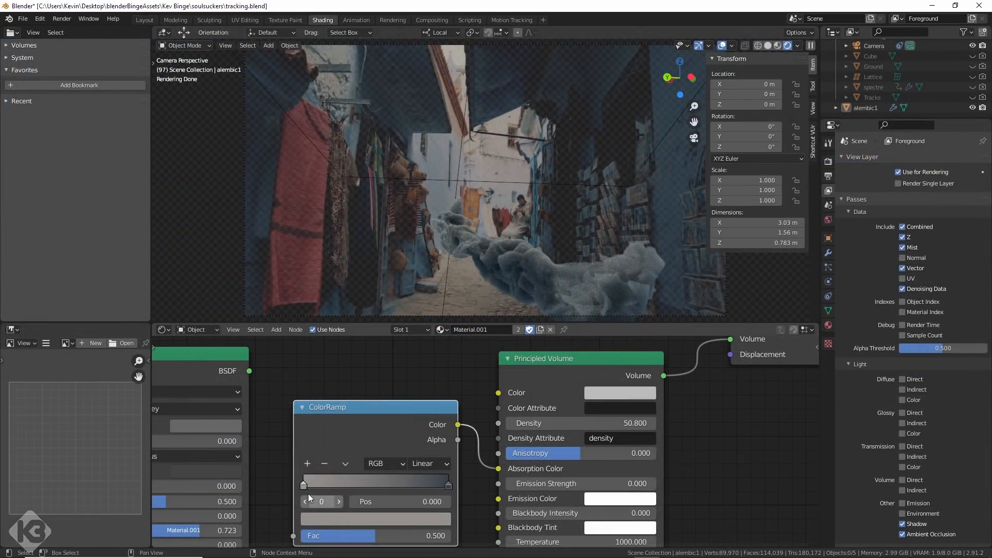
# Set the first stop of the ColorRamp feeding the Principled Volume's absorption color to position 0.
pyautogui.moveTo(305, 485)
pyautogui.mouseDown()
pyautogui.moveTo(411, 476)
pyautogui.moveTo(300, 485)
pyautogui.mouseUp()
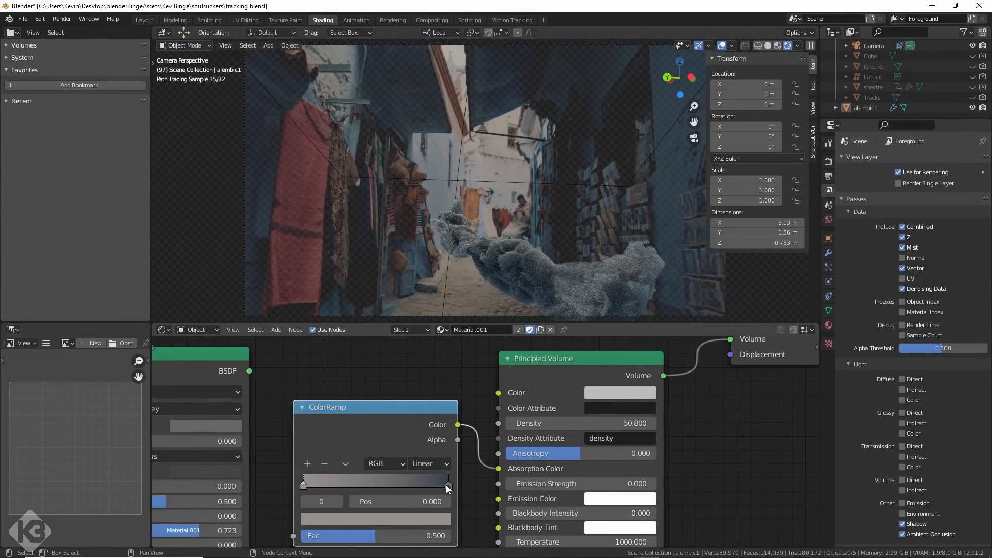
pyautogui.press('g')
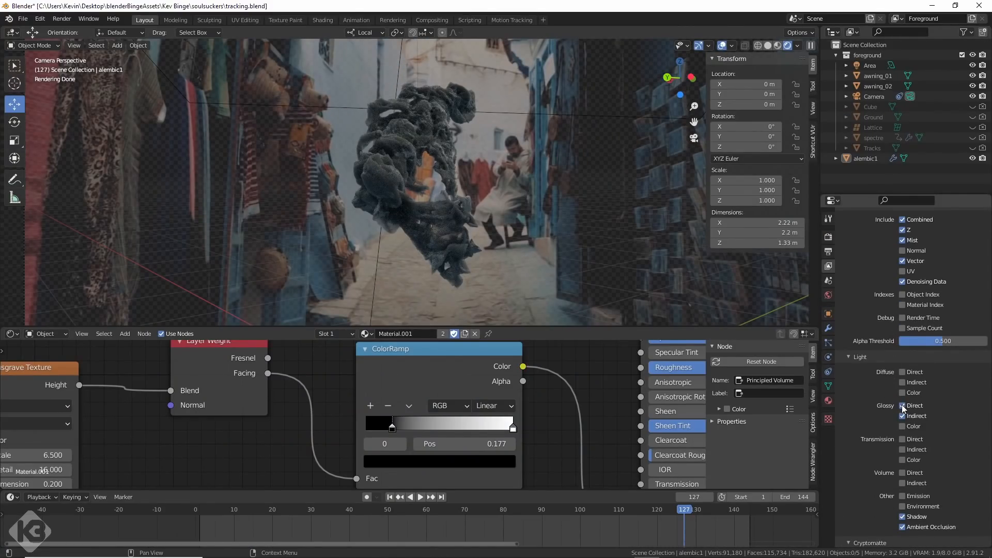
# Enable the Glossy Direct and Indirect render passes and review the remaining passes down to Cryptomatte.
pyautogui.scroll(-3, 881, 427)
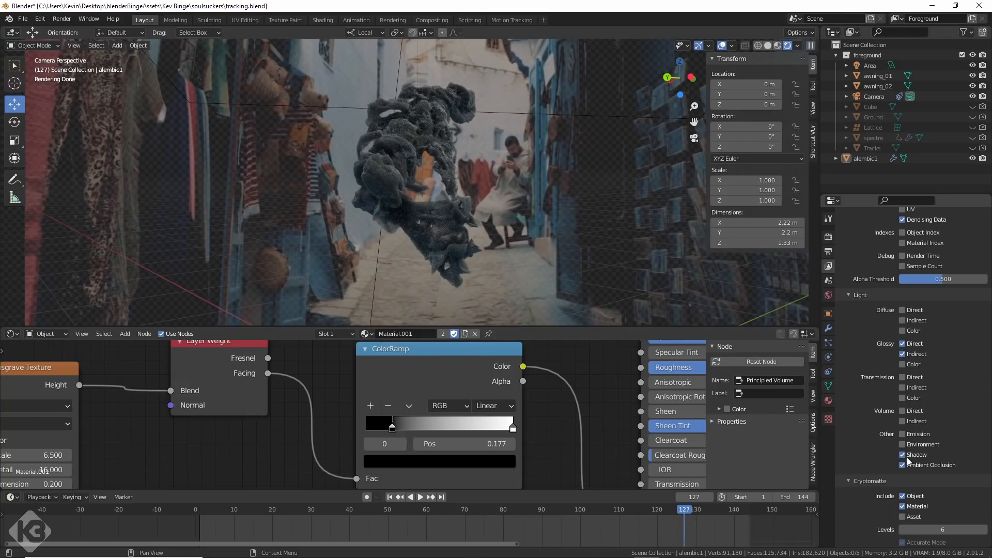
pyautogui.scroll(-2, 879, 450)
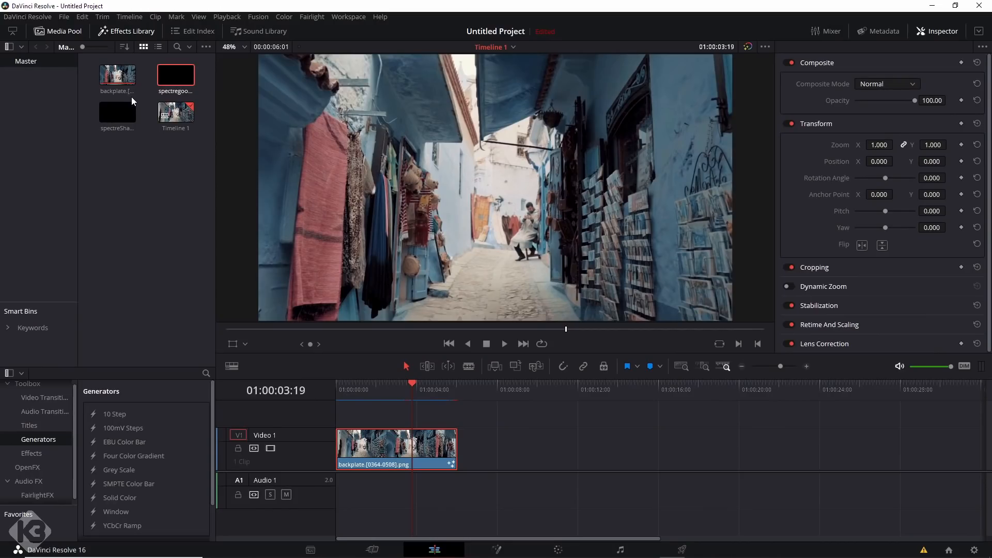
# Switch to DaVinci Resolve, return the playhead to the start of the timeline, and open the backplate clip in Fusion.
pyautogui.moveTo(385, 445); pyautogui.dragTo(352, 446)
pyautogui.click(342, 387)
pyautogui.moveTo(342, 387)
pyautogui.mouseDown()
pyautogui.moveTo(459, 390)
pyautogui.moveTo(330, 396)
pyautogui.mouseUp()
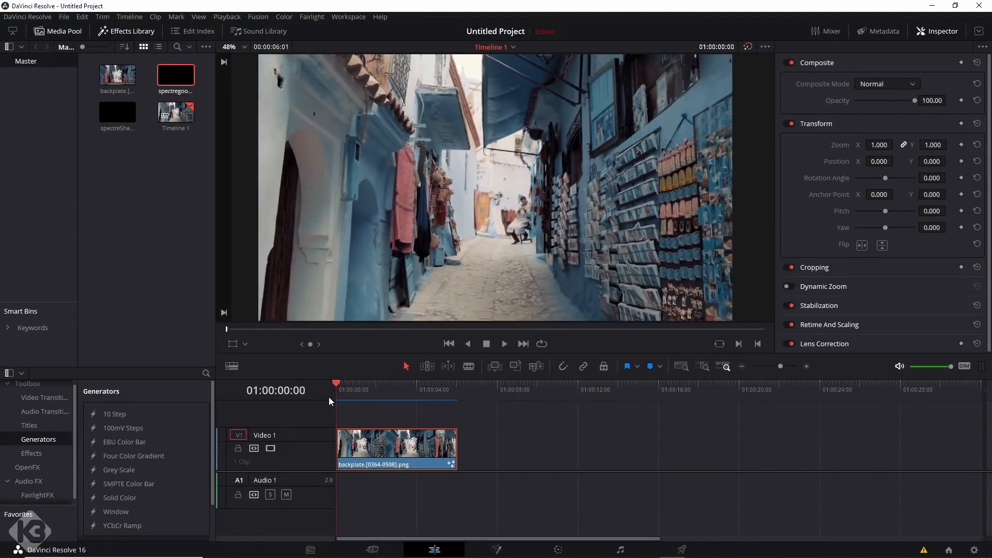
pyautogui.rightClick(396, 450)
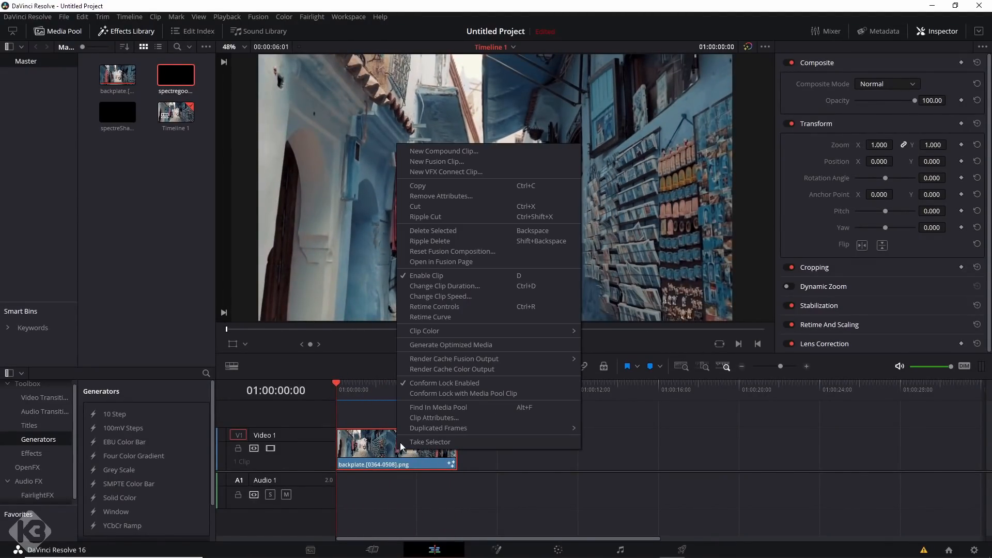
pyautogui.click(440, 261)
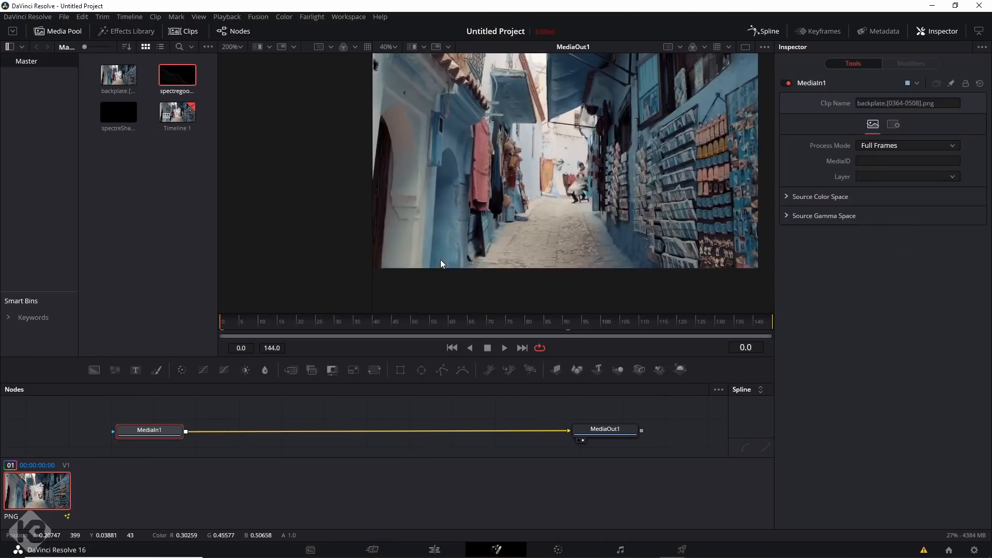
# Merge the spectreShadow sequence over the backplate in an enlarged node area and go to frame 106.
pyautogui.moveTo(473, 312); pyautogui.dragTo(474, 244)
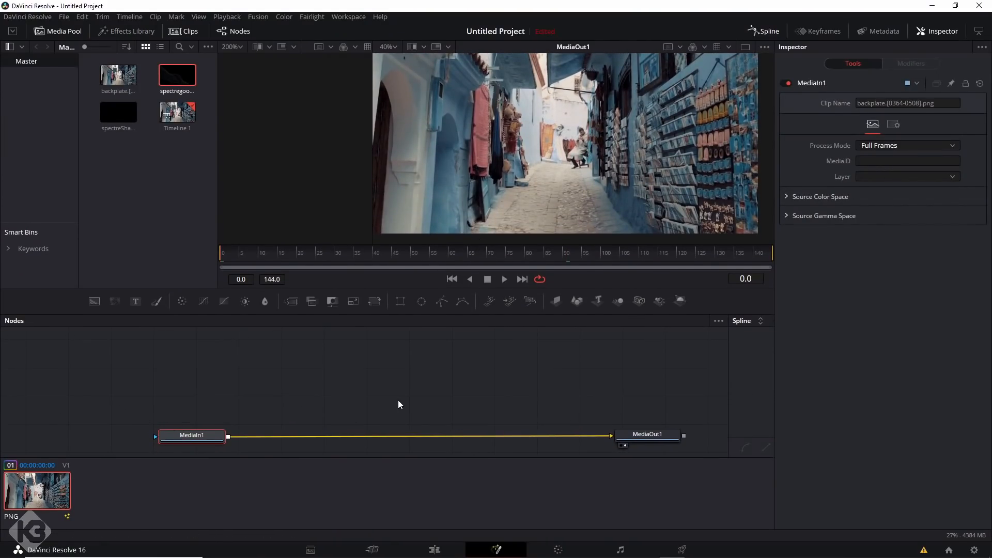
pyautogui.moveTo(396, 401); pyautogui.dragTo(401, 389, button='middle')
pyautogui.click(597, 253)
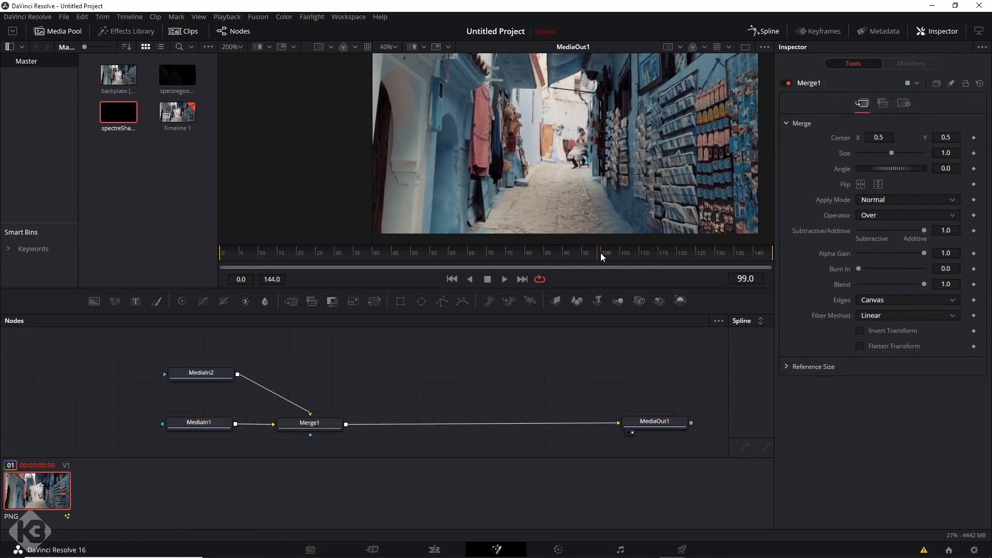
pyautogui.moveTo(600, 252); pyautogui.dragTo(625, 252)
# Set the layer of MediaIn2 to Foreground.Combined and soften the shadow with a Blur node of size 3.1.
pyautogui.click(200, 373)
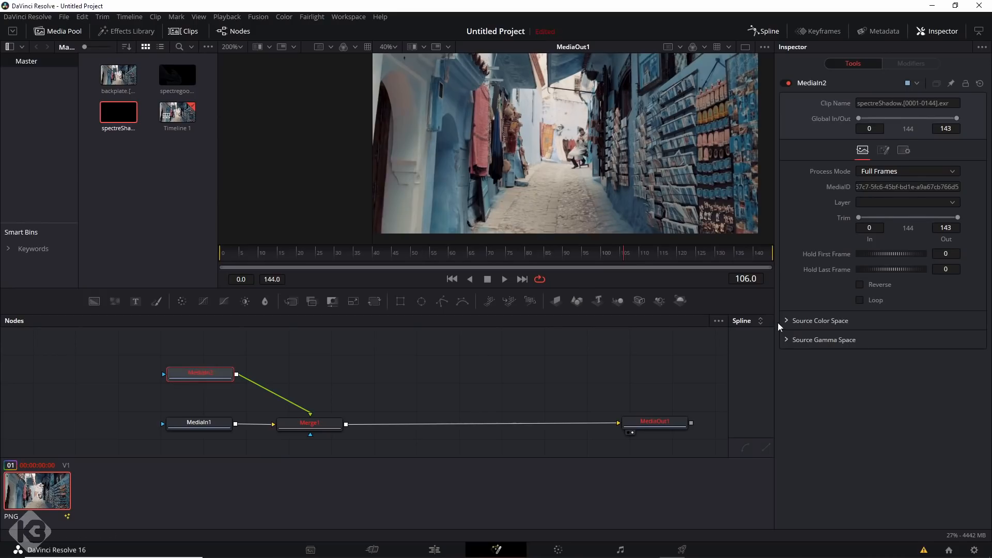
pyautogui.click(877, 203)
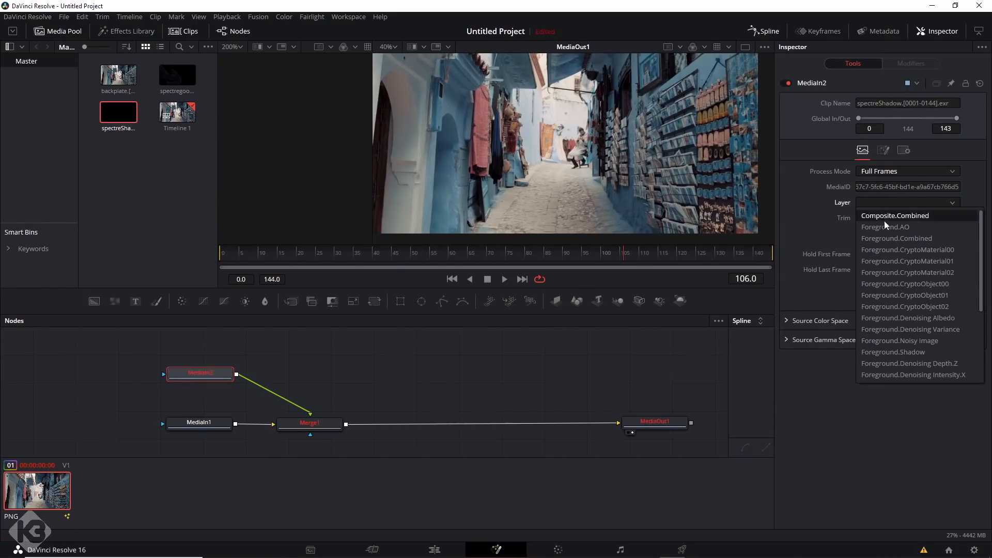
pyautogui.click(888, 238)
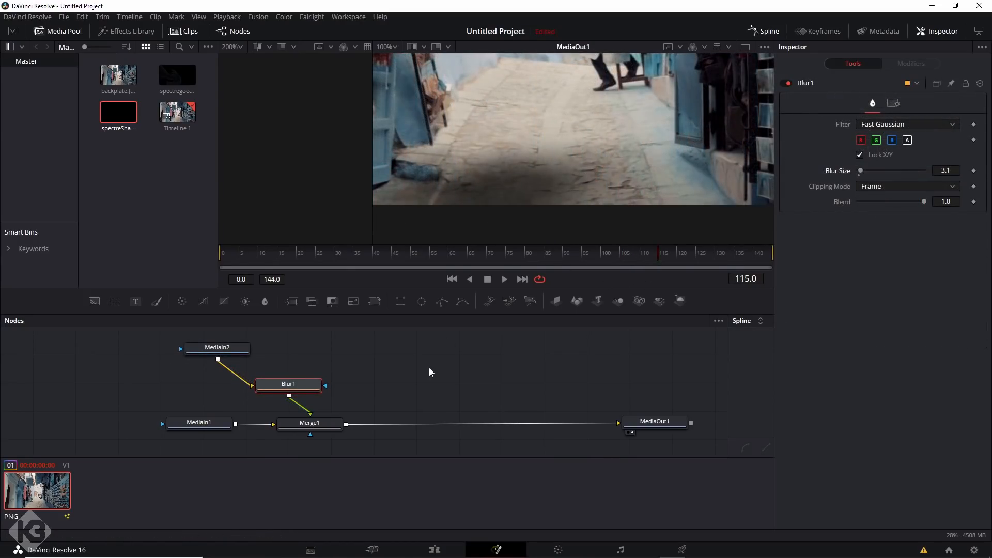
# Set the Apply Mode of Merge1 to Multiply for the shadow, and select the Blur1 node.
pyautogui.click(310, 424)
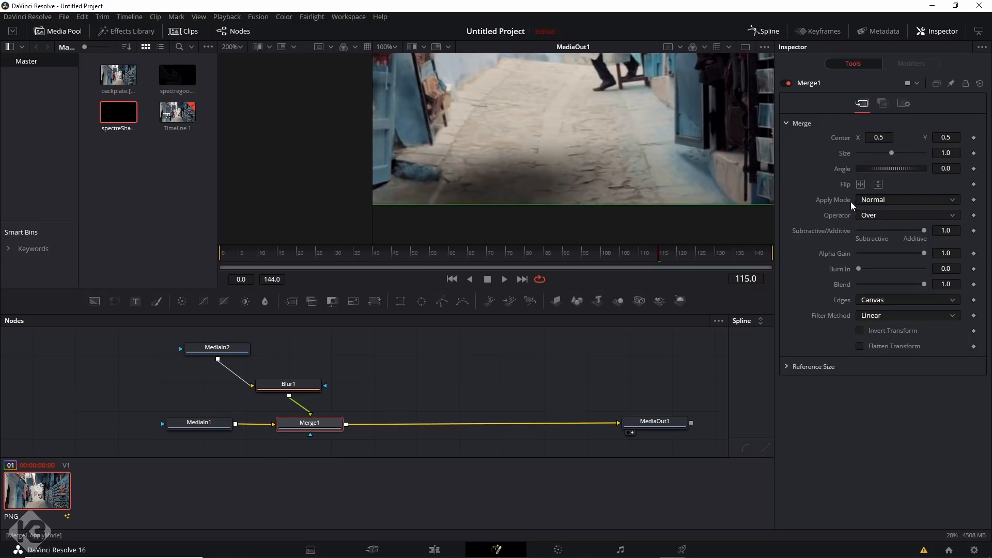
pyautogui.click(881, 202)
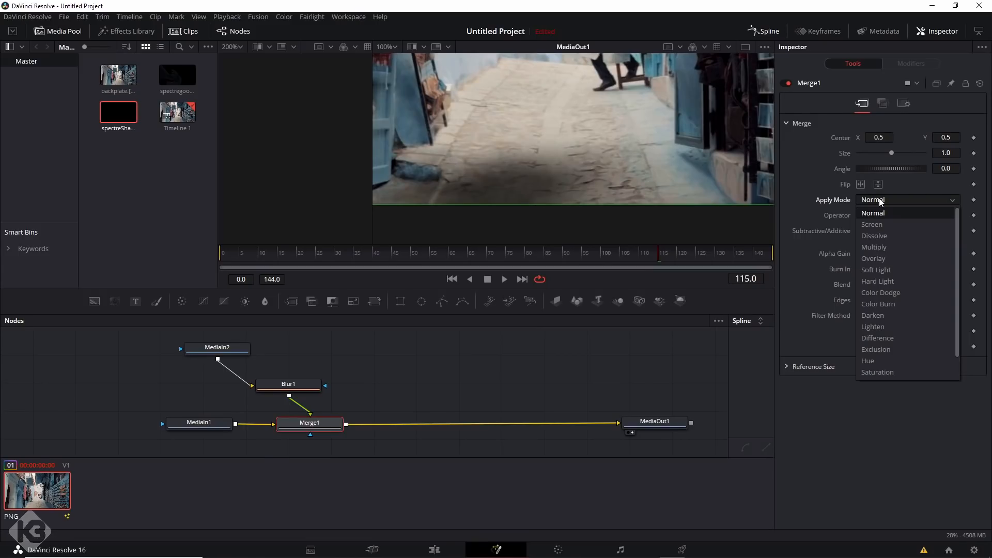
pyautogui.click(877, 249)
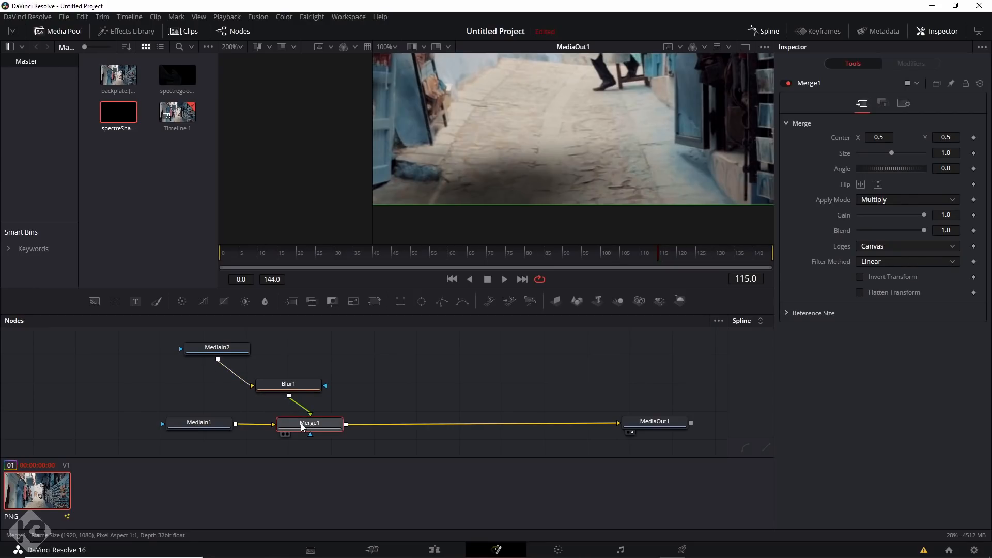
pyautogui.click(302, 388)
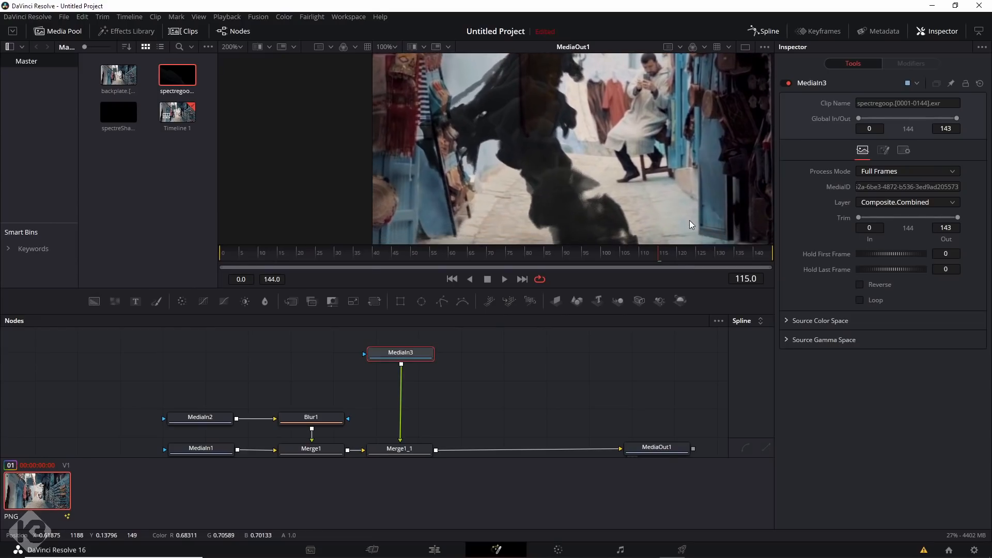
# At frame 106, add a Gamut node after MediaIn3 with Wide Gamut RGB as output space and Pre-Divide / Post-Multiply enabled.
pyautogui.click(625, 255)
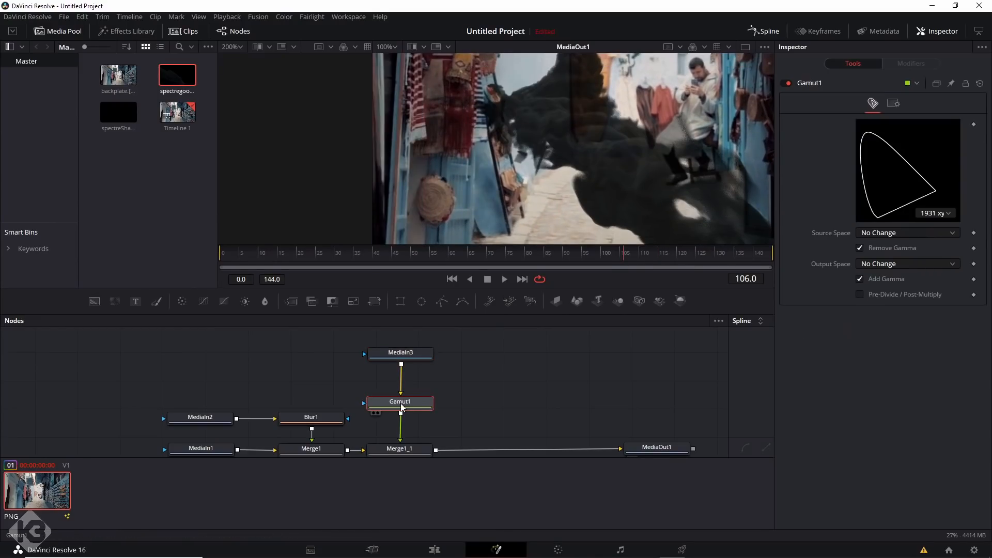
pyautogui.click(880, 264)
pyautogui.scroll(-5, 875, 421)
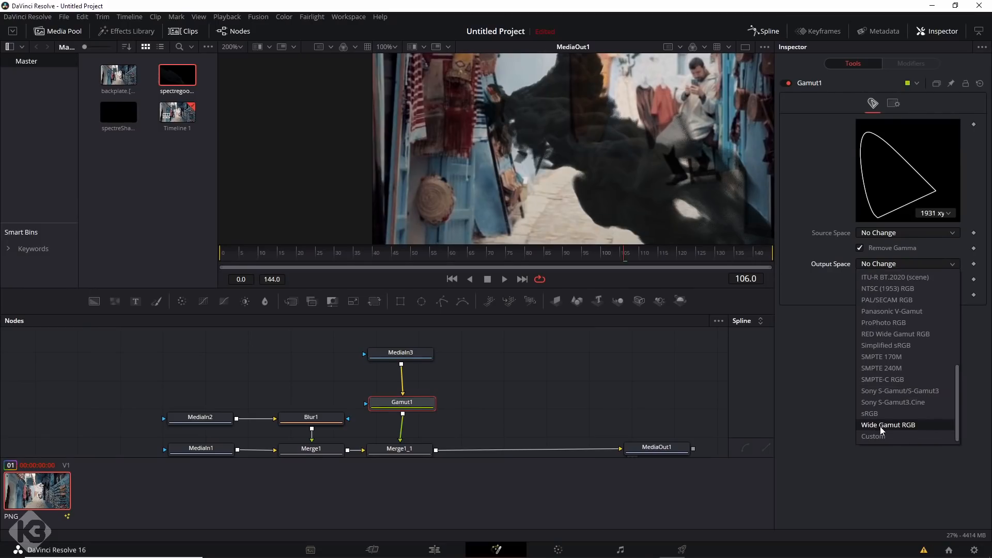
pyautogui.click(879, 427)
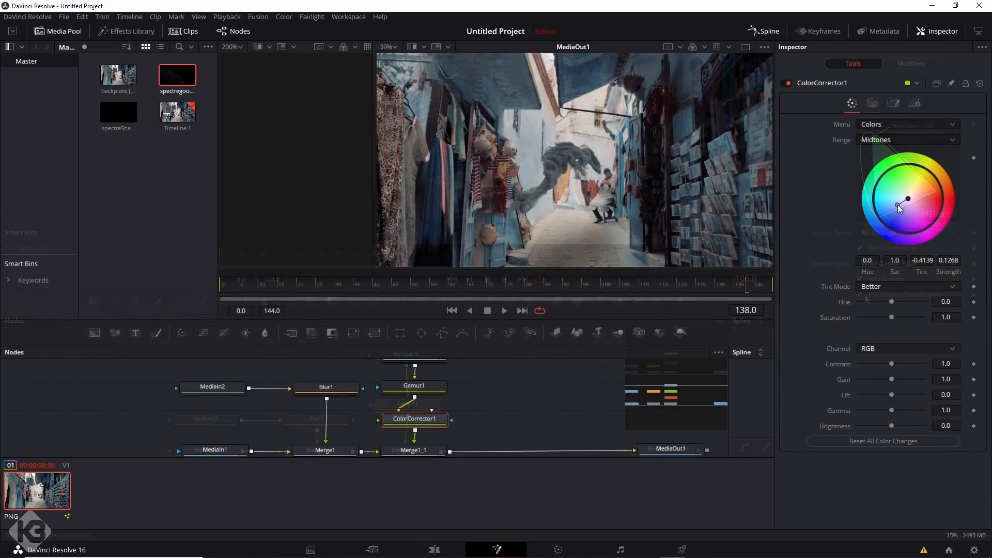
# Tint the spectre's midtones slightly blue in ColorCorrector1, with a tint of about -0.45 and a strength of about 0.09.
pyautogui.moveTo(897, 205); pyautogui.dragTo(898, 202)
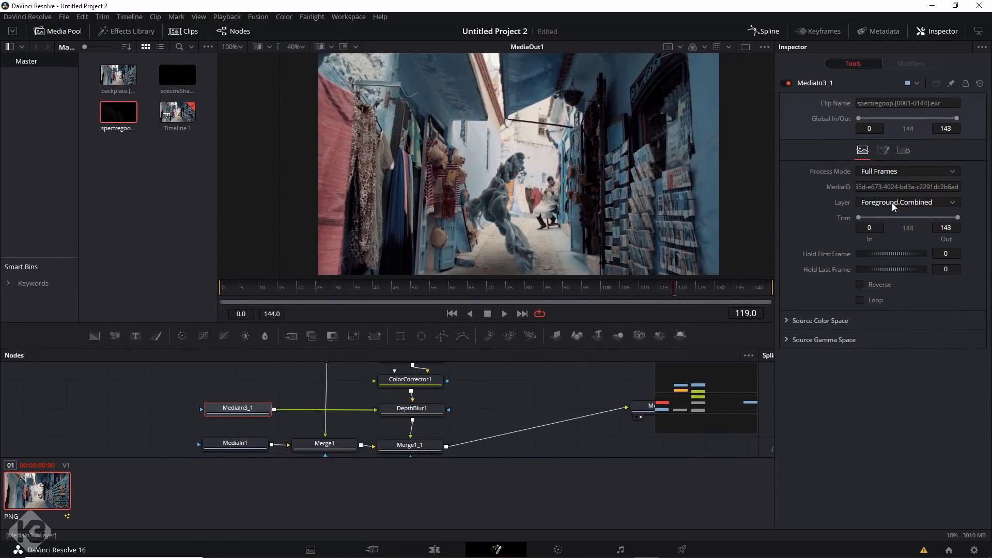
# Set the layer of MediaIn3_1 to Foreground.Depth.Z and give DepthBlur1 a blur size of 4.96 and a Z scale of 496.
pyautogui.click(892, 203)
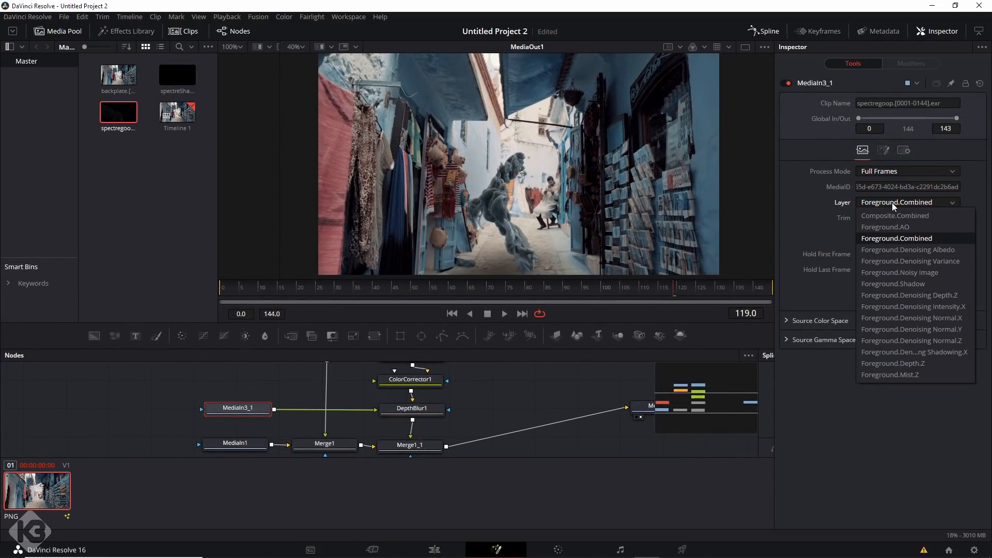
pyautogui.click(900, 363)
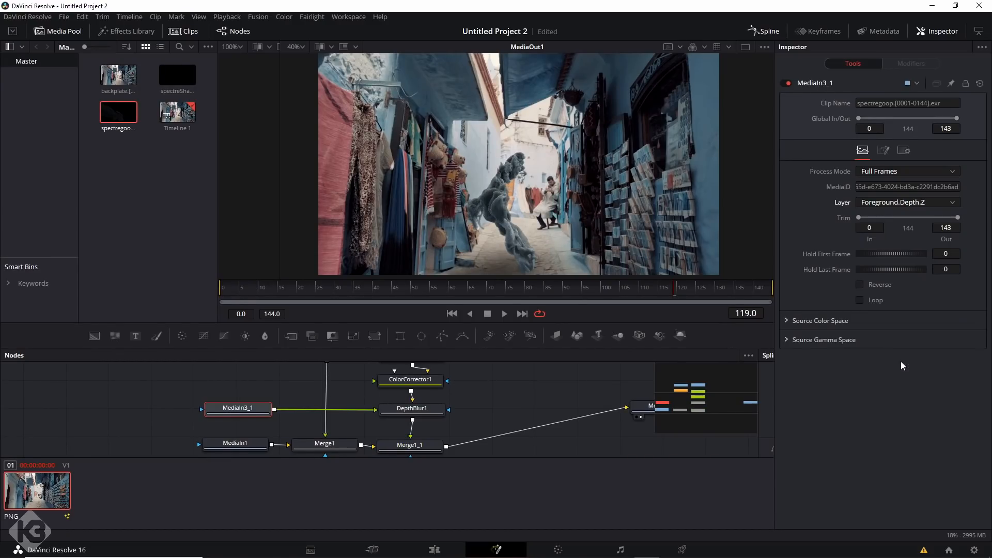
pyautogui.click(412, 409)
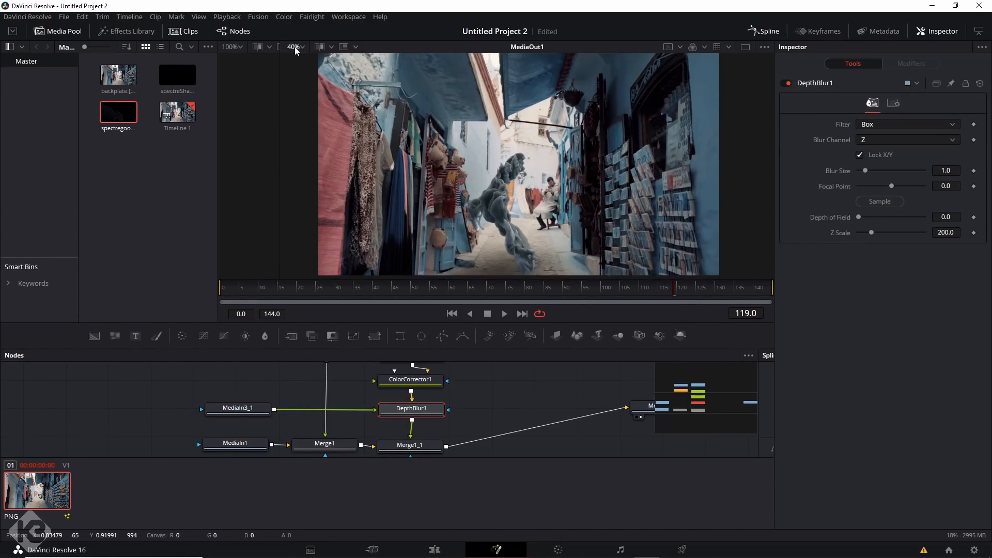
pyautogui.click(296, 47)
pyautogui.click(295, 94)
pyautogui.moveTo(865, 171); pyautogui.dragTo(891, 174)
pyautogui.moveTo(871, 232); pyautogui.dragTo(876, 229)
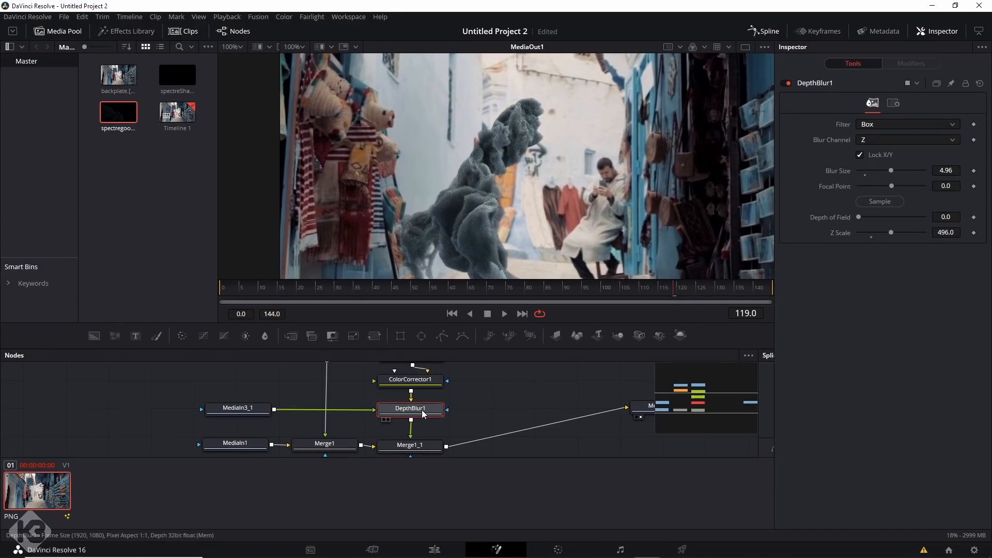
# Review the image and channel settings of the MediaIn3_1 depth input.
pyautogui.click(238, 408)
pyautogui.click(883, 151)
pyautogui.click(863, 151)
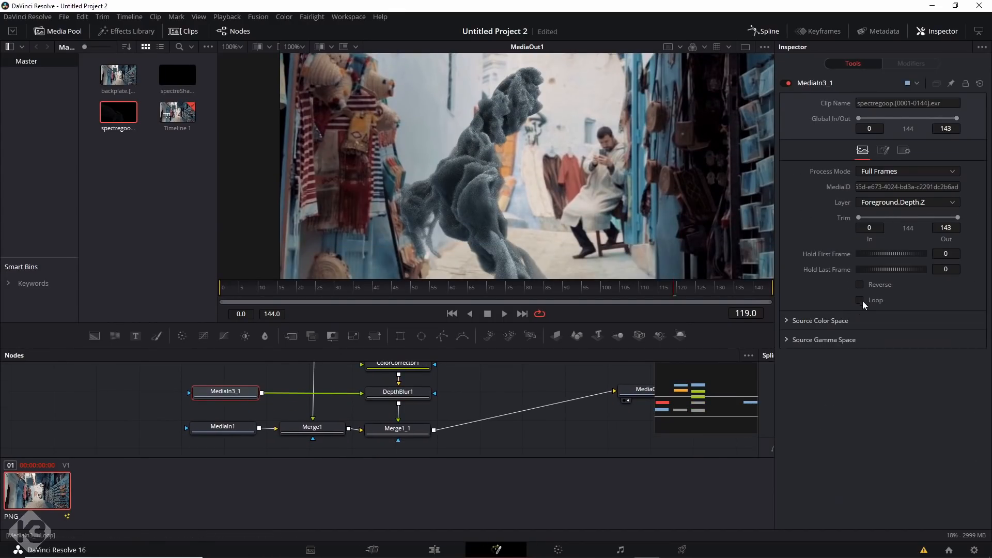
pyautogui.click(883, 151)
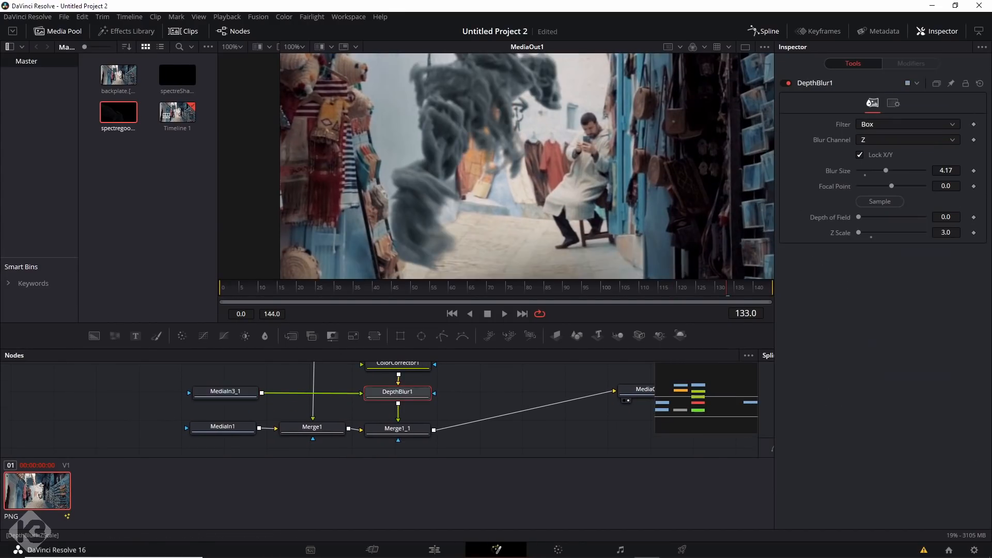
pyautogui.moveTo(858, 232); pyautogui.dragTo(364, 175)
pyautogui.click(653, 292)
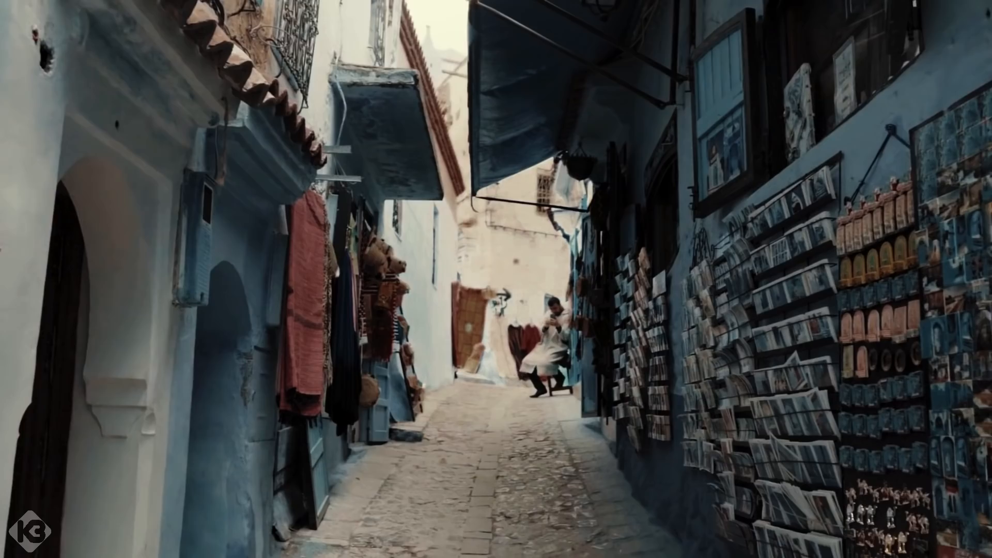